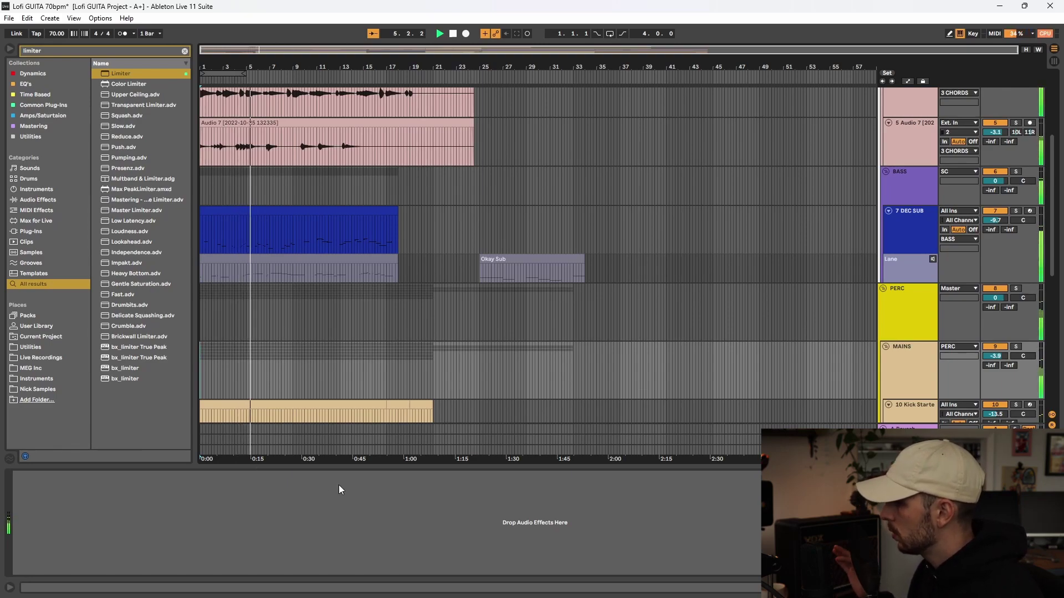
Stop playback, inspect the arrangement around bar 5, and return the playback position to bar 1
key("space")
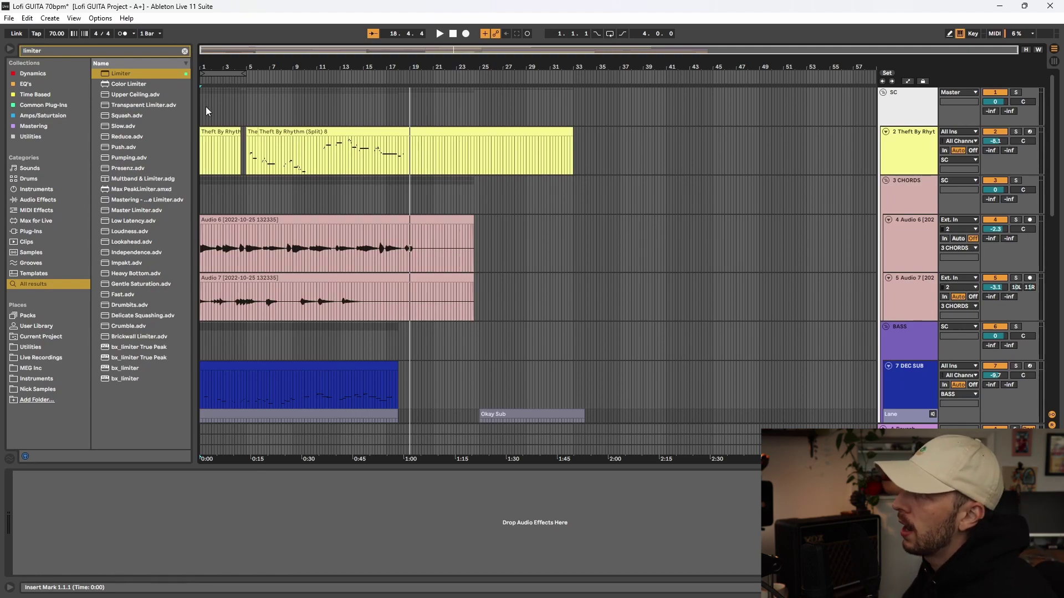
left_click_drag(201, 108, 212, 107)
left_click(247, 105)
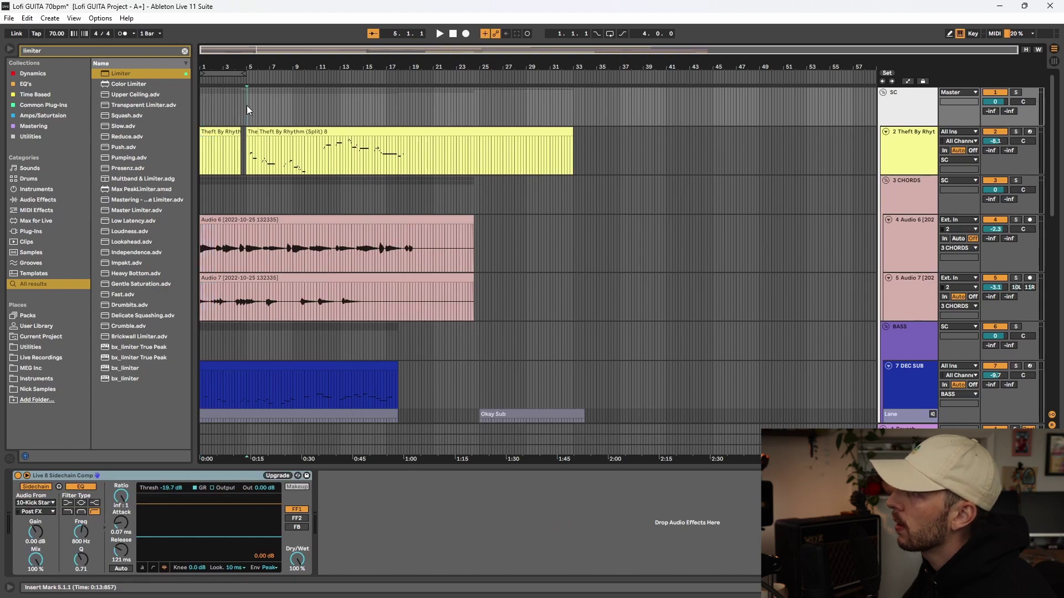
scroll(247, 105, "up", 3)
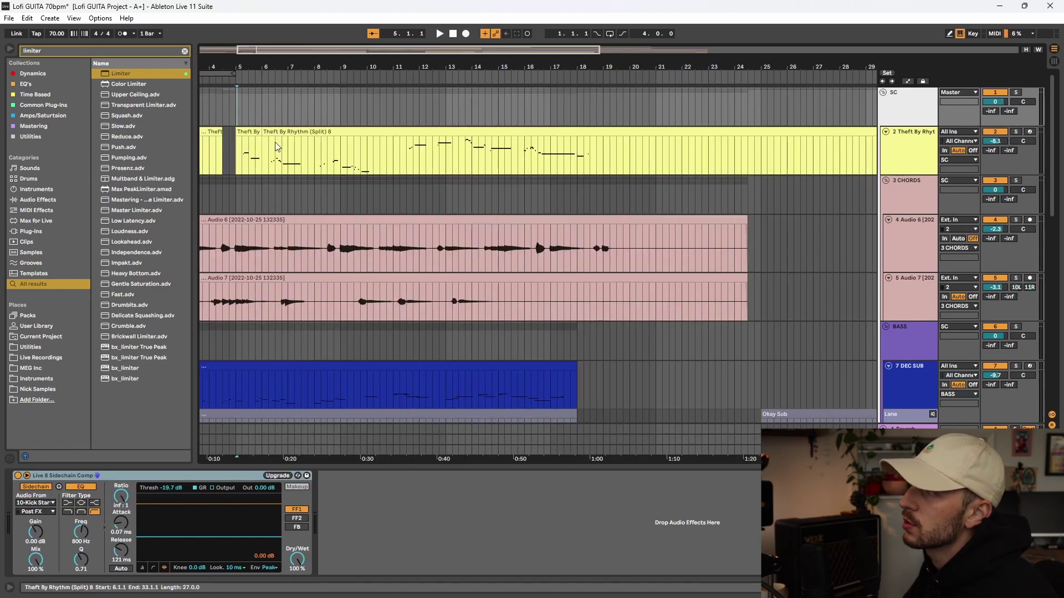
scroll(360, 149, "down", 3)
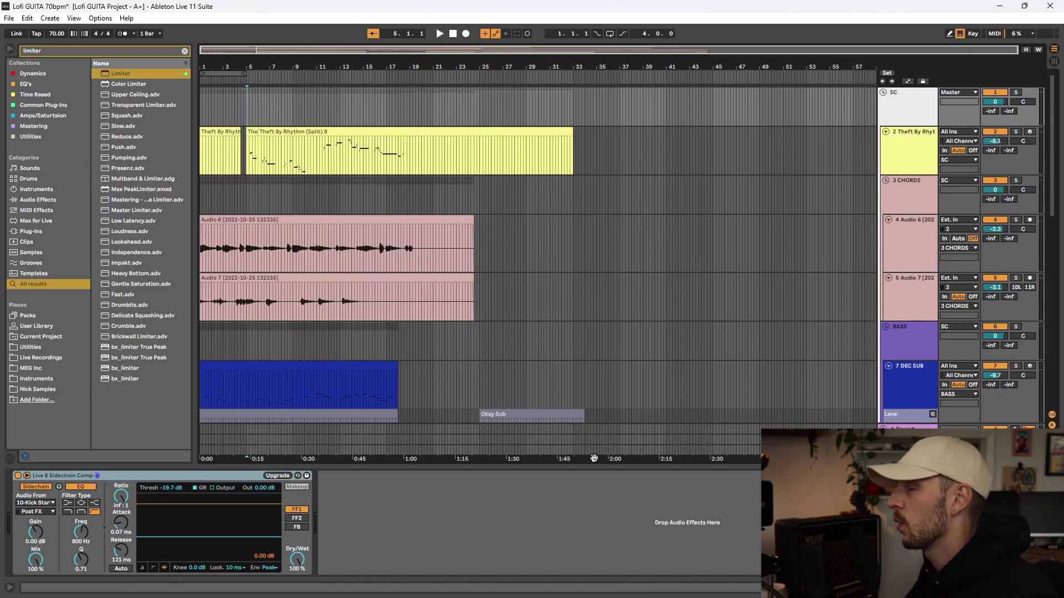
key("Home")
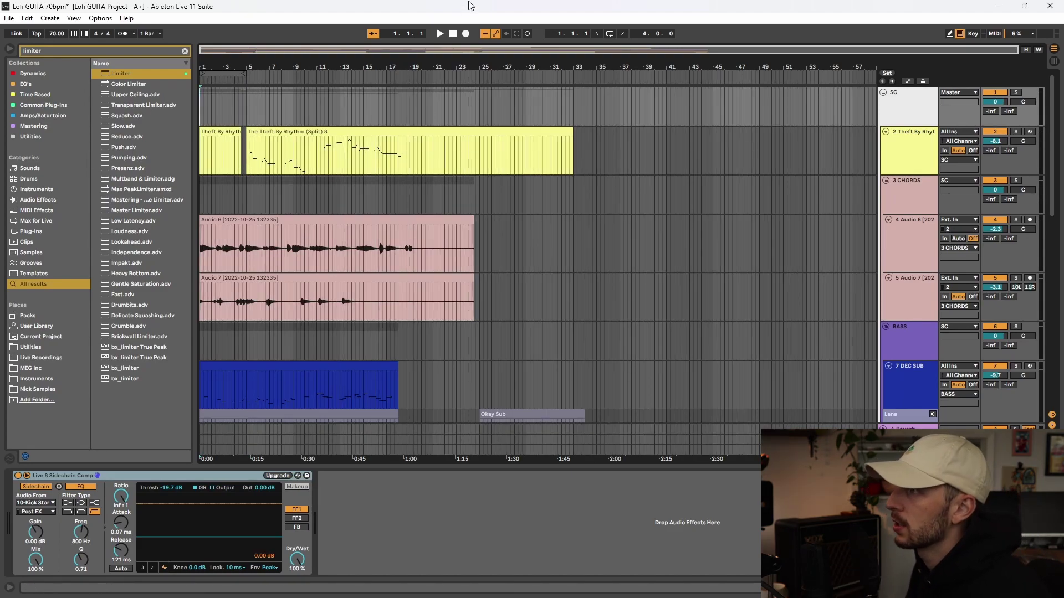
Add a locator named Intro at bar 1 of the arrangement
scroll(215, 107, "up", 5)
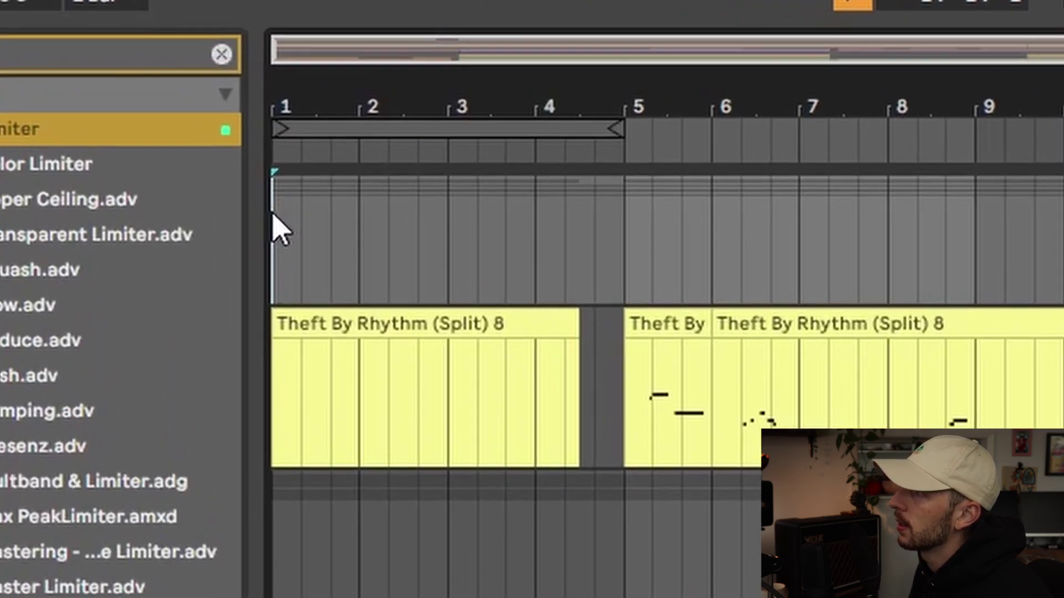
right_click(201, 99)
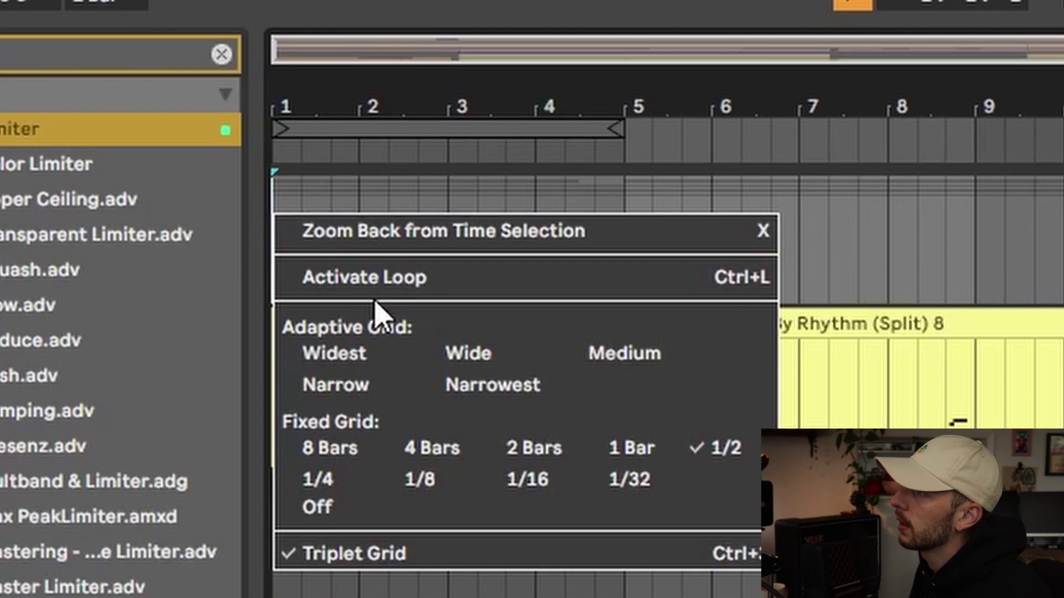
left_click(280, 166)
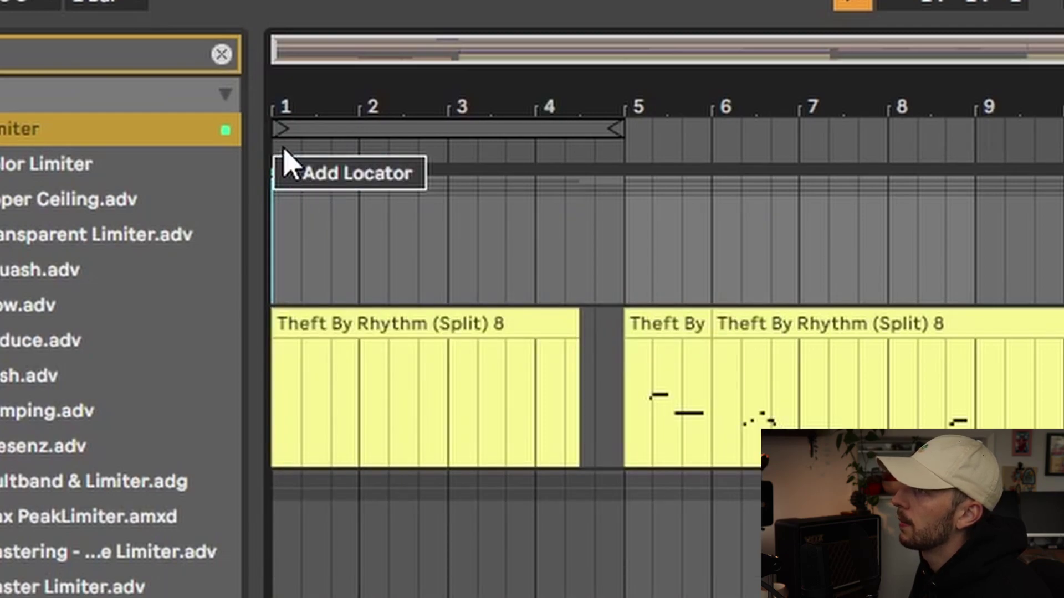
left_click(288, 173)
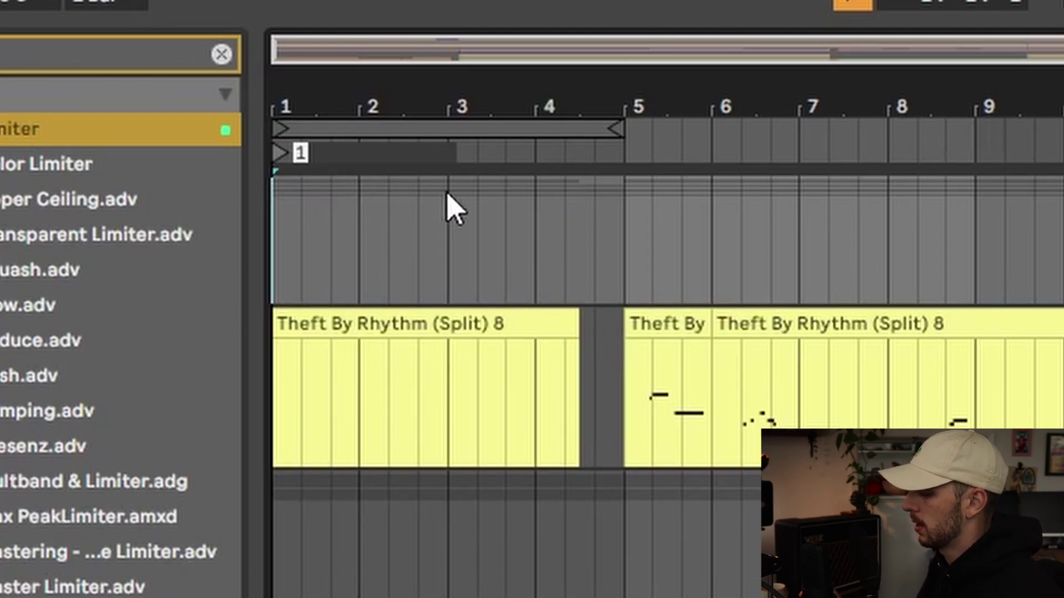
type("Intro")
key("Return")
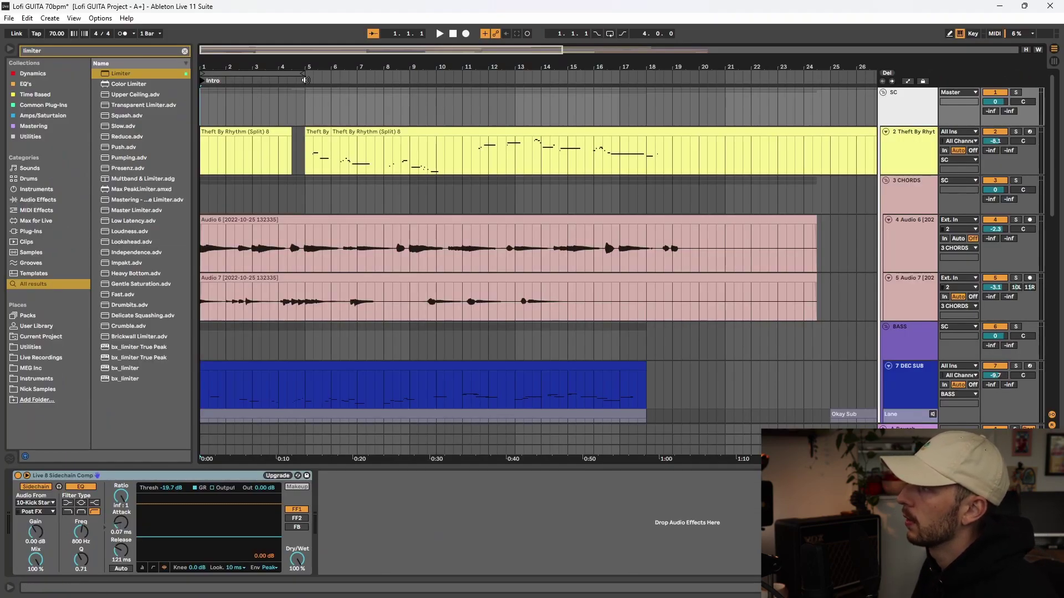
Add a locator named Chorus at bar 5 of the arrangement
right_click(304, 80)
left_click(407, 114)
type("Chorus")
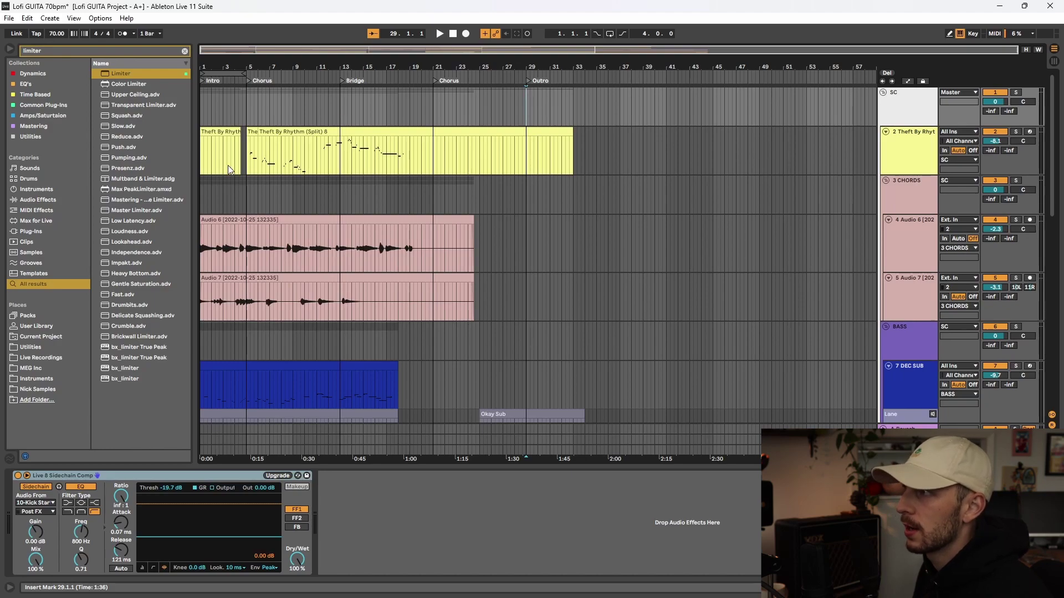
Select the arrangement's clips on all tracks from bar 1 and move them four bars later, to start at the Chorus locator
scroll(228, 171, "down", 5)
left_click(281, 219)
scroll(216, 167, "up", 5)
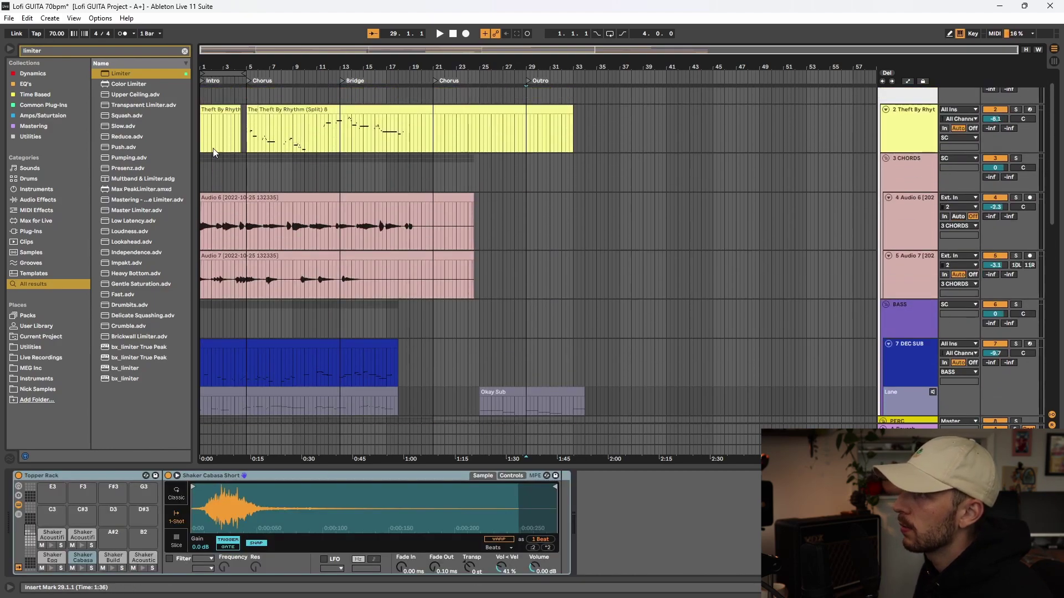
left_click(209, 100)
scroll(600, 214, "down", 6)
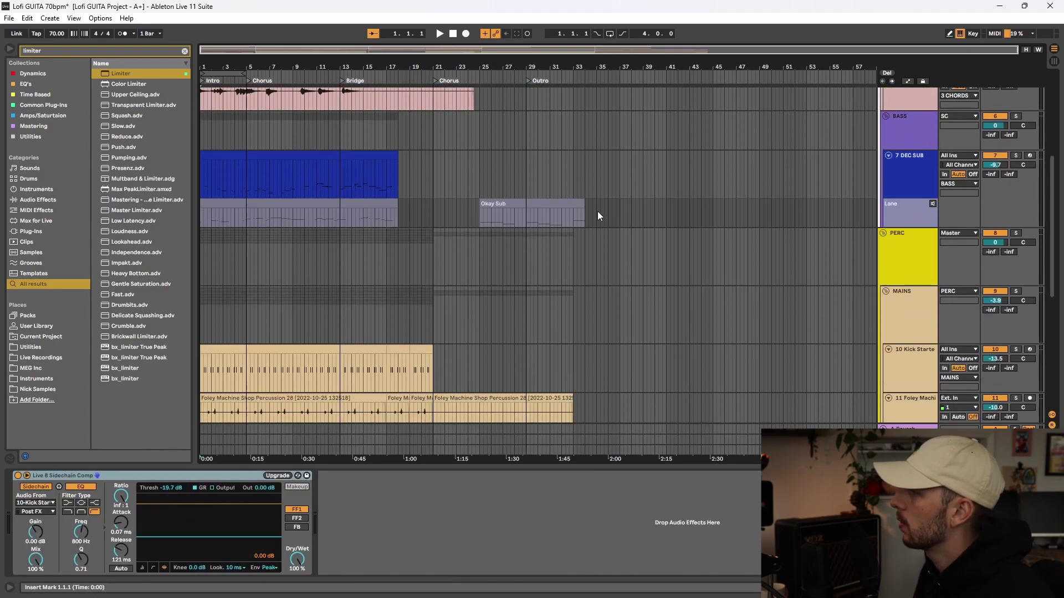
scroll(599, 249, "down", 4)
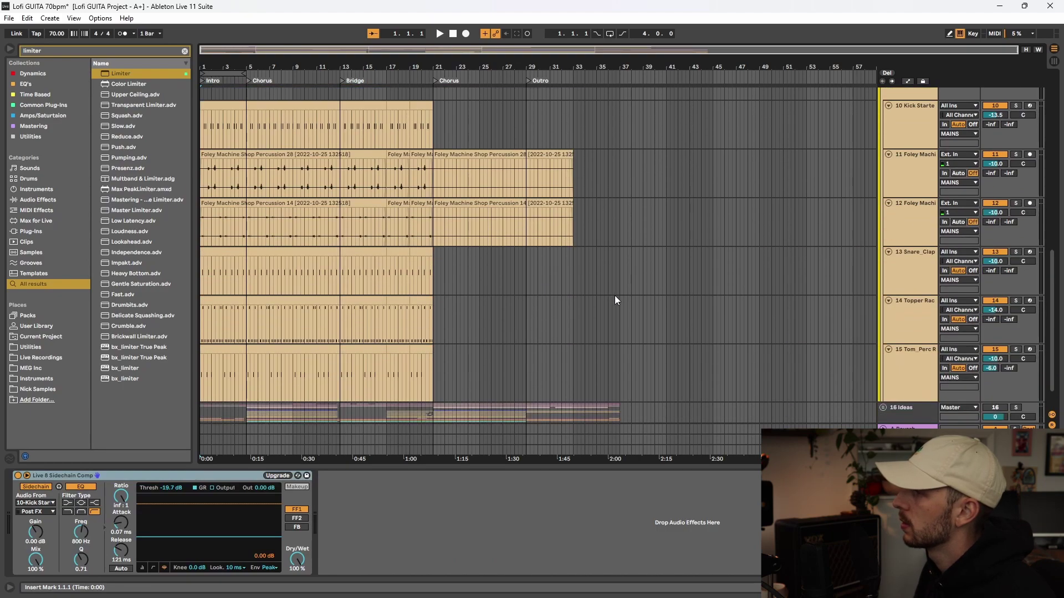
left_click(667, 357, "shift")
left_click(667, 359)
scroll(611, 341, "up", 8)
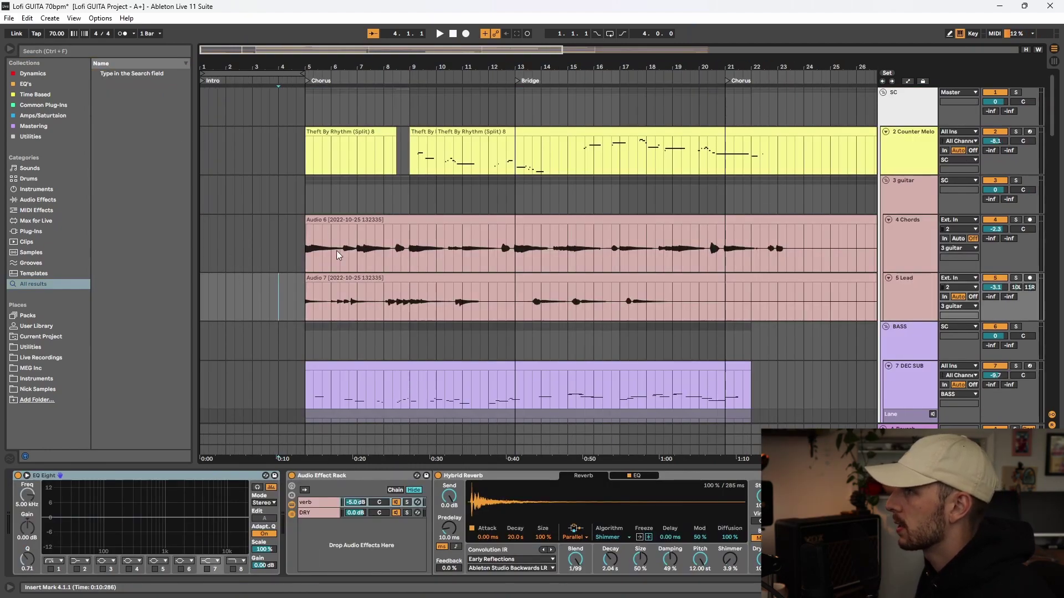
Copy bars 5 to 9 of the Chords track's audio clip into the Intro section at bar 1
left_click_drag(306, 252, 424, 255)
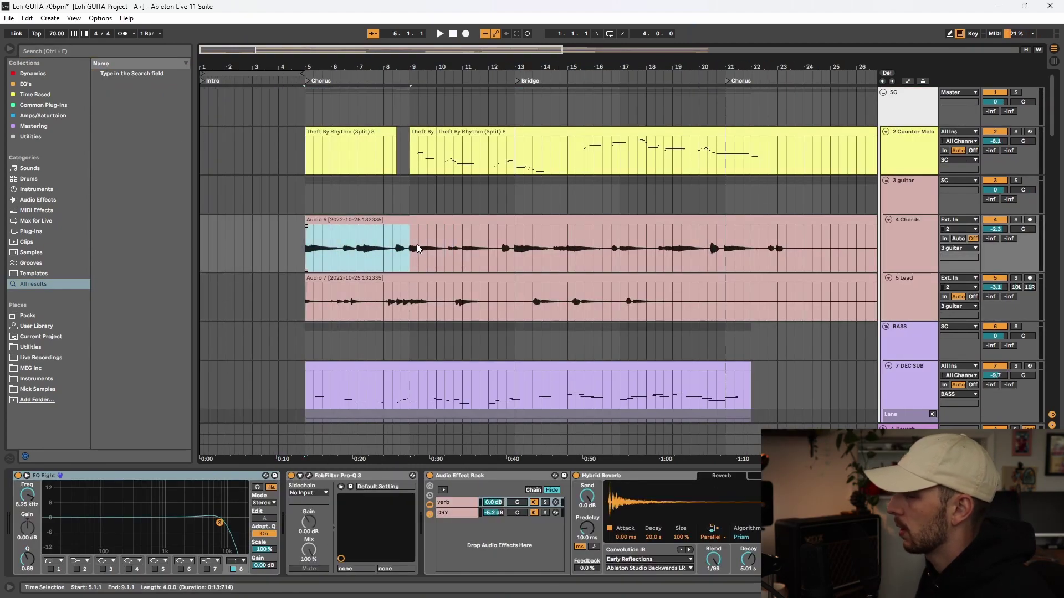
left_click(203, 237)
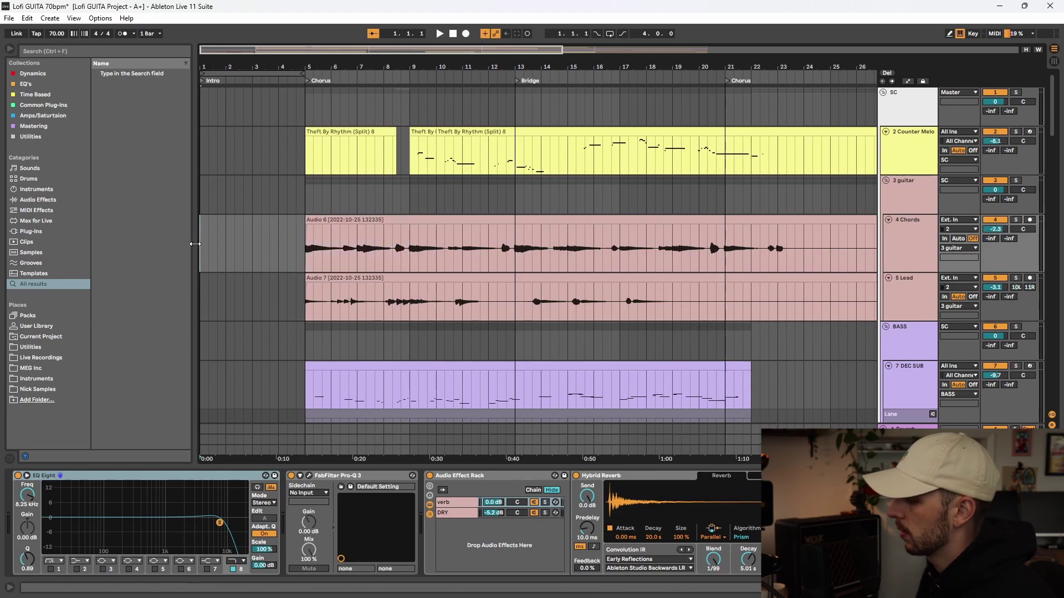
key("ctrl+v")
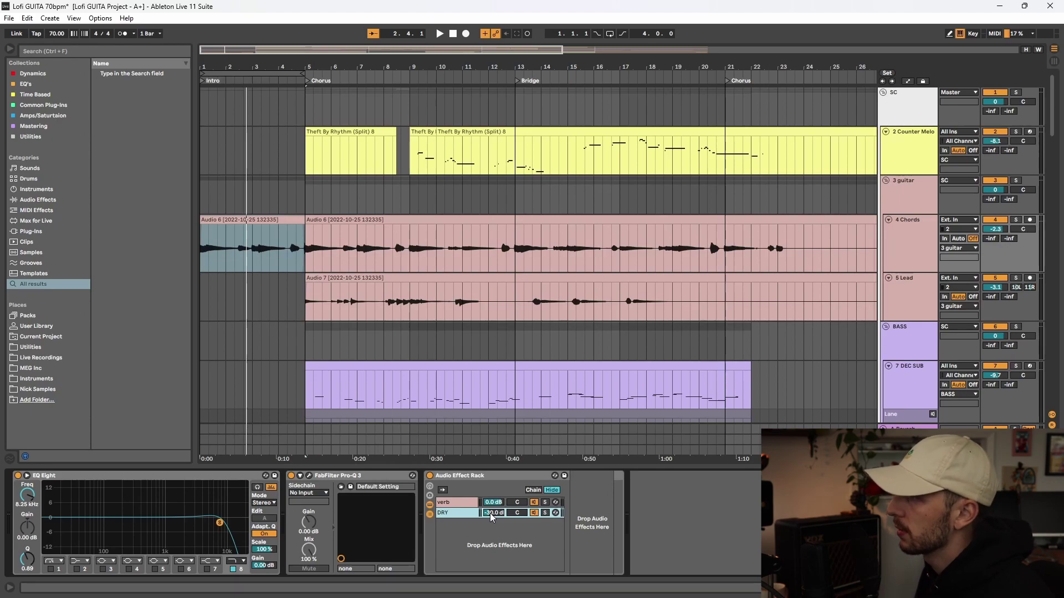
Play the intro, compare the Chords track's verb and DRY chains, and try sweeping the DRY chain's volume upward
key("space")
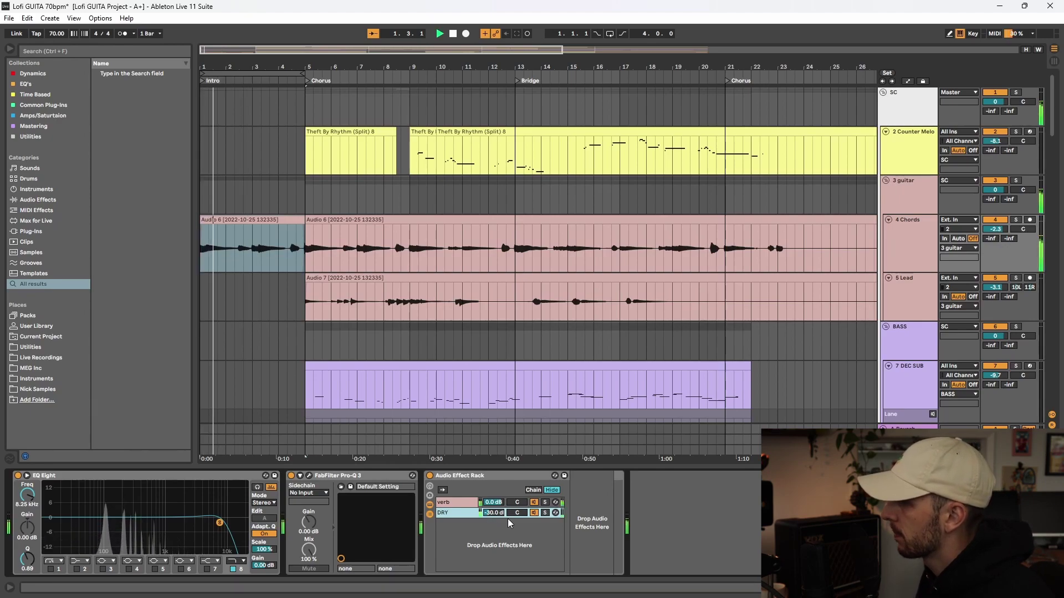
left_click(471, 504)
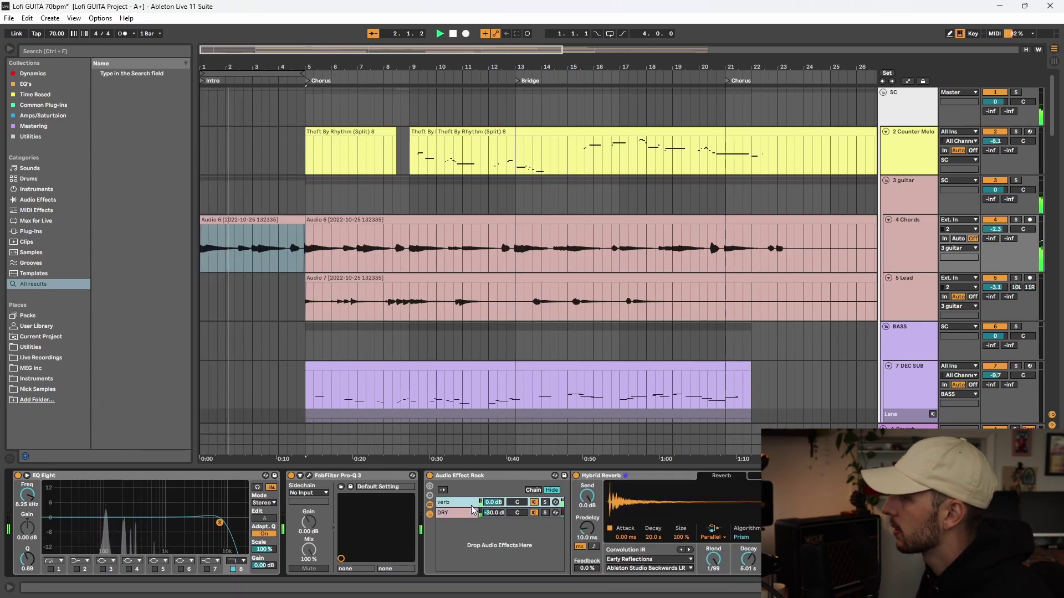
left_click(474, 514)
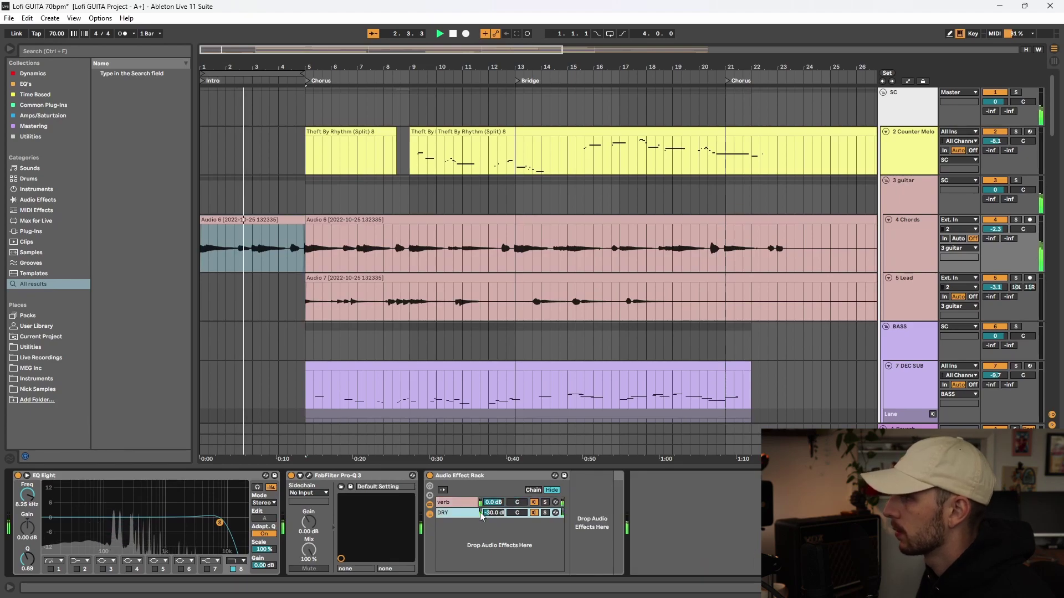
left_click_drag(490, 514, 490, 463)
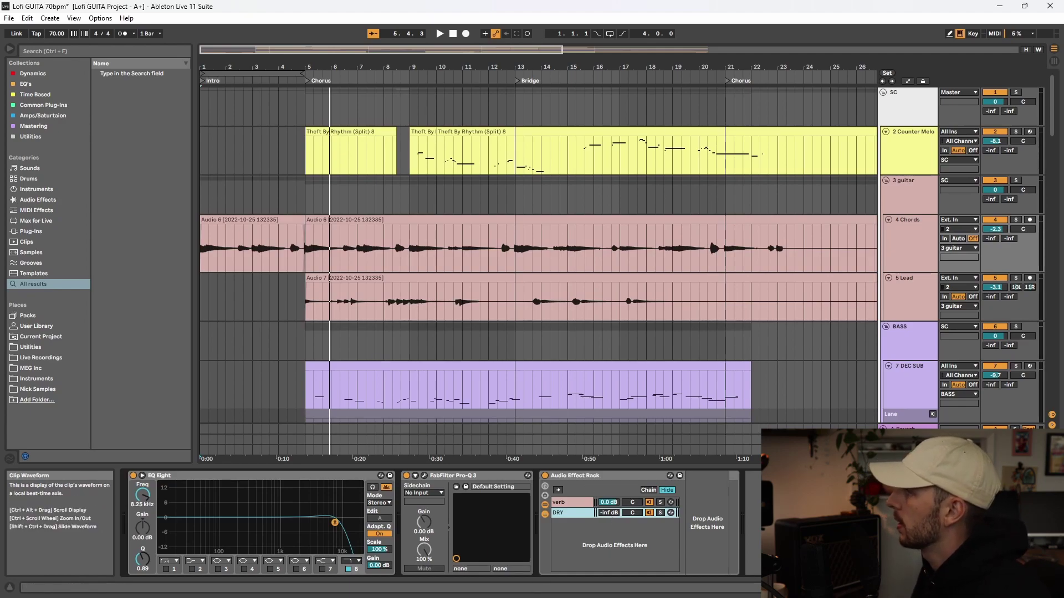
Show the automation envelope of the DRY chain's volume on the Chords track
right_click(609, 513)
key("Escape")
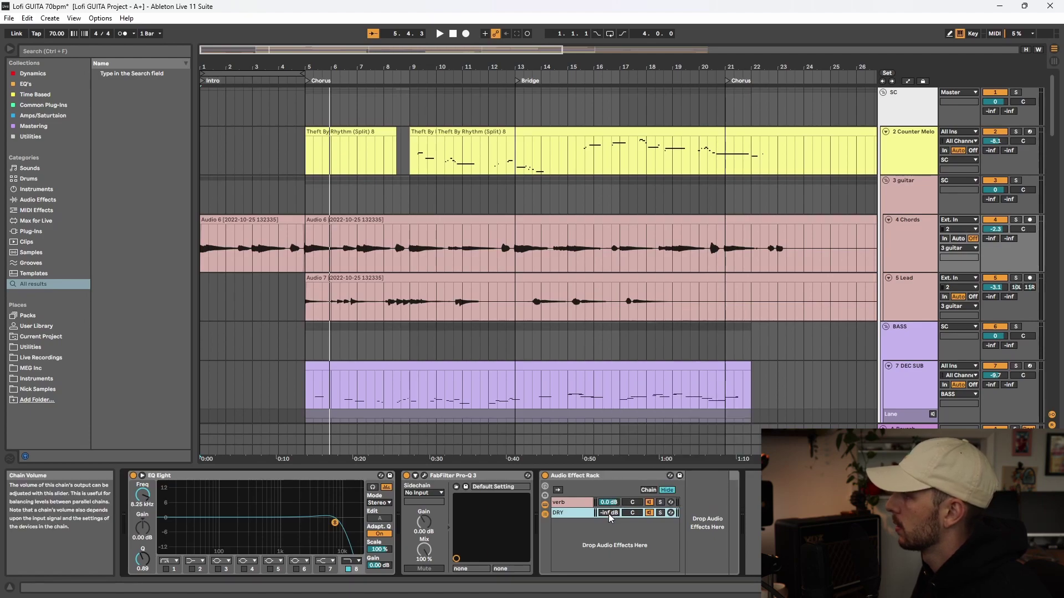
right_click(609, 513)
left_click(645, 304)
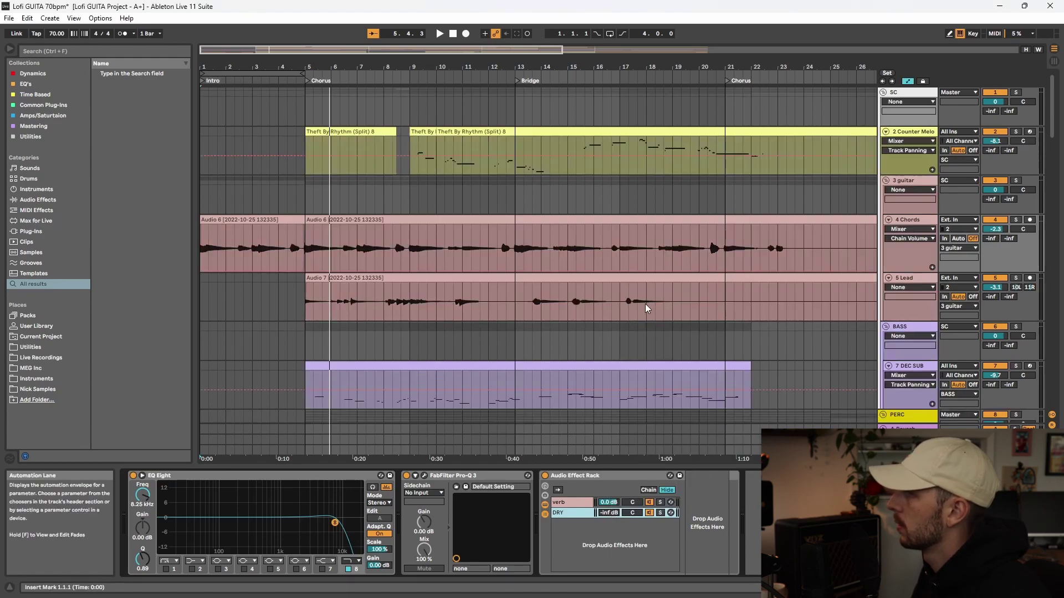
Try to draw a rising DRY chain volume curve by hand over the Chords track's intro clip
left_click_drag(244, 271, 267, 251)
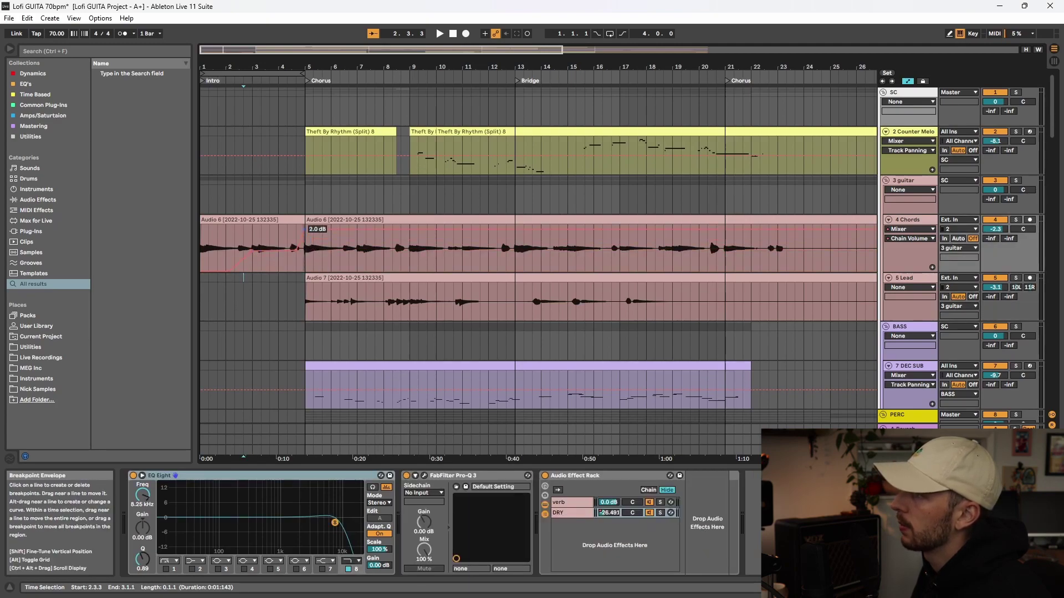
left_click(305, 233)
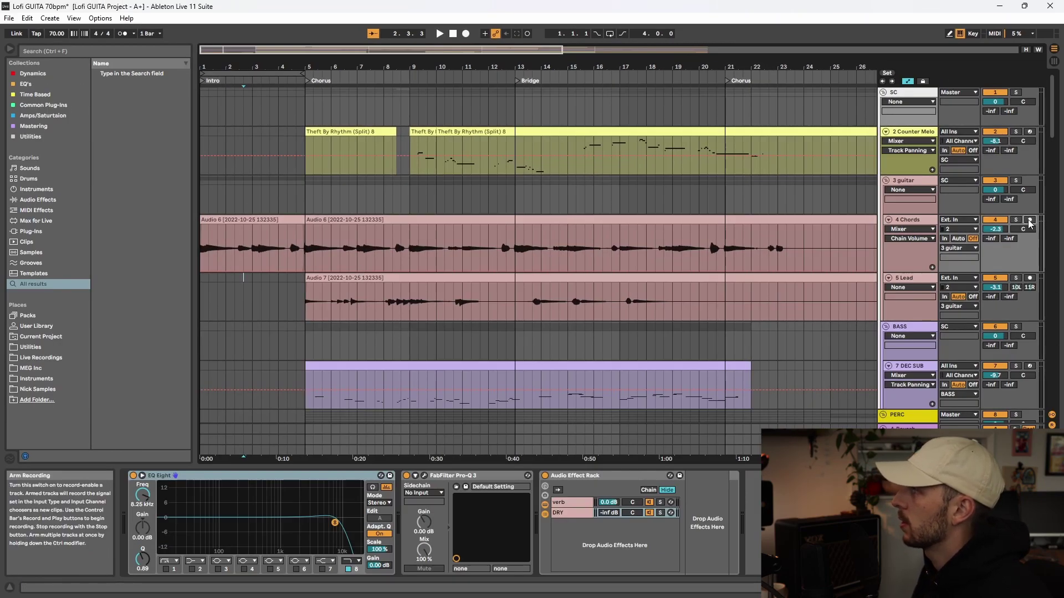
Check that record arming is off on the Chords and Lead tracks, and select the Chords track
left_click(1030, 221)
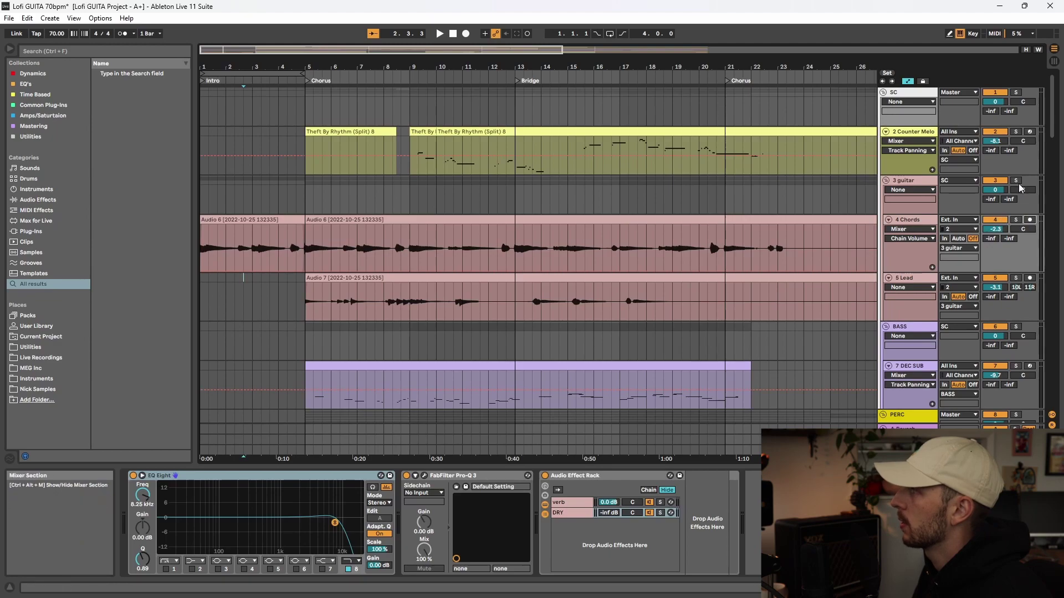
left_click(1030, 278)
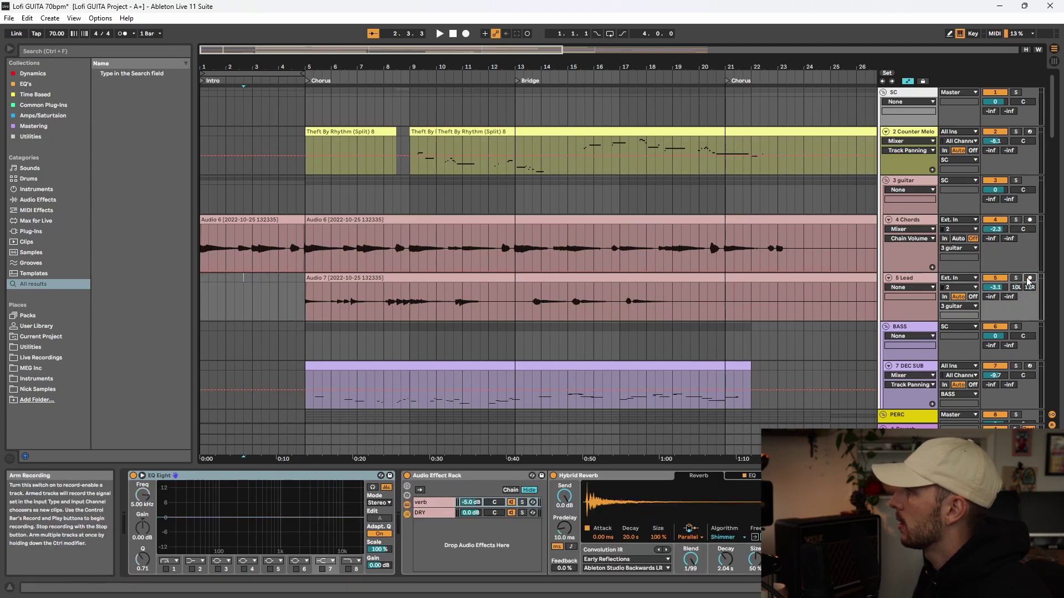
key("Up")
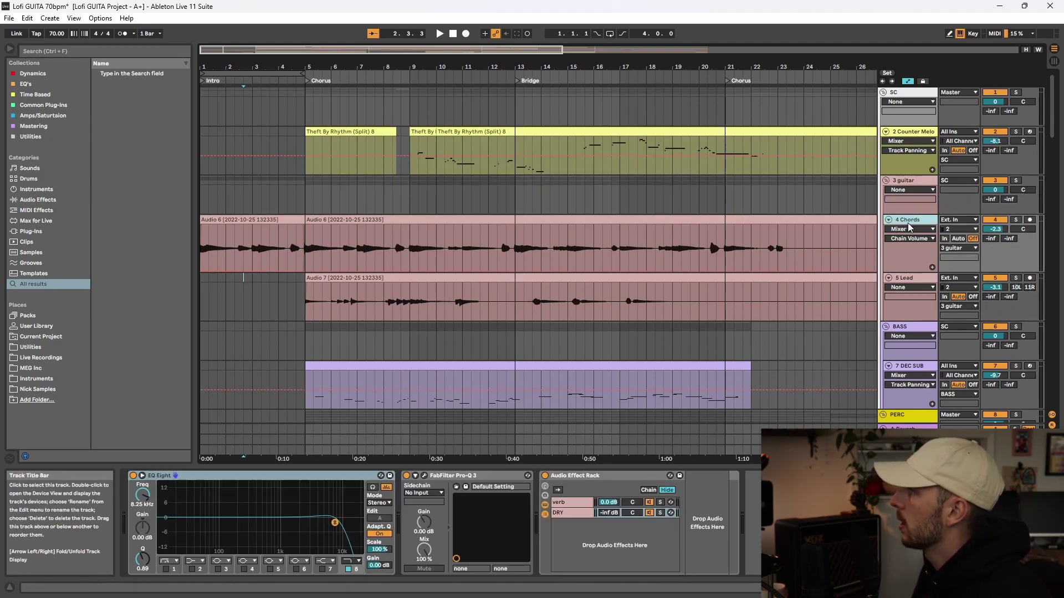
Record automation from bar 1 that gradually raises the DRY chain's volume across the intro
left_click(452, 33)
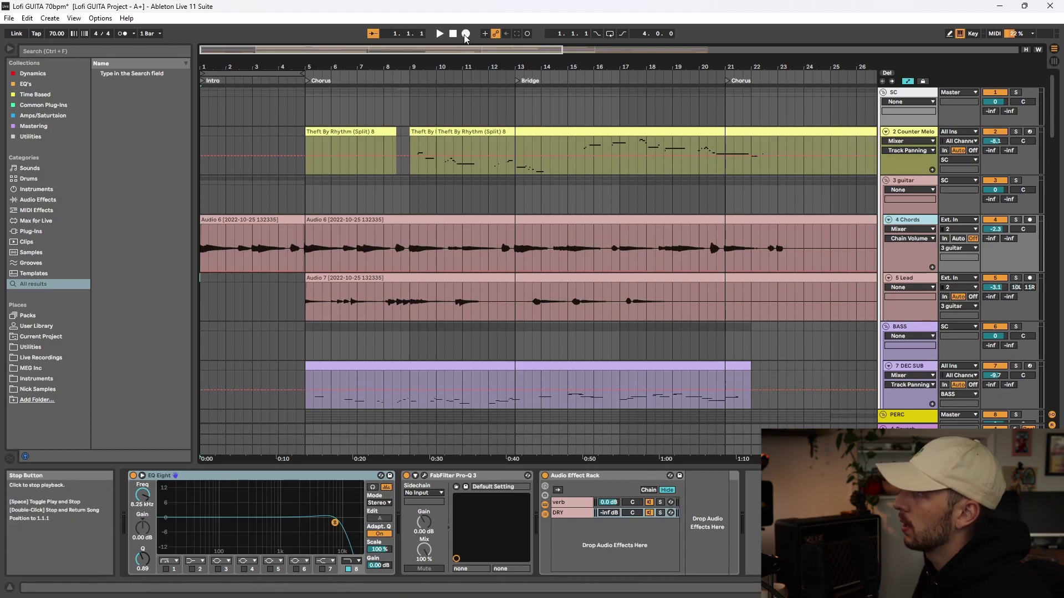
left_click(466, 34)
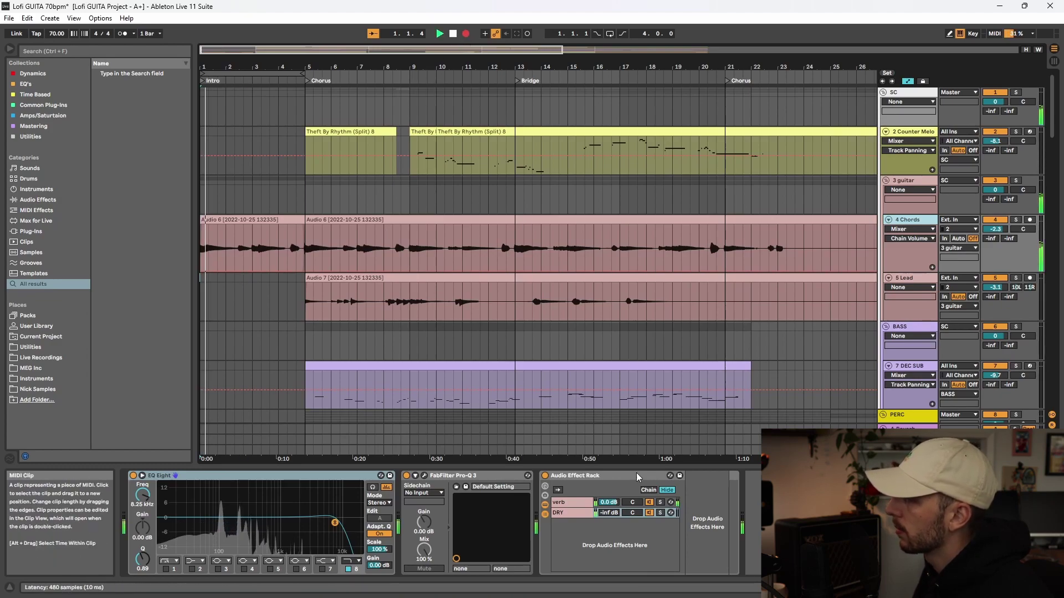
left_click_drag(602, 518, 602, 464)
key("space")
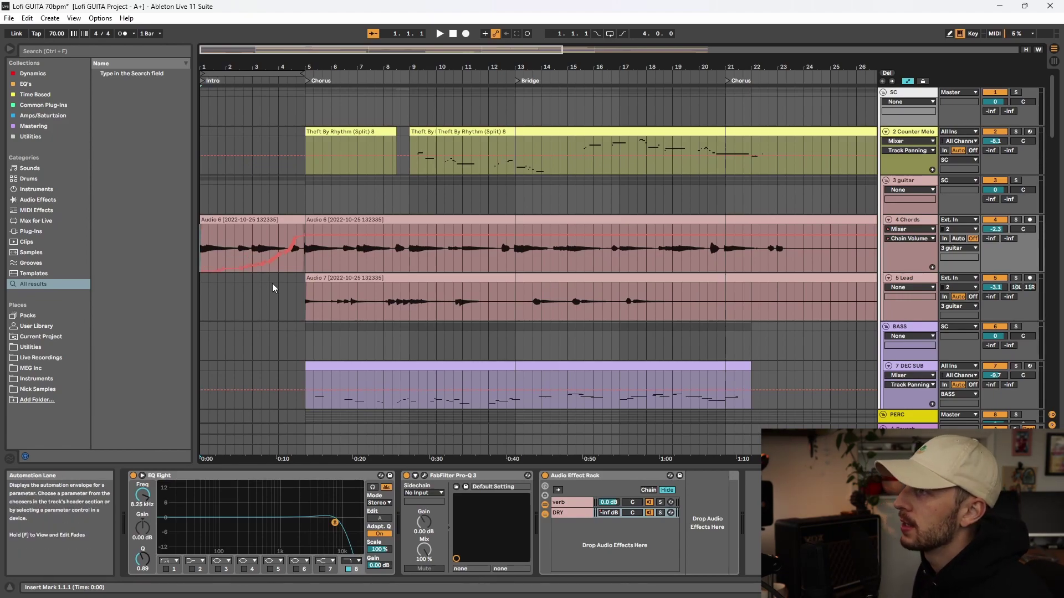
Examine the recorded DRY chain volume curve up close and play the intro back into the chorus
scroll(273, 260, "up", 10)
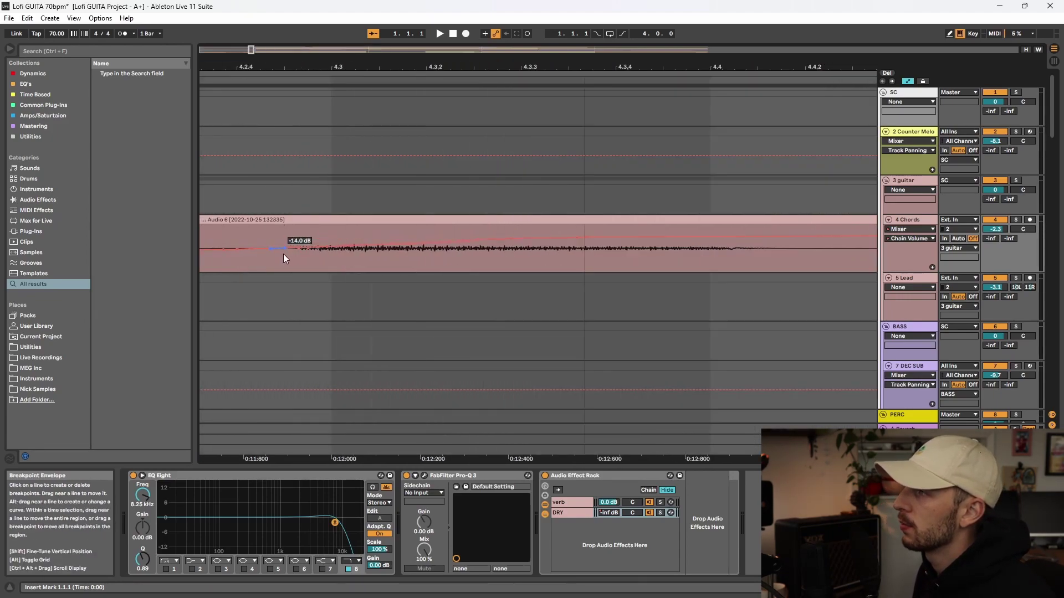
scroll(351, 246, "down", 10)
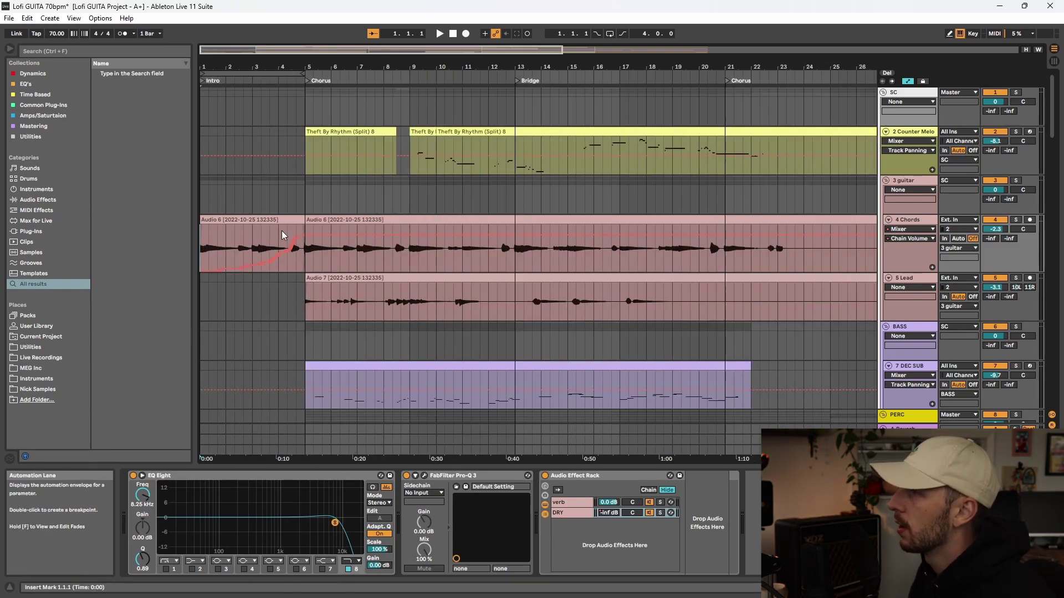
key("space")
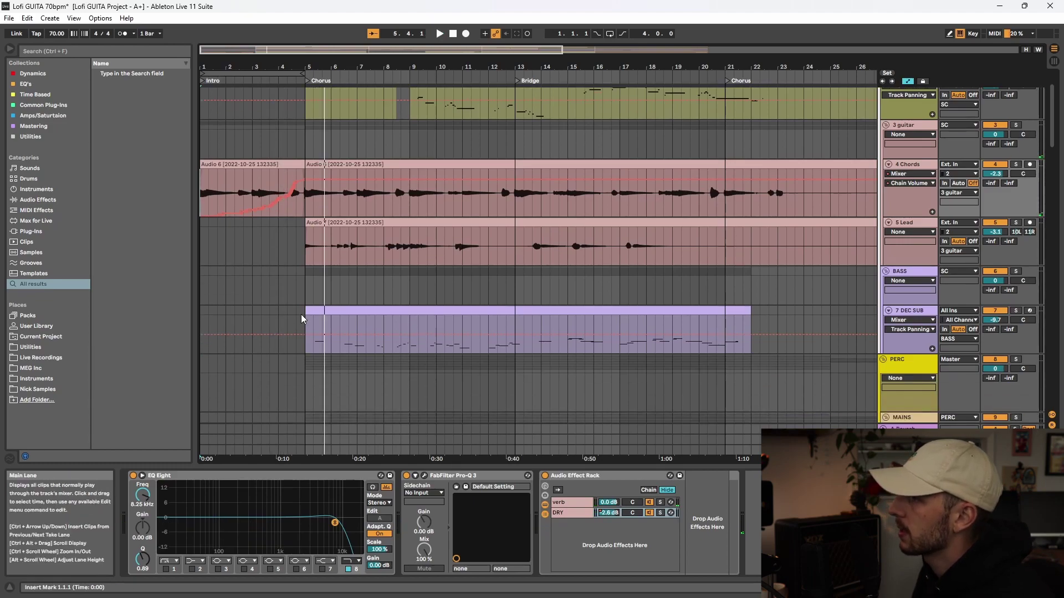
Play the intro from bar 1 into the chorus to hear the two riser clips on track 9
scroll(301, 314, "down", 2)
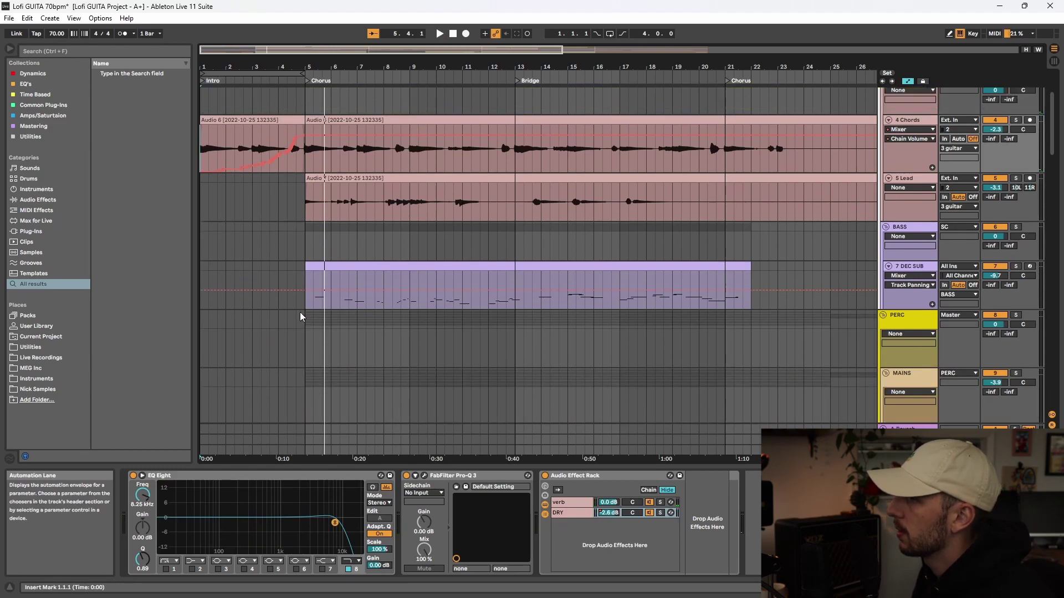
scroll(266, 288, "up", 1)
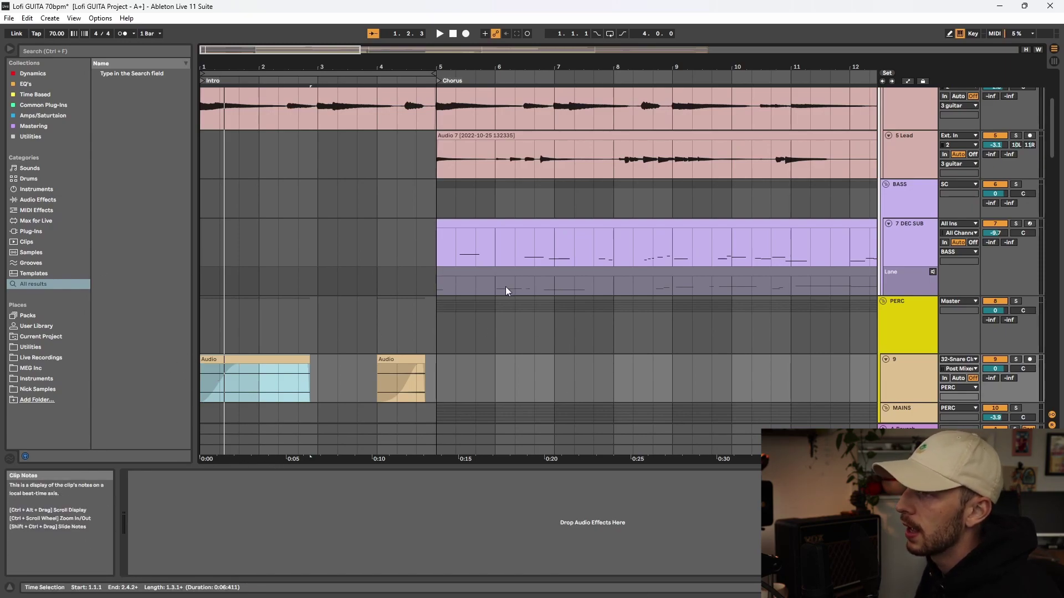
key("space")
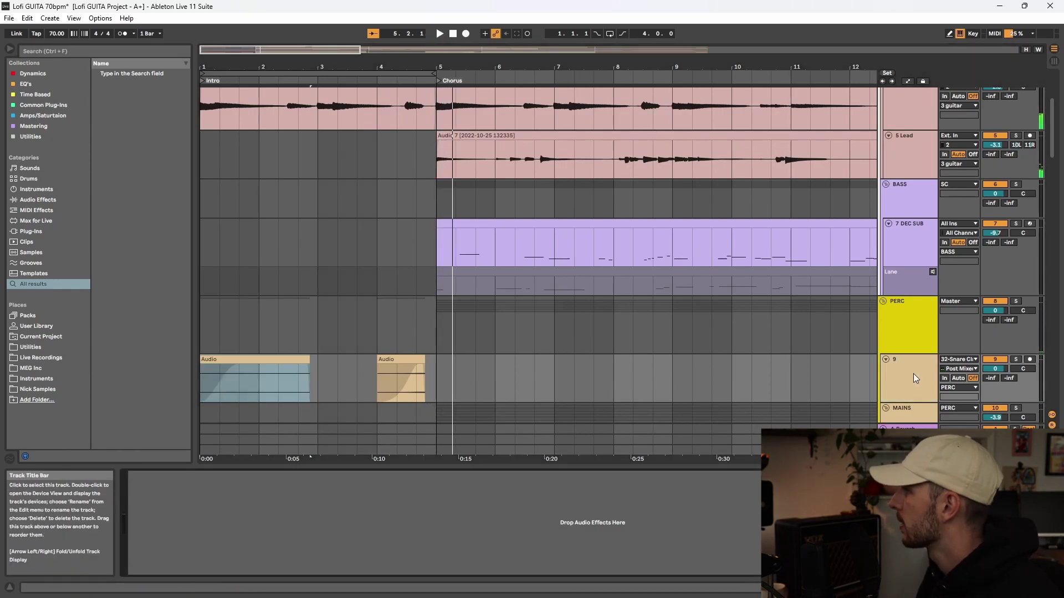
Rename the riser clips' audio track as "# riser"
left_click(889, 382)
key("ctrl+r")
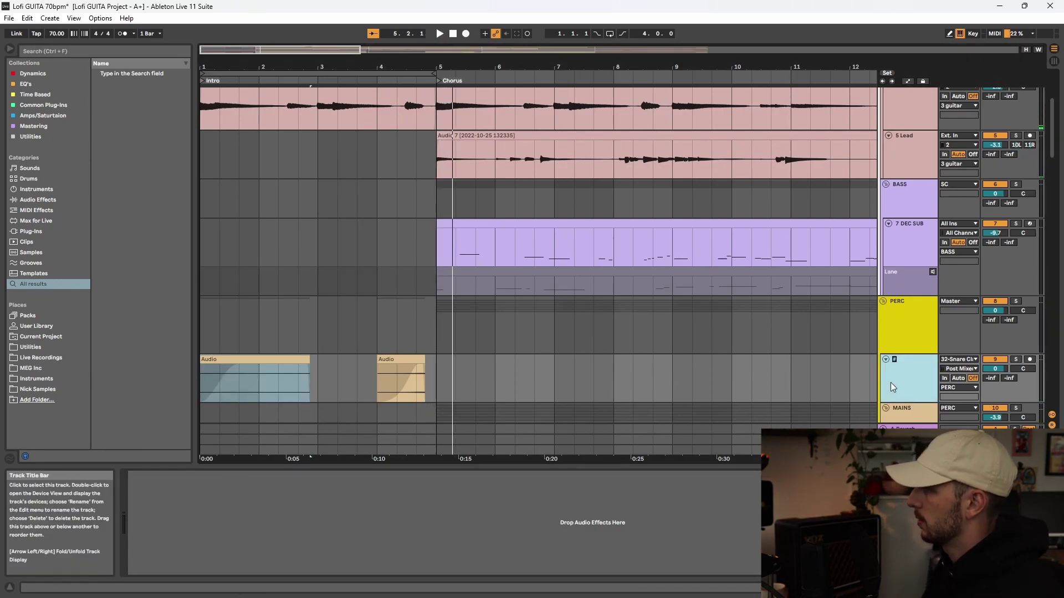
type("# riser")
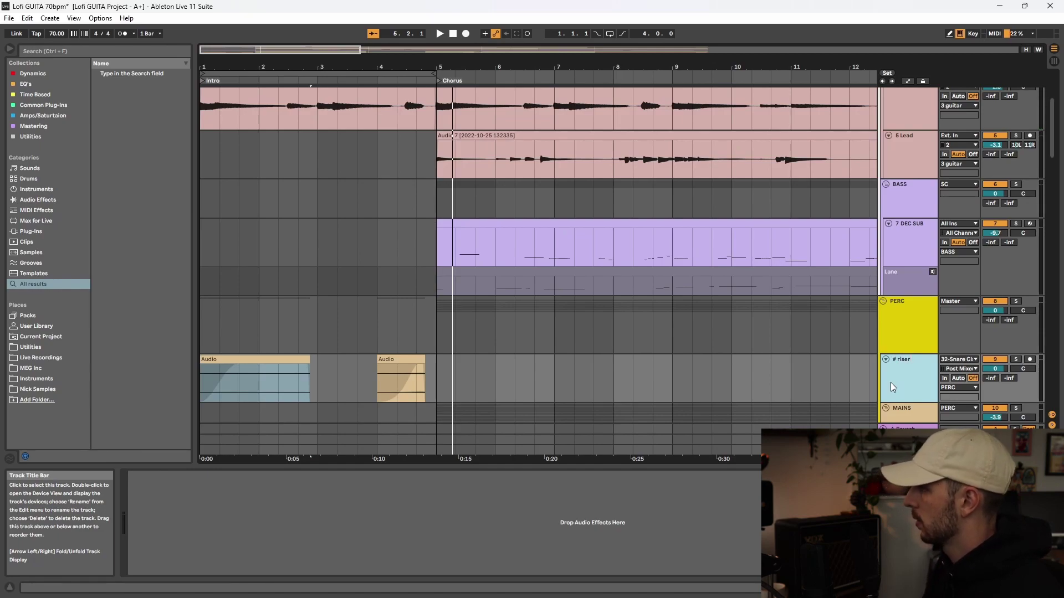
key("Return")
Paste the copied EQ Eight onto the riser track and set its band 6 to about 10.9 kHz and 1.86 dB gain
left_click(461, 519)
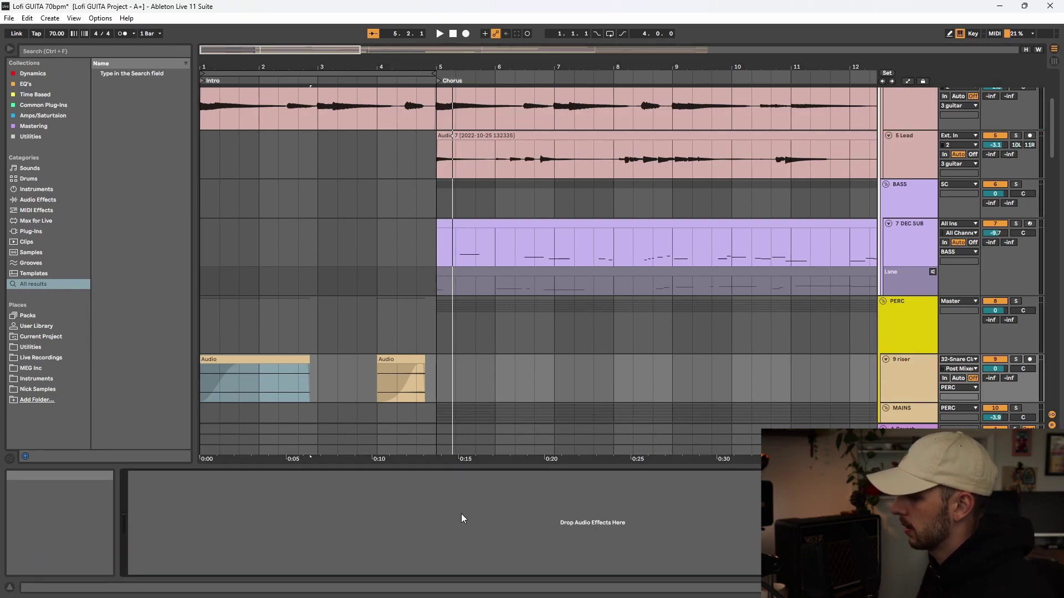
key("ctrl+v")
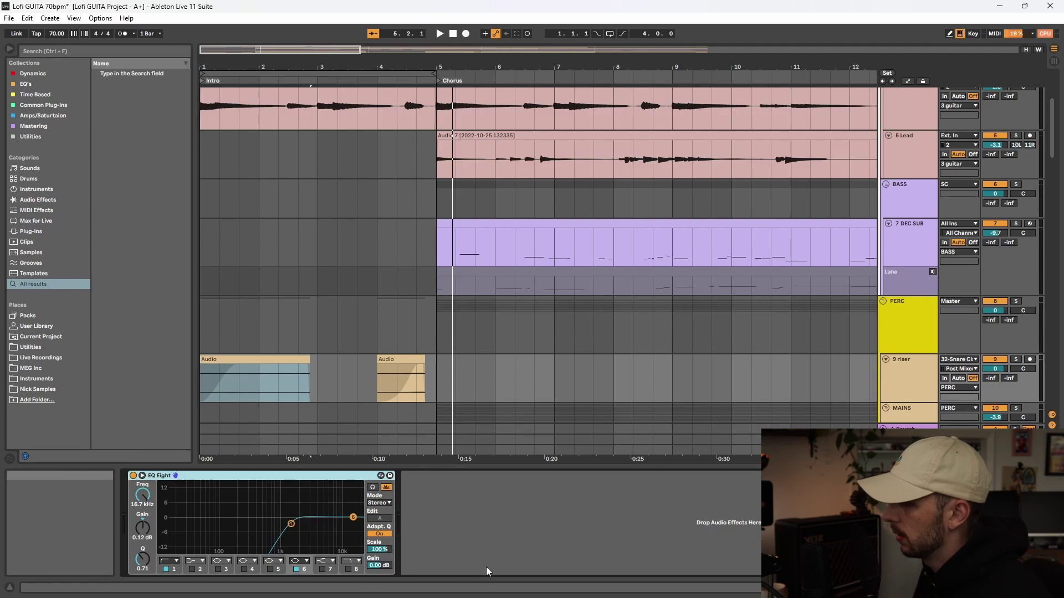
left_click_drag(353, 517, 340, 519)
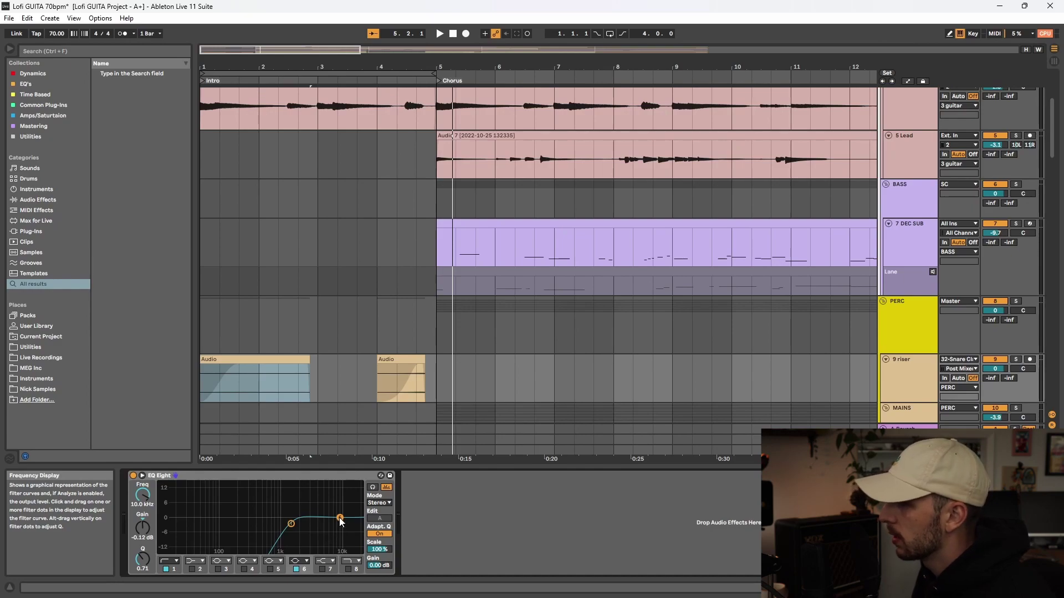
left_click_drag(340, 519, 343, 513)
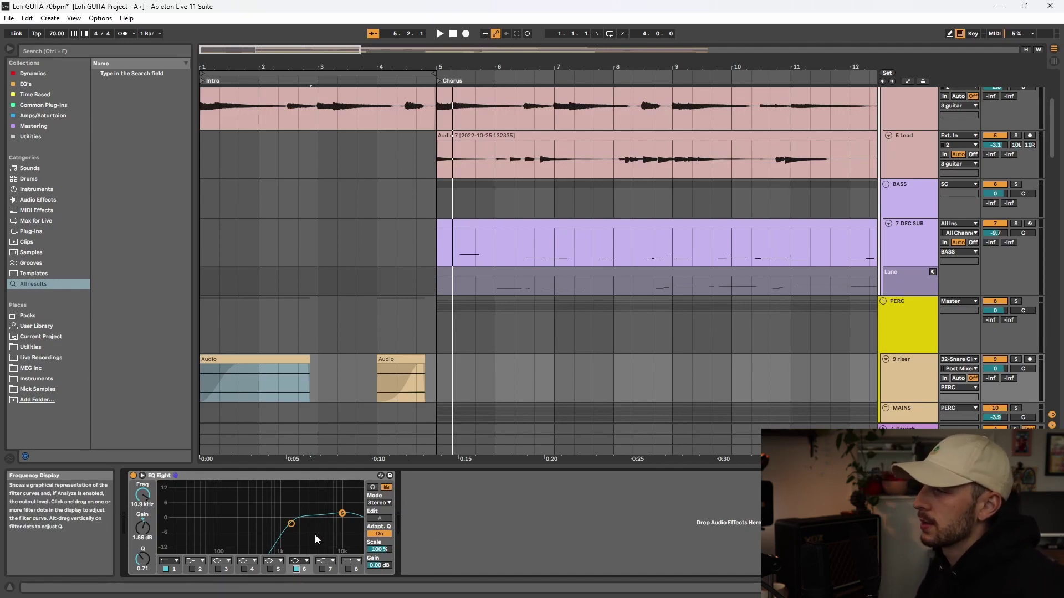
Set a 1 Bar count-in and record automation from bar 1 that sweeps EQ Eight band 6 on the riser track
key("Home")
left_click(134, 34)
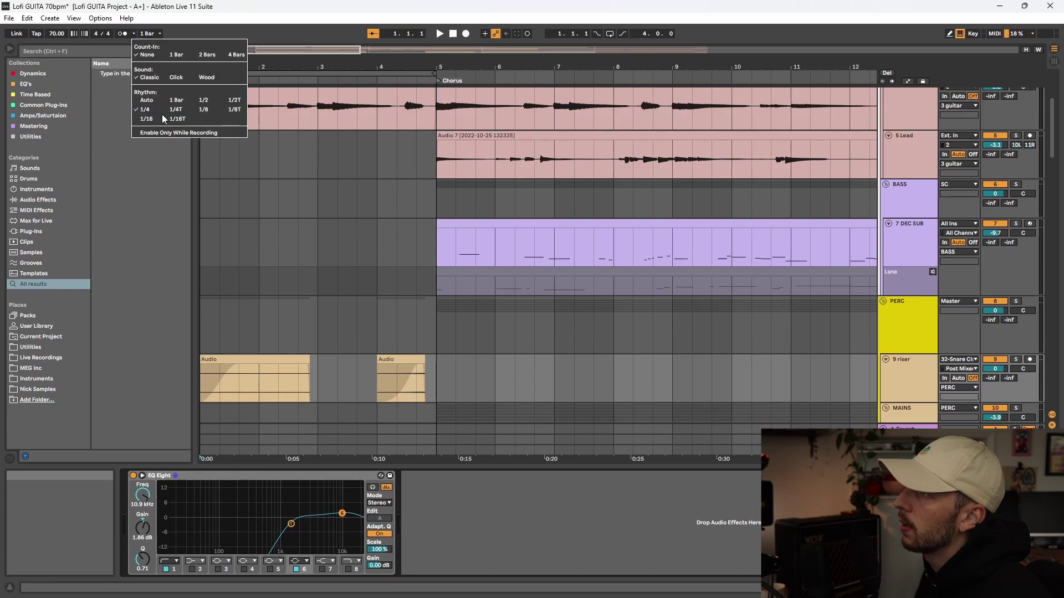
left_click(176, 55)
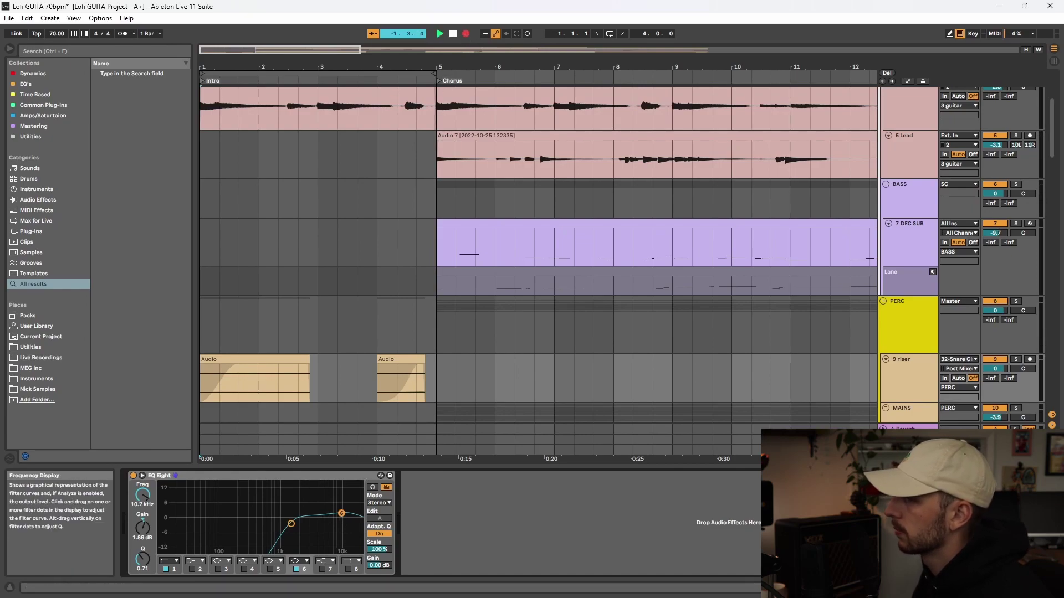
mouse_move(352, 495)
left_mouse_down()
mouse_move(302, 485)
mouse_move(279, 514)
mouse_move(350, 498)
mouse_move(350, 515)
left_mouse_up()
Show the riser's recorded EQ automation and play the intro from bar 1 while sweeping the band 6 boost down in frequency
key("a")
left_click(201, 392)
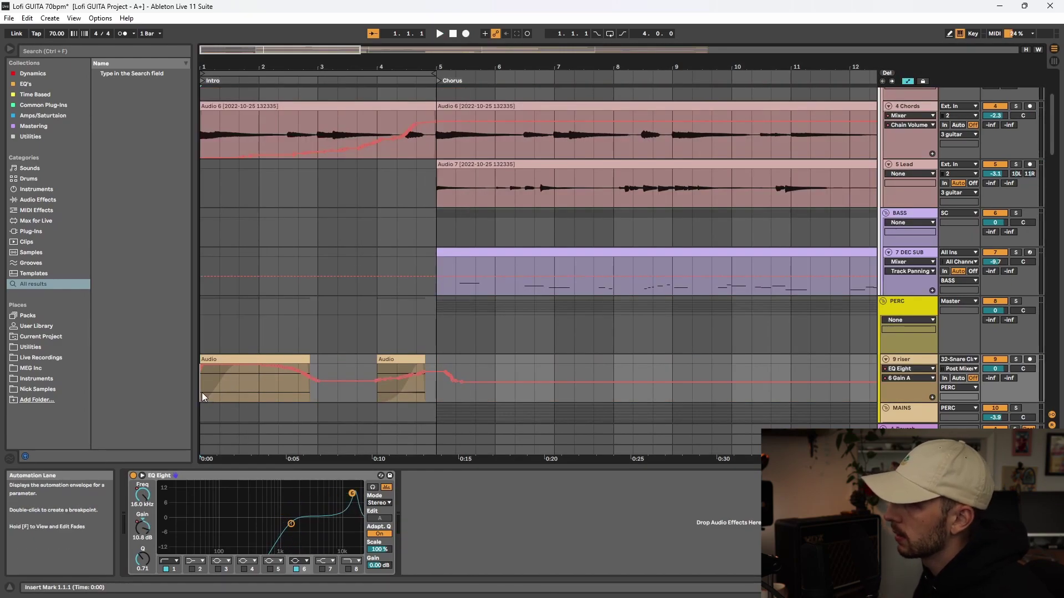
key("space")
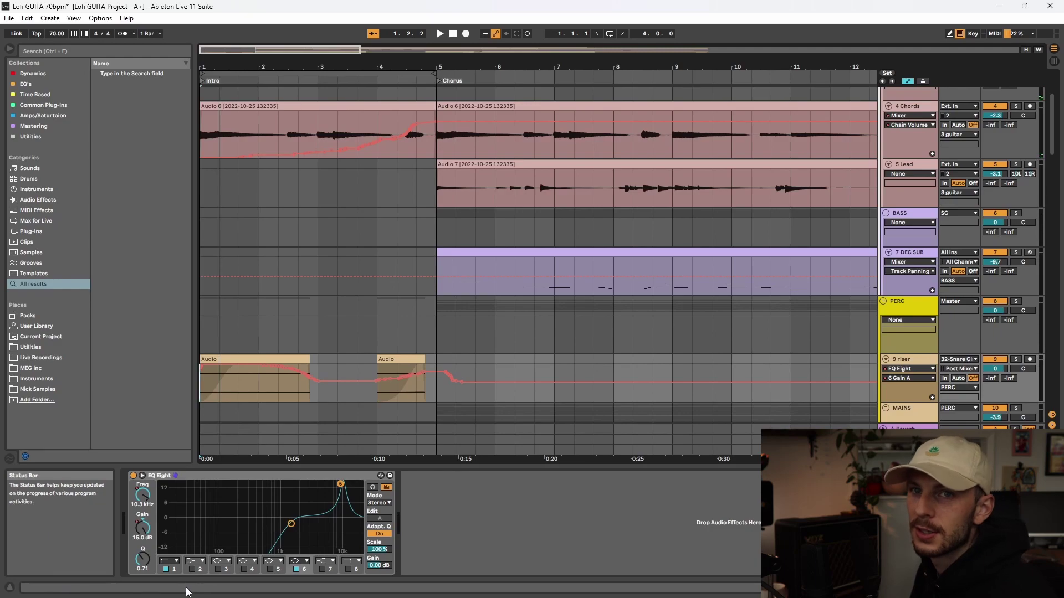
key("space")
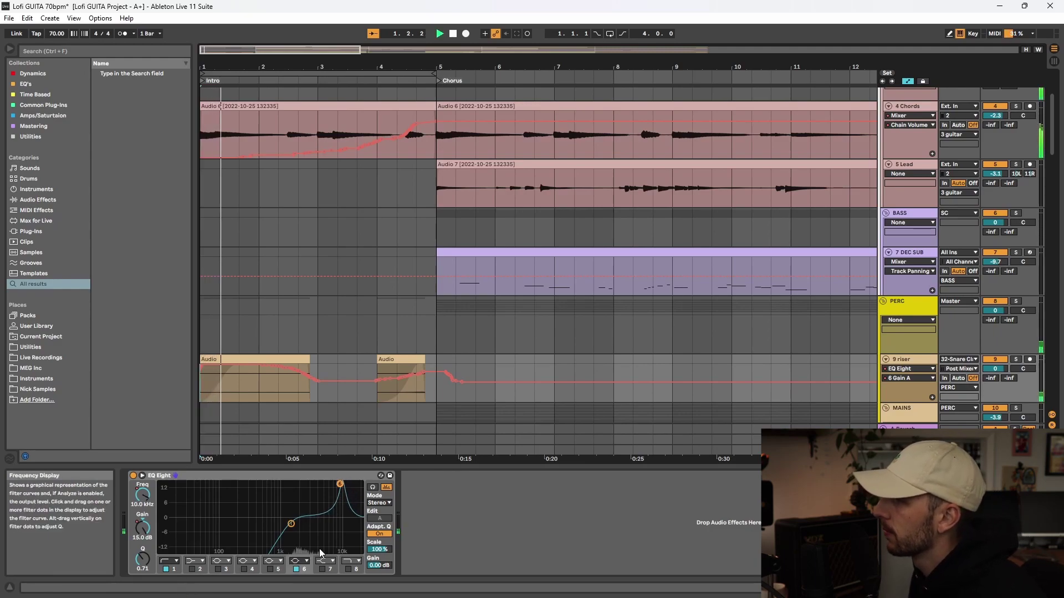
left_click_drag(340, 484, 297, 492)
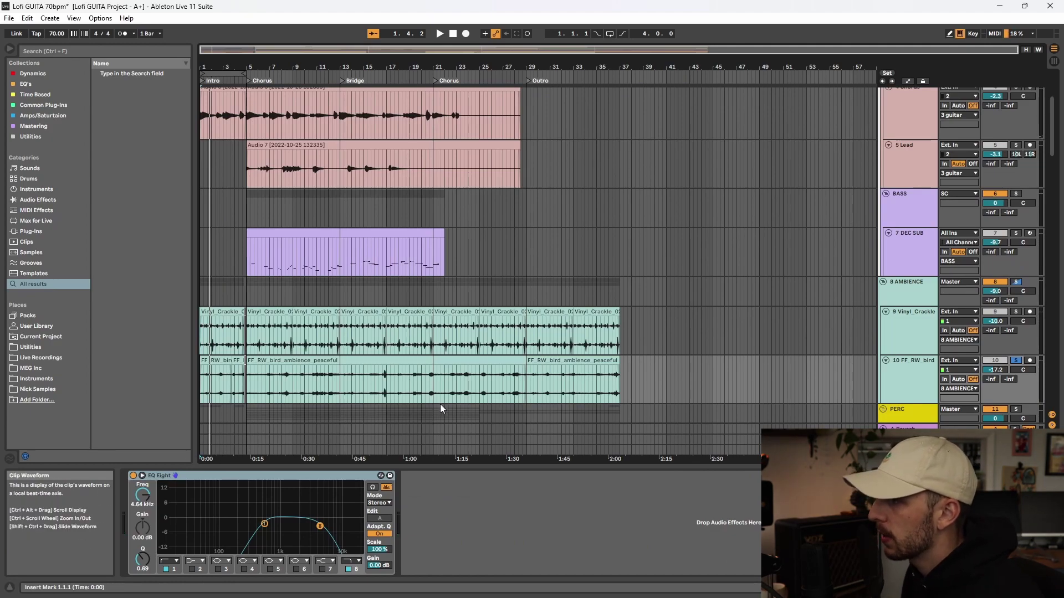
Audition the bird ambience and Vinyl Crackle tracks one after the other in solo over the intro
left_click_drag(292, 417, 382, 428)
left_click(320, 389)
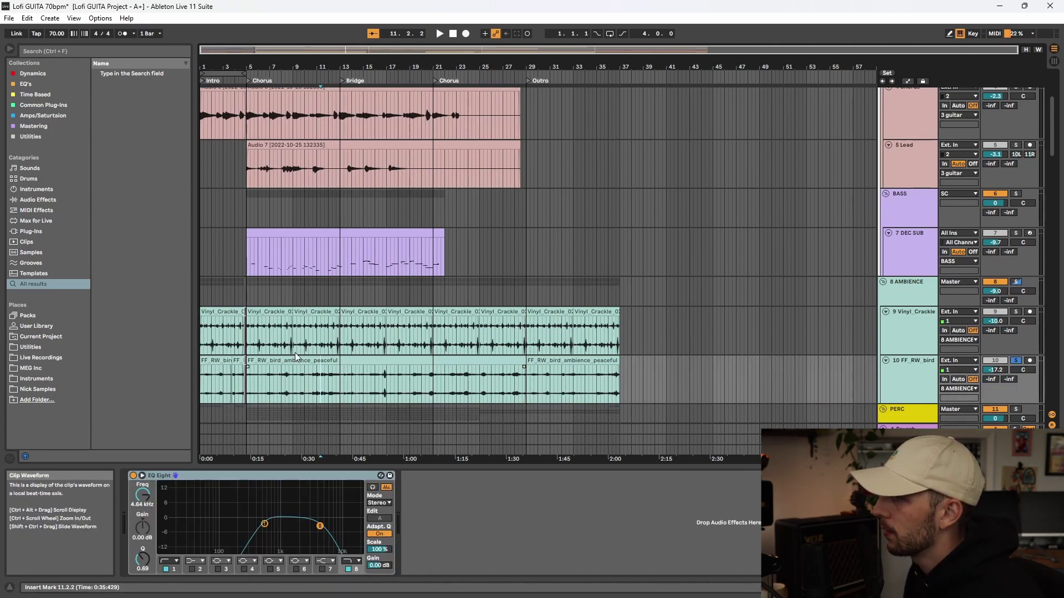
left_click(216, 363)
key("space")
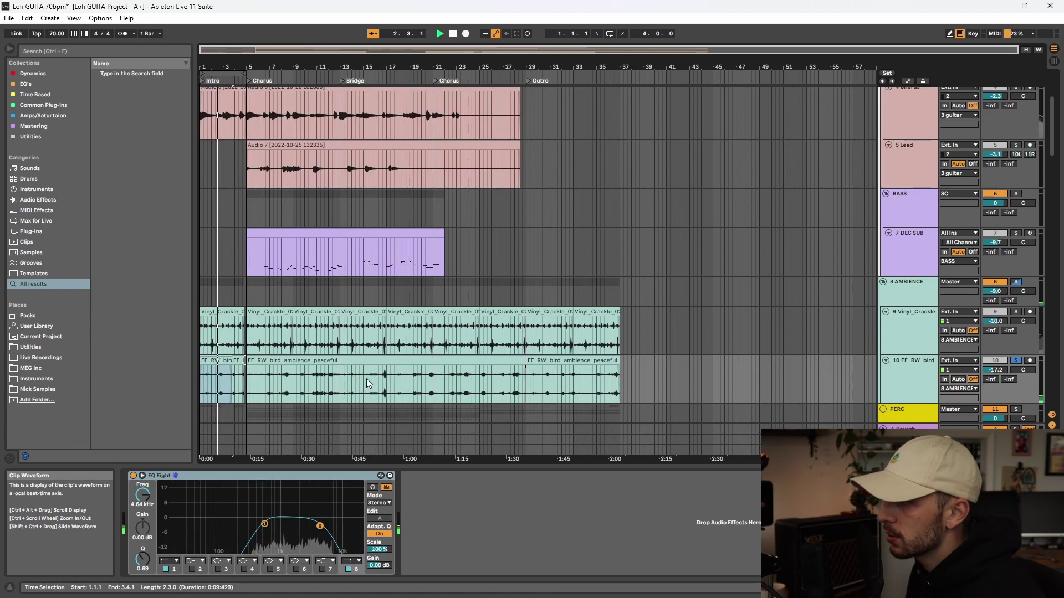
left_click(1015, 312)
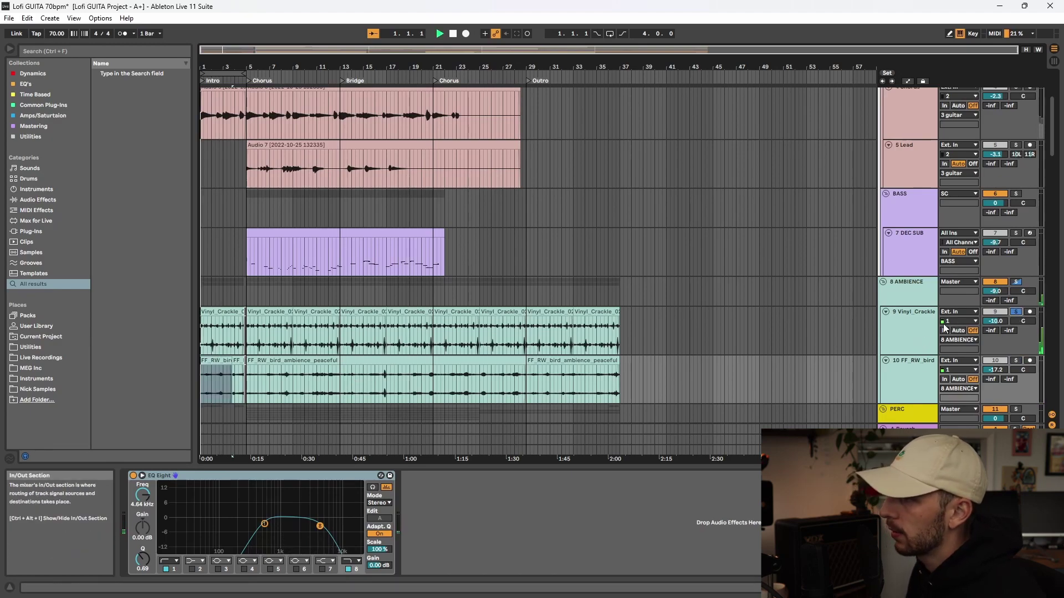
Set the high-cut band of the bird ambience track's EQ Eight to 4.95 kHz with a Q of 0.75
left_click(915, 331)
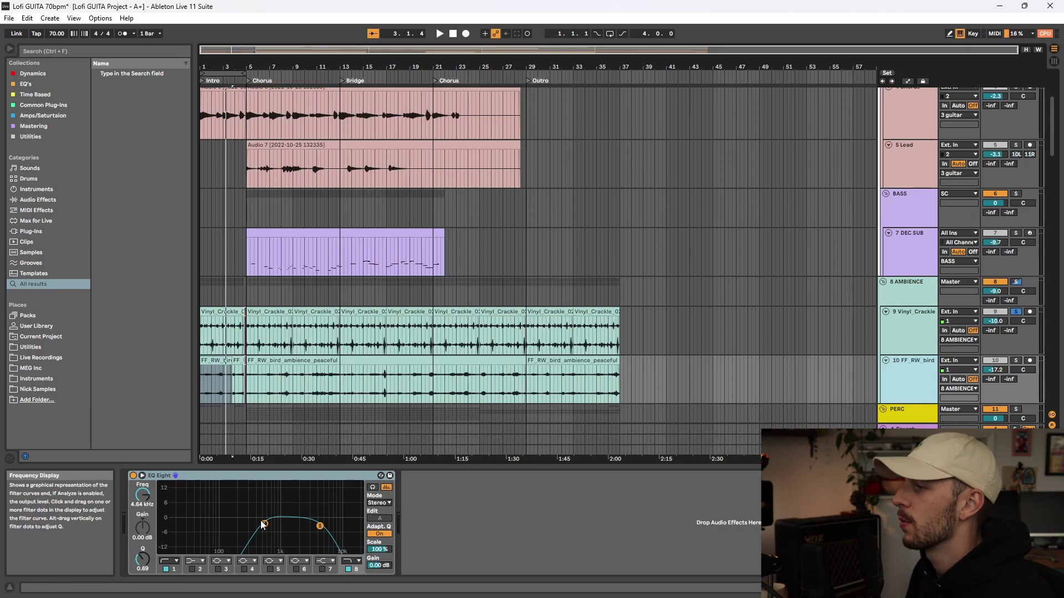
left_click_drag(320, 527, 319, 524)
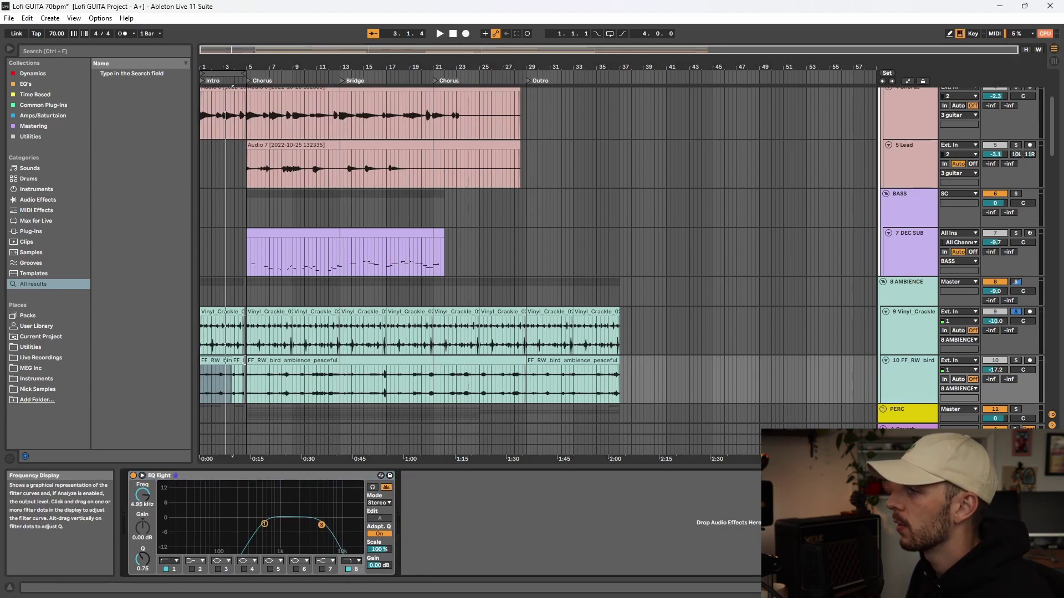
scroll(261, 425, "down", 3)
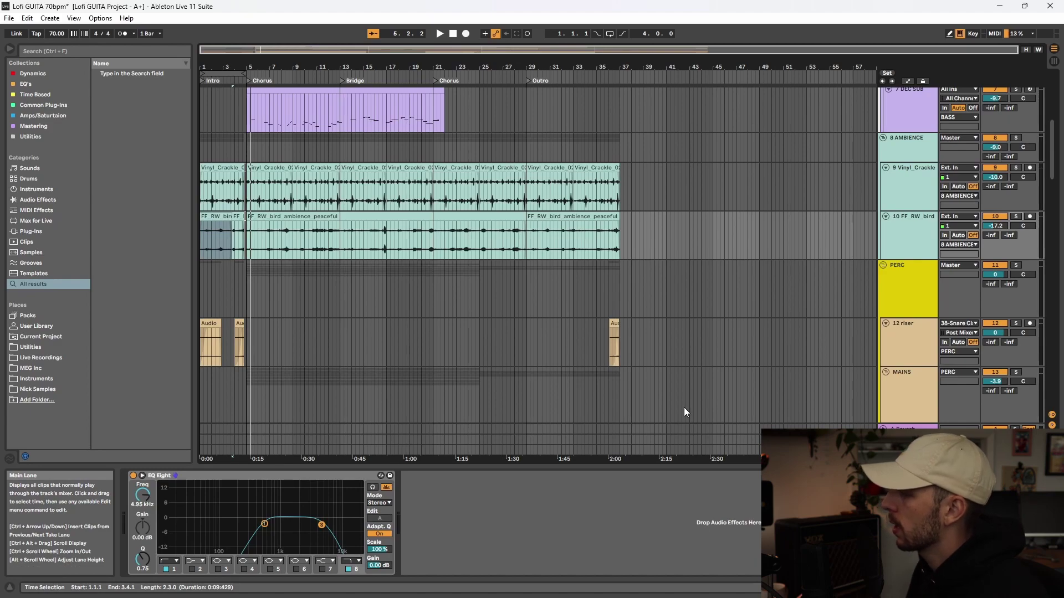
scroll(357, 281, "up", 6)
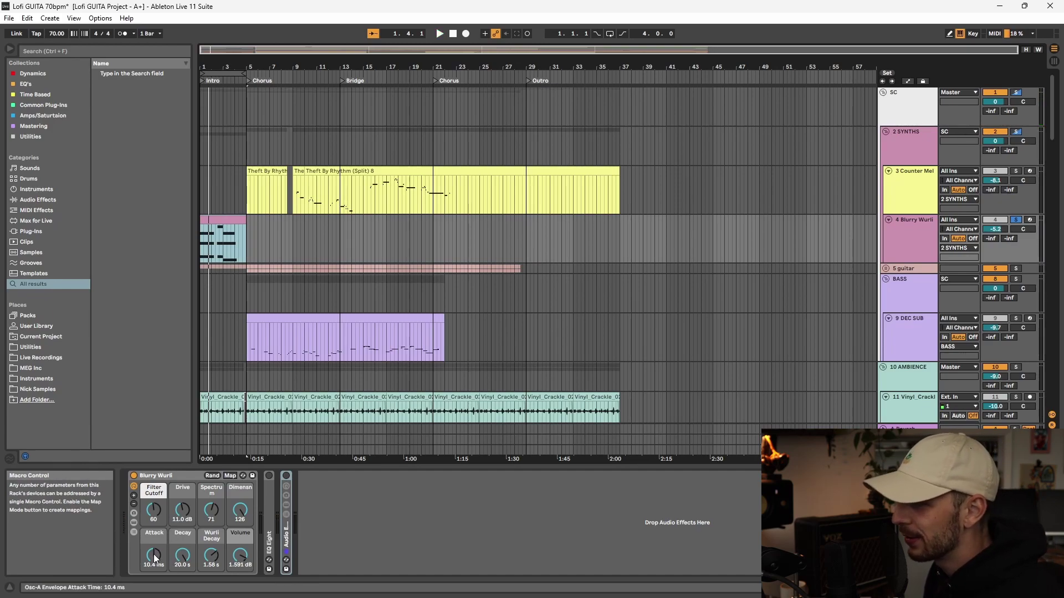
Set the Blurry Wurli's Attack to 1.00 s, and unfold and enable its EQ Eight
left_click_drag(154, 556, 154, 527)
double_click(269, 508)
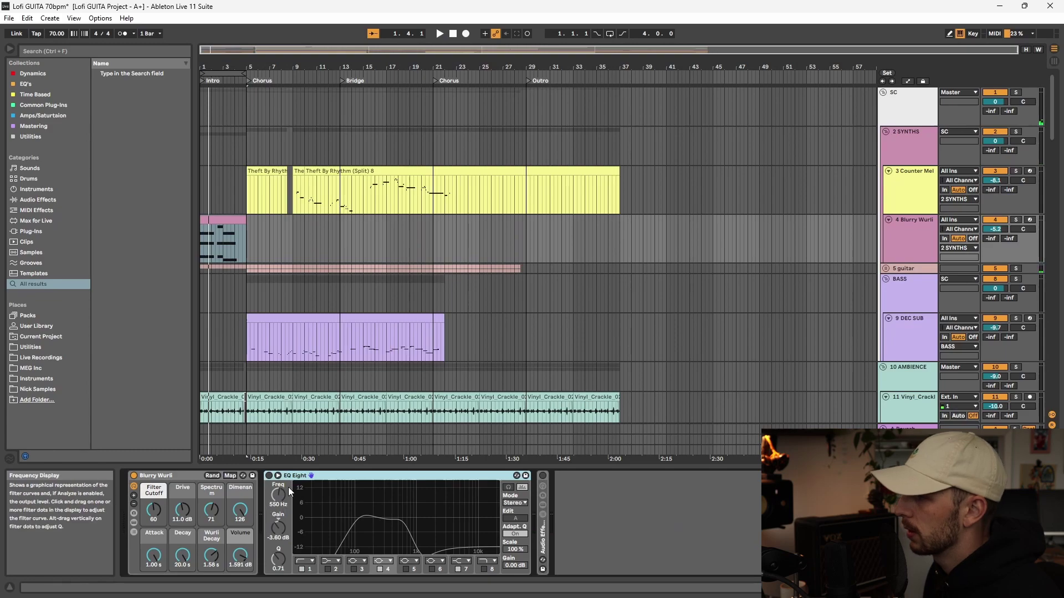
left_click(268, 475)
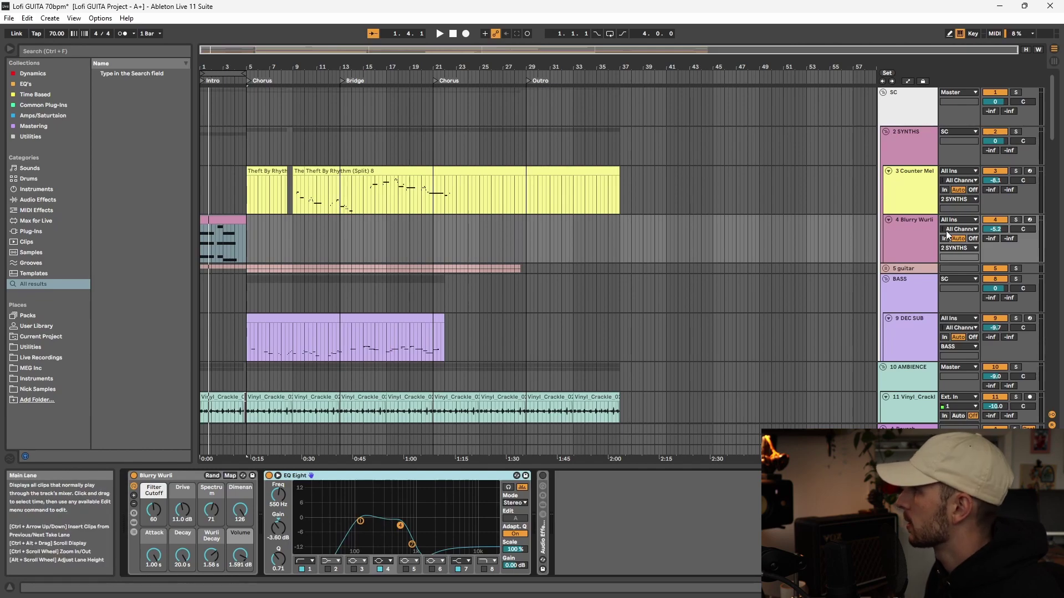
While the Blurry Wurli plays in solo, set EQ Eight band 4 to 367 Hz and -4.59 dB and lower the instrument's Drive
key("space")
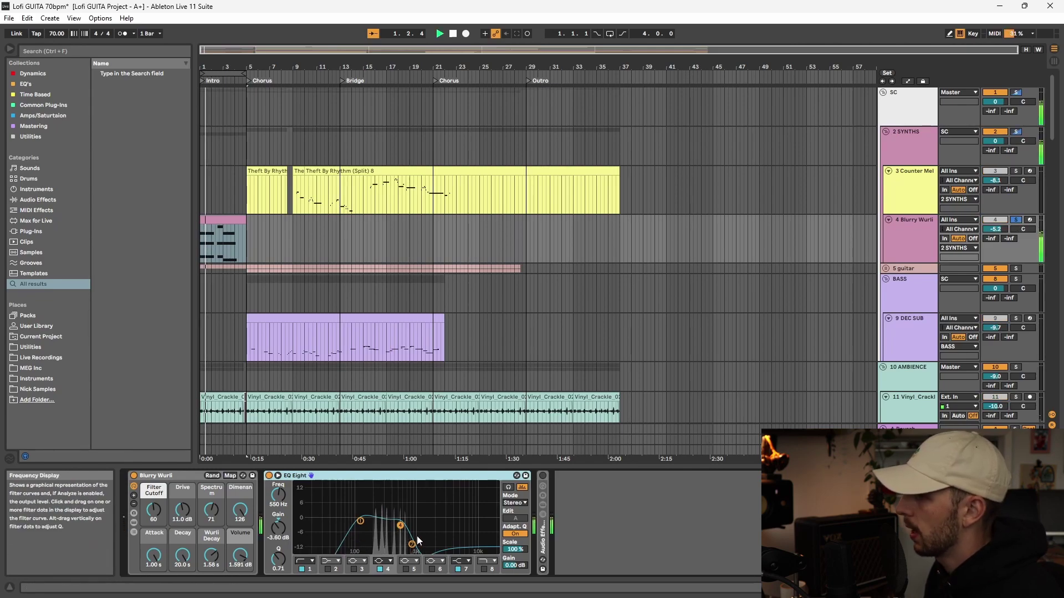
left_click_drag(400, 526, 390, 528)
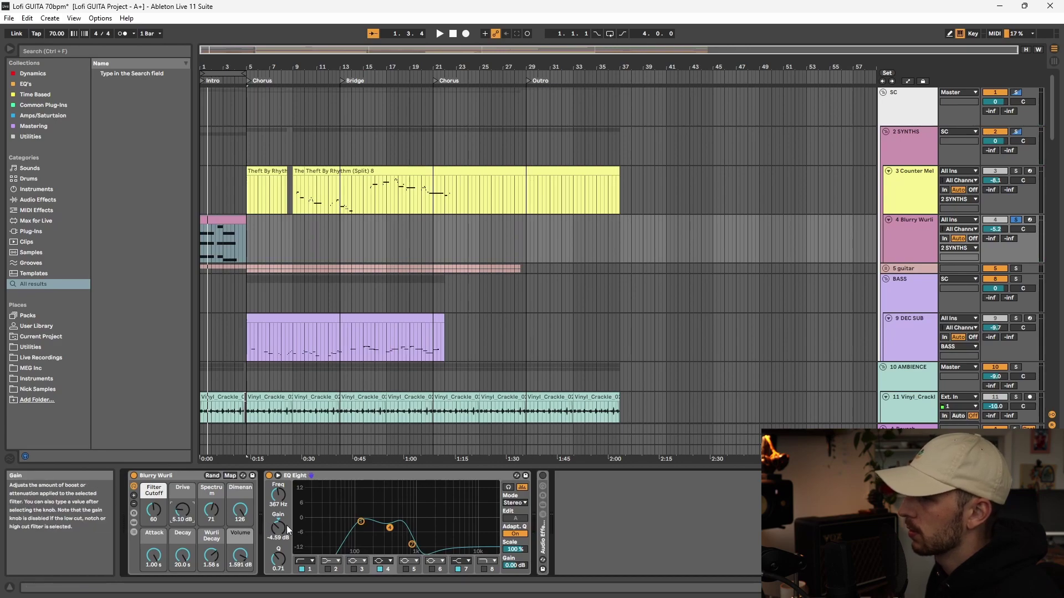
key("space")
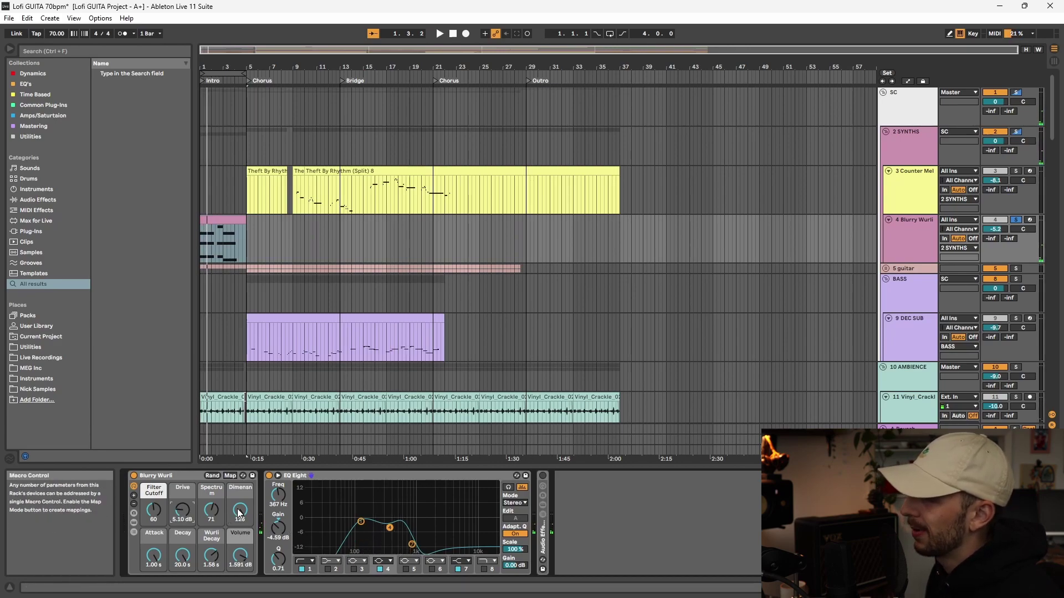
Unfold the Blurry Wurli's audio effect rack, rename it REVERB, enable it and select its verb chain
double_click(543, 524)
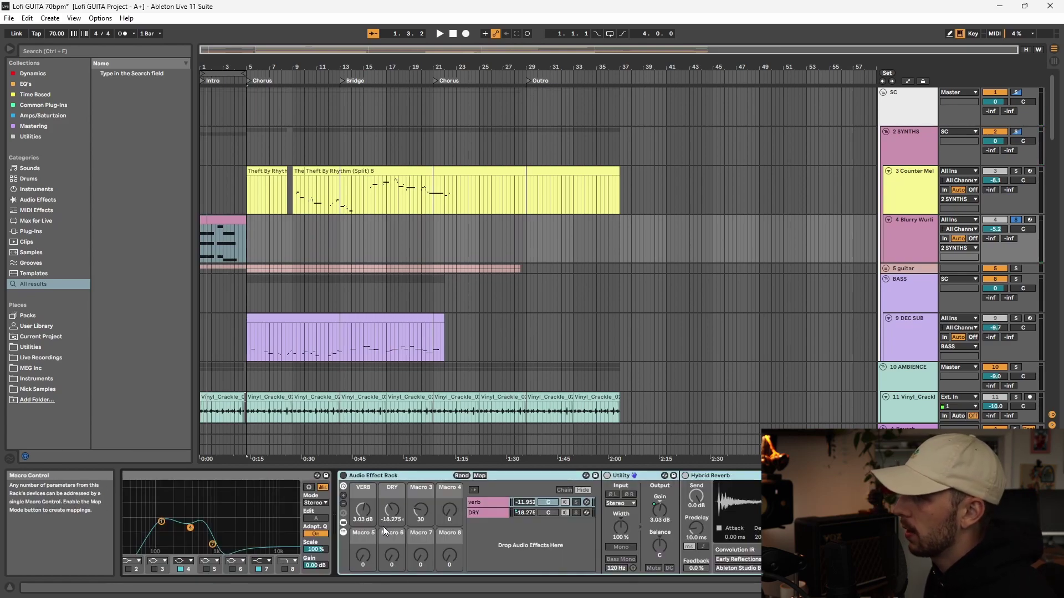
left_click(425, 521)
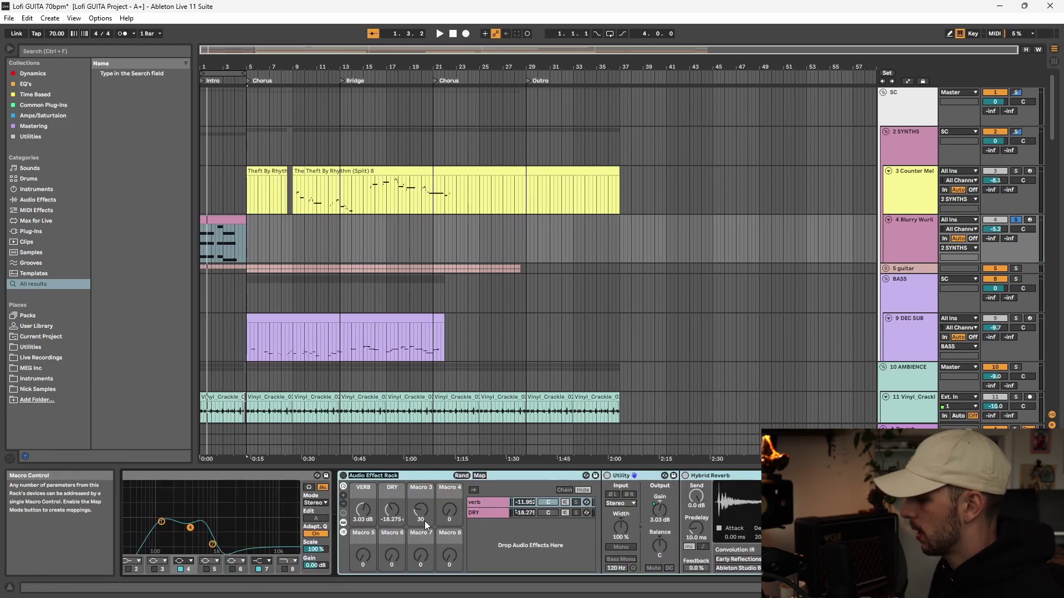
key("ctrl+r")
type("REVER")
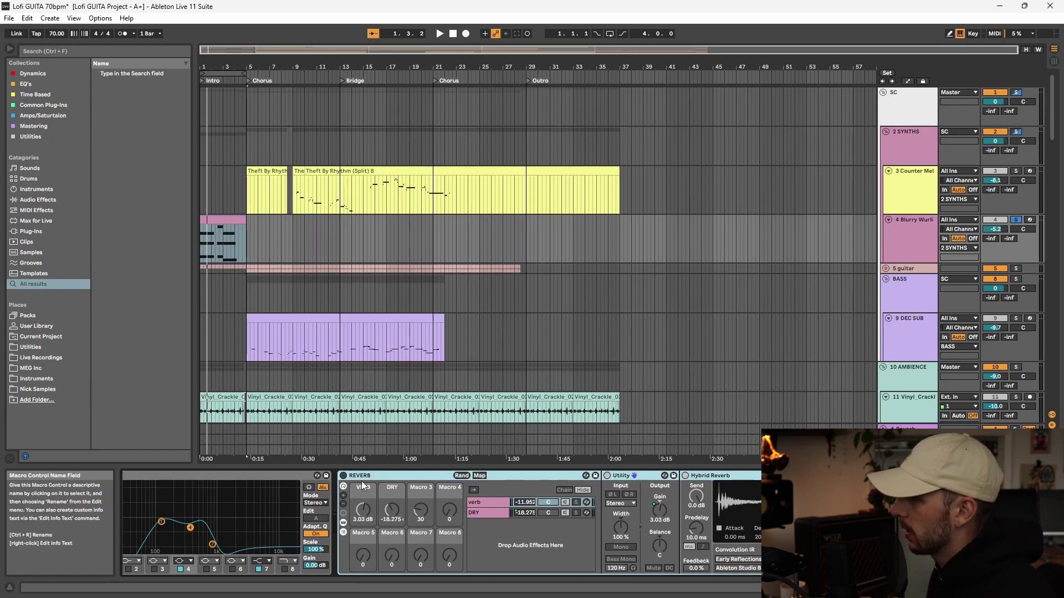
left_click(343, 476)
left_click(479, 503)
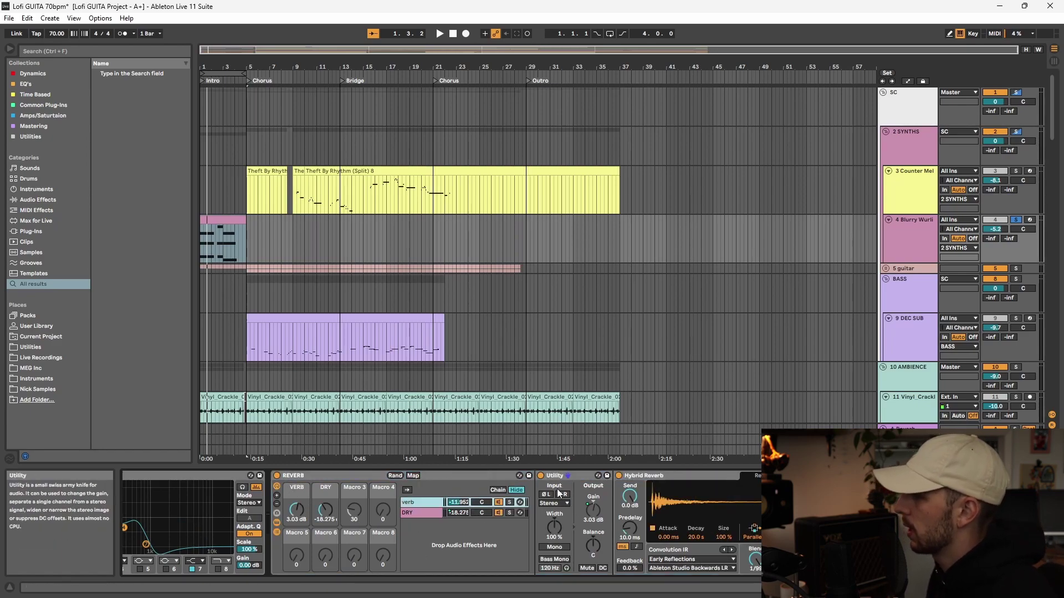
Try the VERB macro at -inf dB, set the verb chain's Utility gain to 2.48 dB, and bring the Hybrid Reverb settings into view
scroll(543, 526, "right", 1)
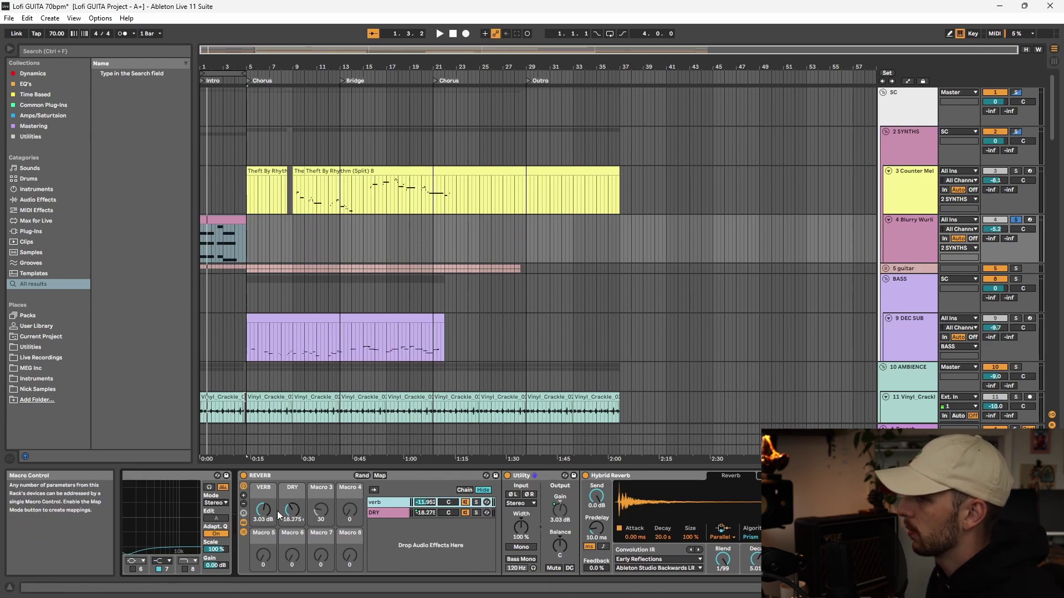
left_click_drag(264, 510, 264, 554)
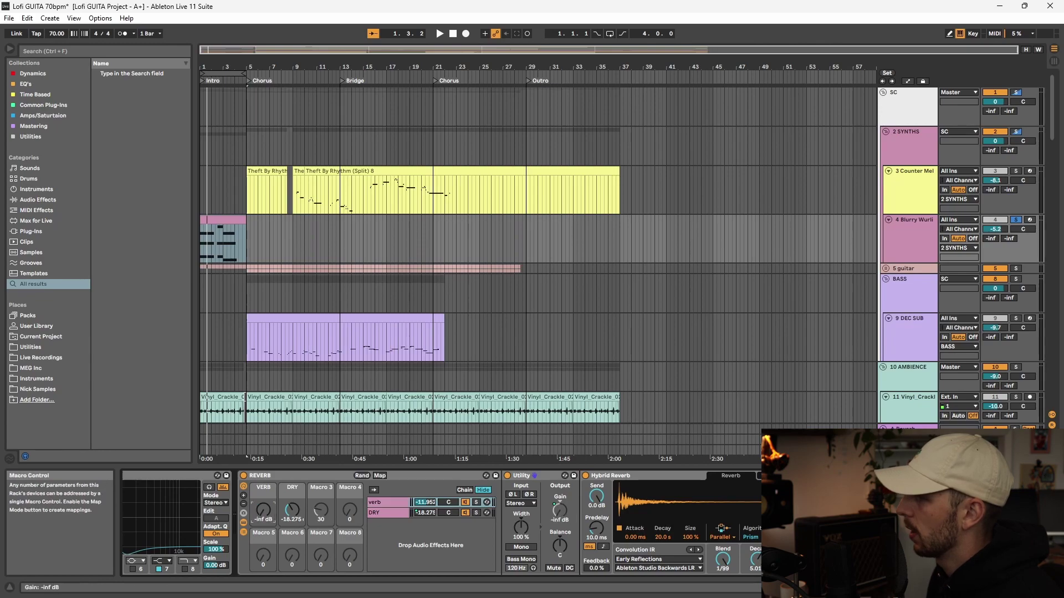
left_click_drag(559, 509, 559, 521)
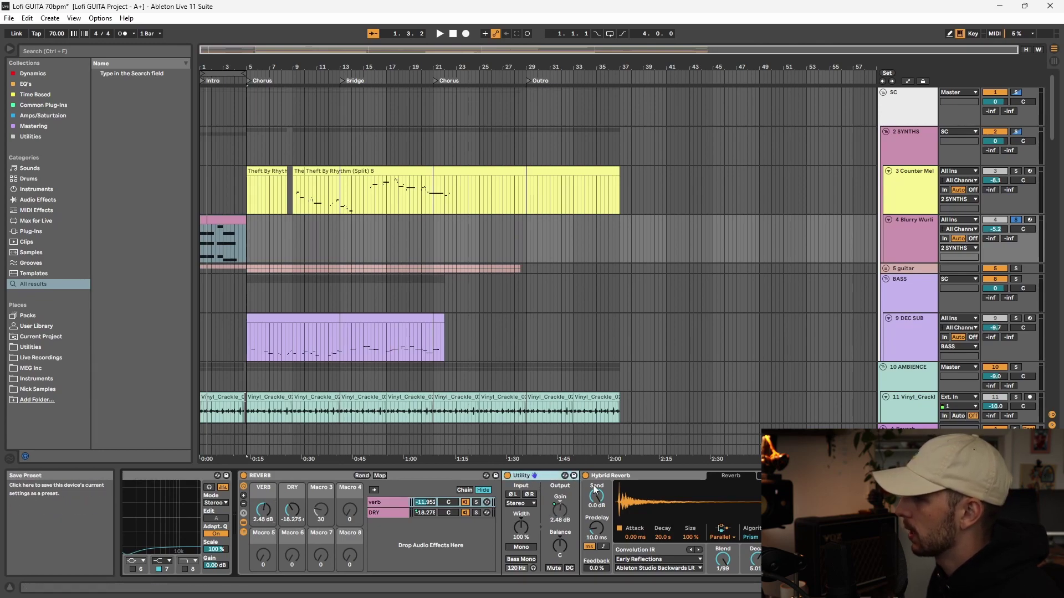
scroll(497, 518, "right", 8)
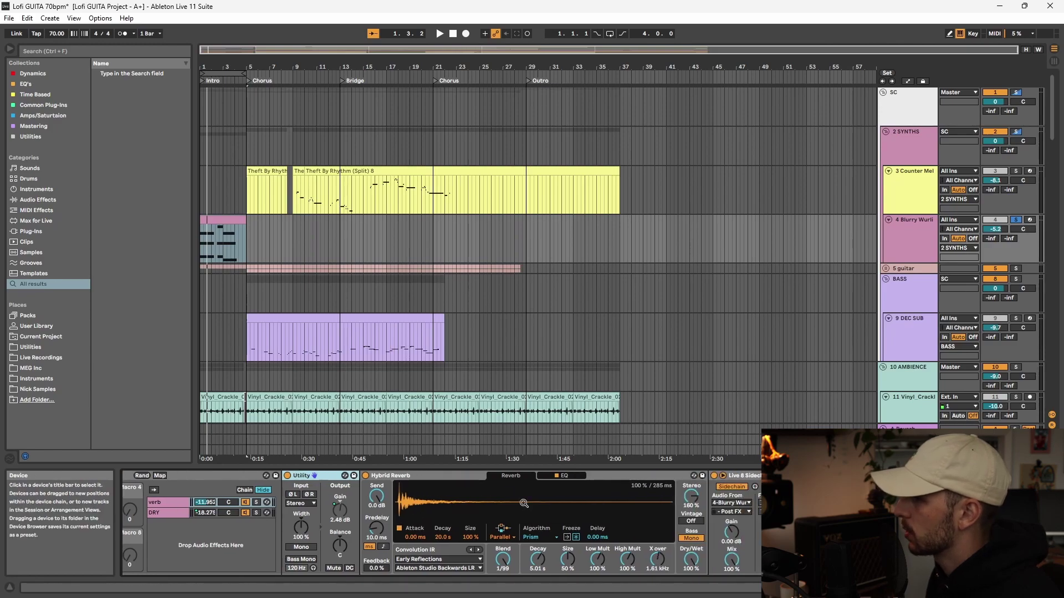
Play the Blurry Wurli with the rack's DRY chain switched off, trying the VERB macro at -inf dB, and switch DRY back on
left_click(246, 513)
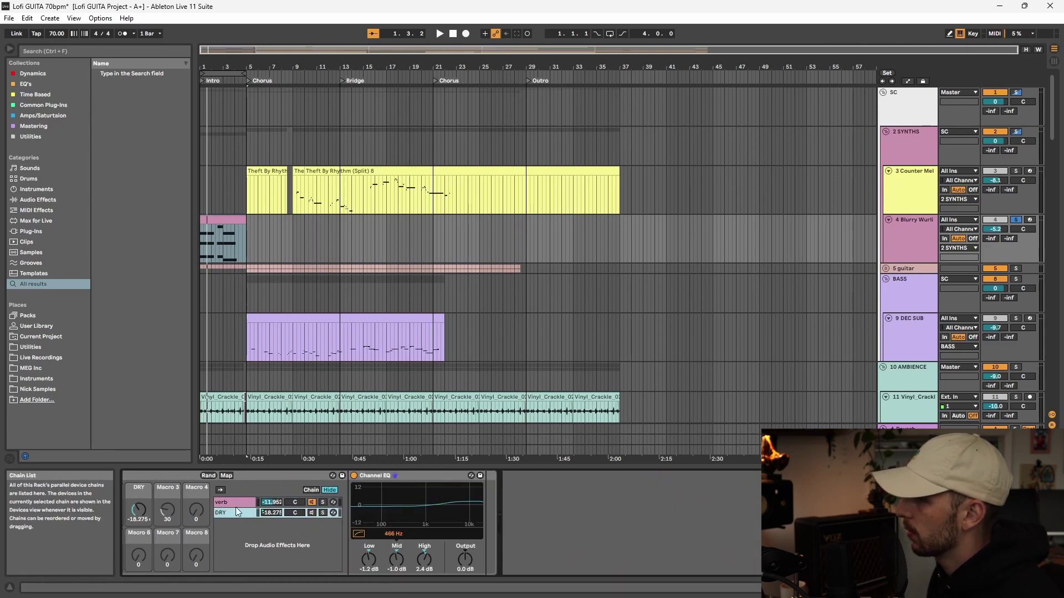
left_click(221, 502)
key("space")
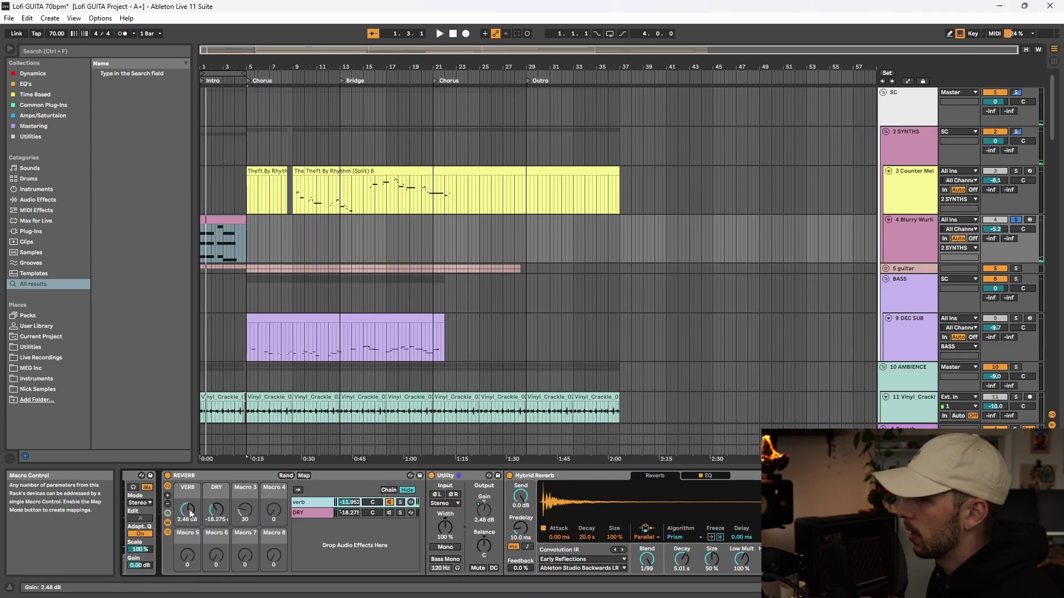
left_click_drag(187, 509, 187, 540)
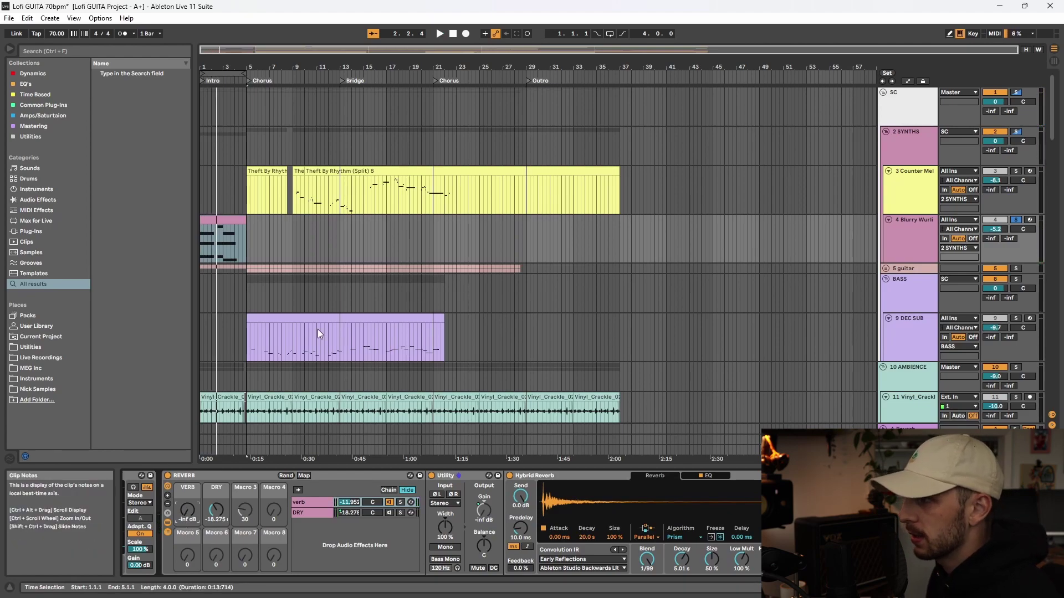
left_click(388, 511)
Set the verb chain's volume to -3.0 dB and the REVERB rack's VERB macro to -16.8 dB
left_click(314, 503)
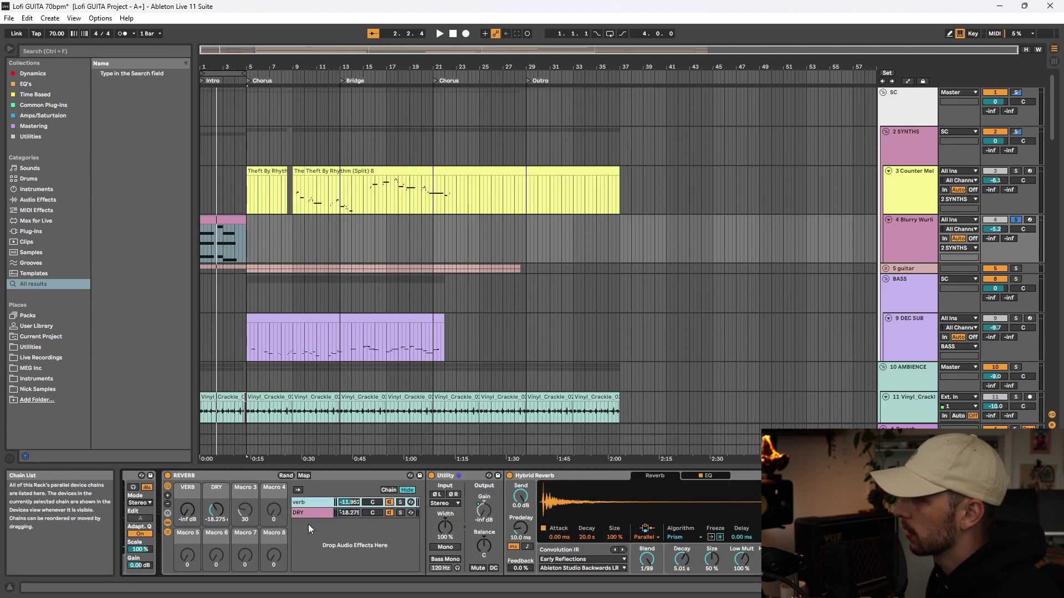
left_click(304, 510)
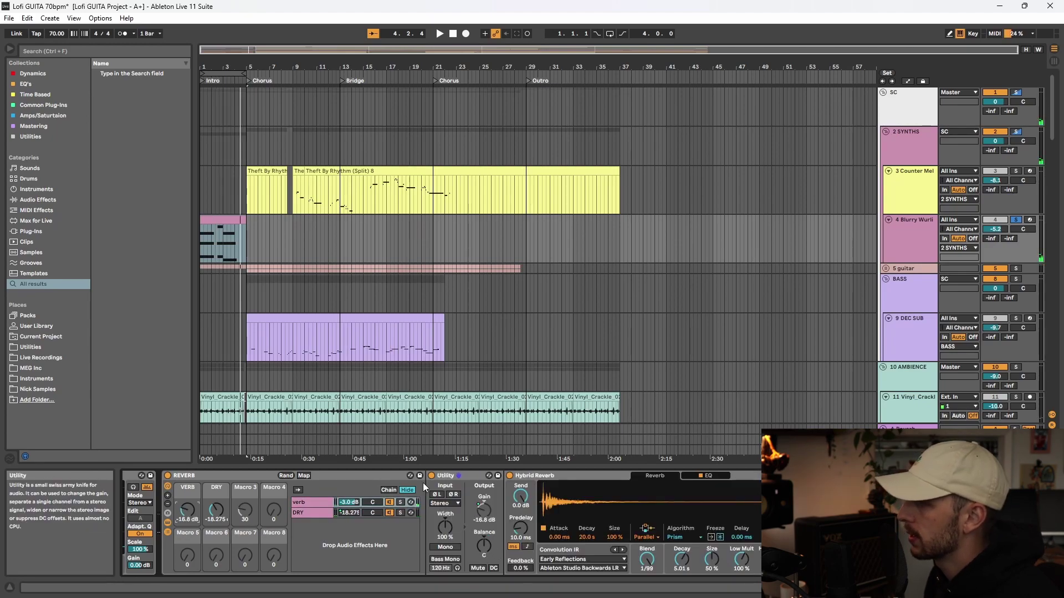
Select the Live 8 Sidechain Comp following the Hybrid Reverb, and set the REVERB rack's VERB macro to -4.13 dB
scroll(423, 483, "down", 1)
scroll(444, 528, "down", 2)
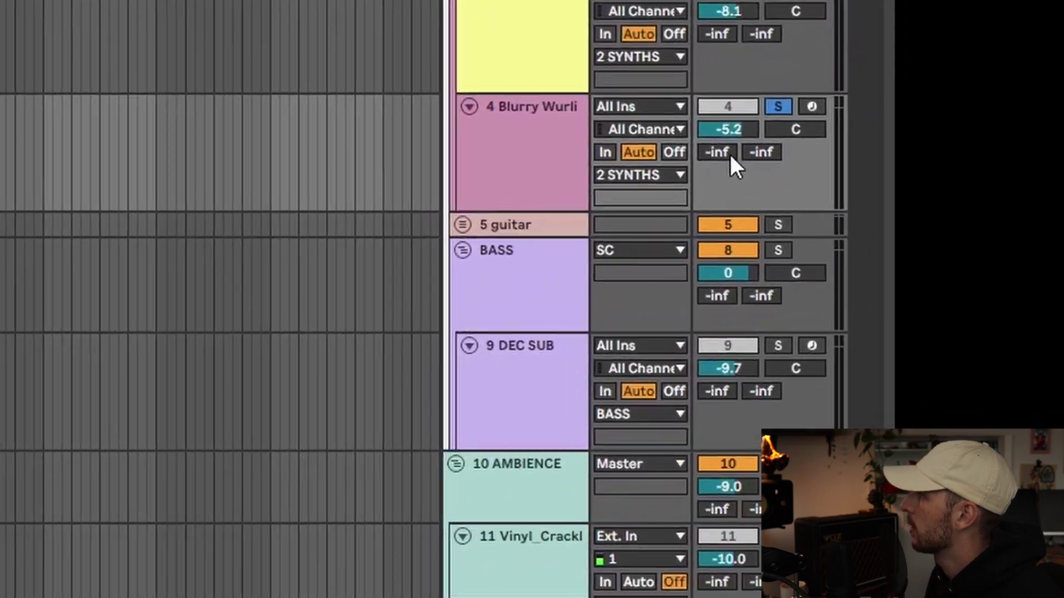
left_click_drag(889, 208, 890, 189)
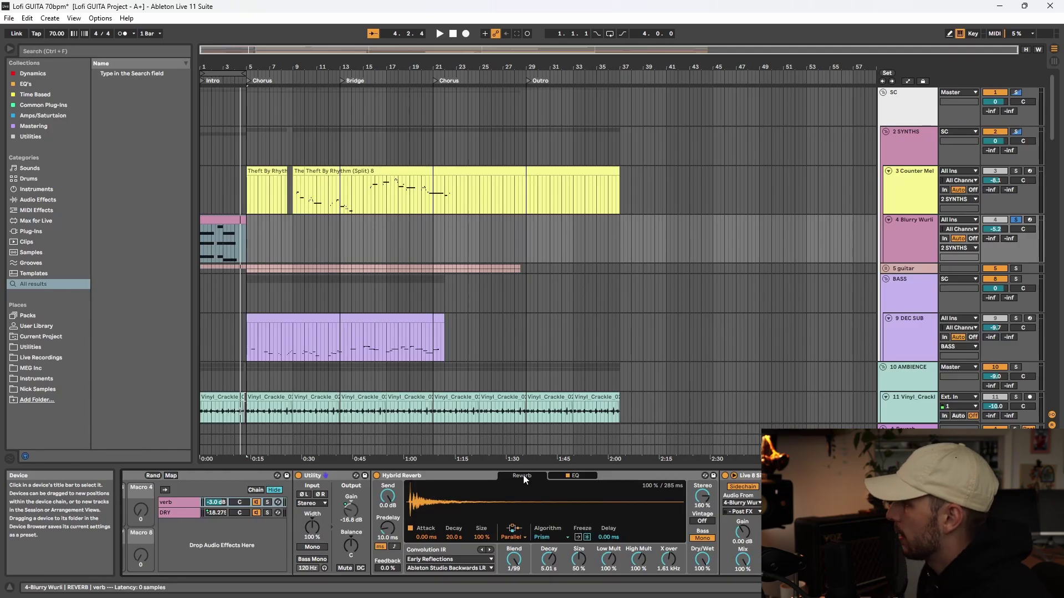
scroll(523, 475, "down", 1)
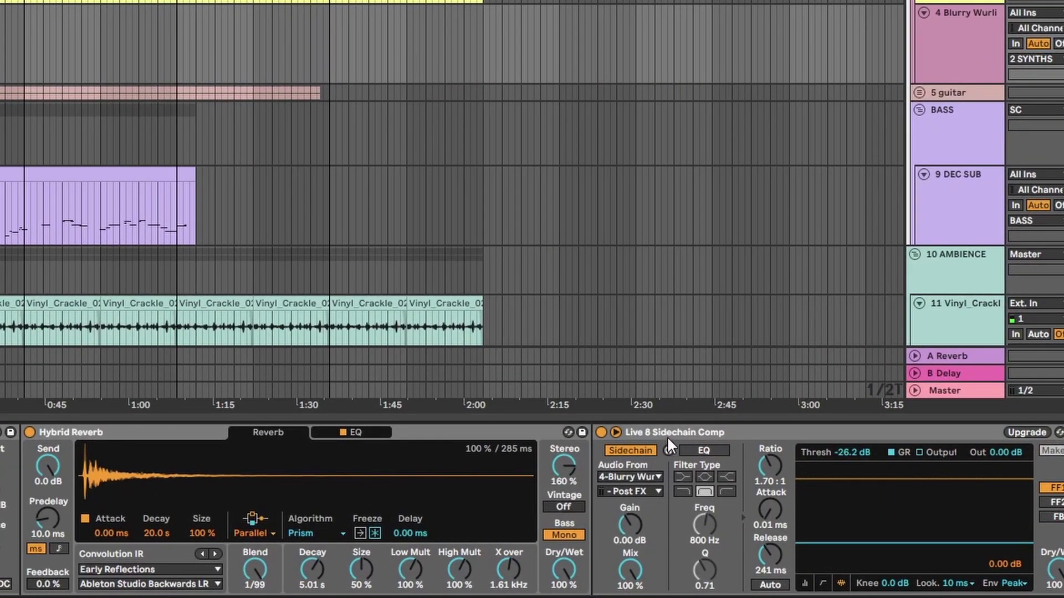
left_click(673, 432)
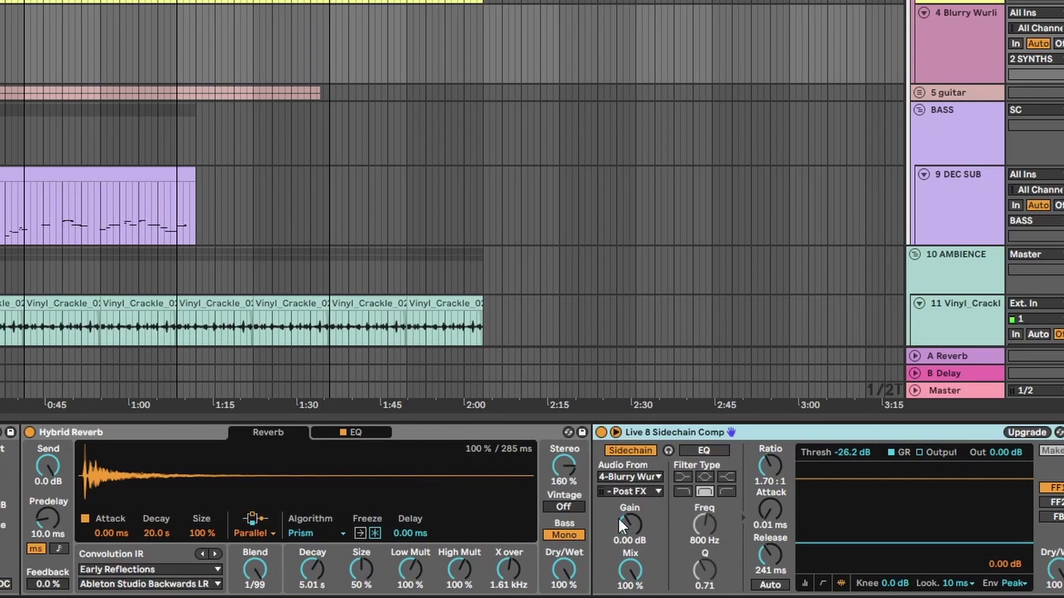
scroll(532, 510, "left", 4)
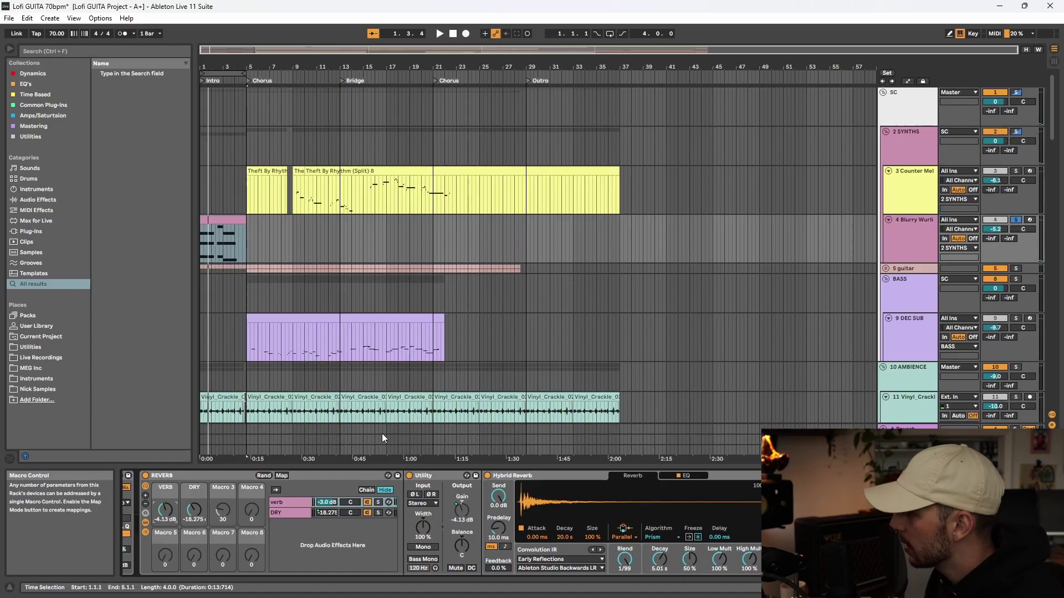
Listen to the soloed Blurry Wurli in the Intro while checking its instrument macros, EQ Eight and reverb chain
scroll(499, 526, "right", 4)
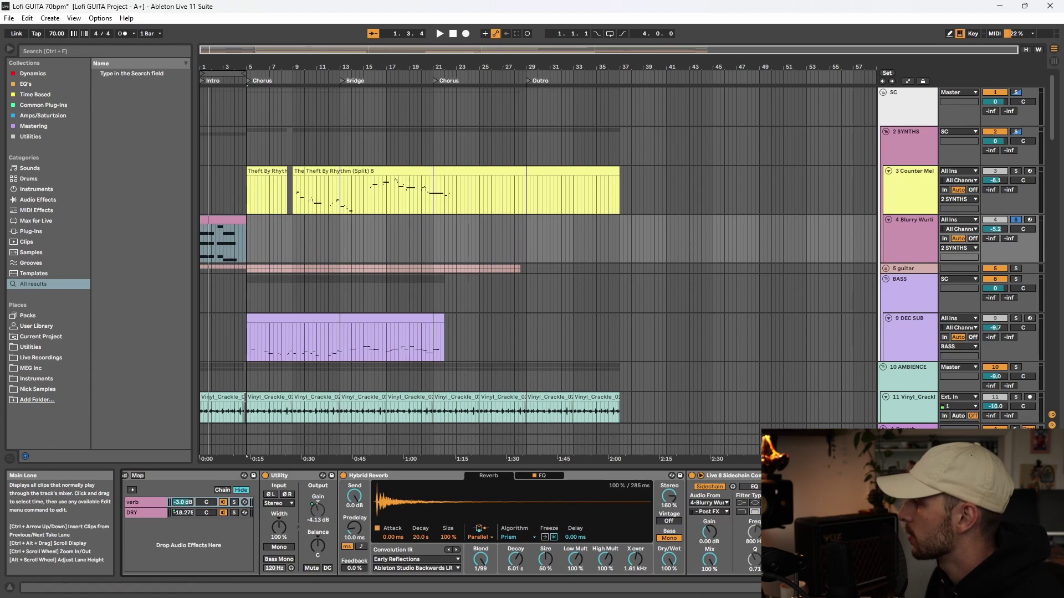
key("space")
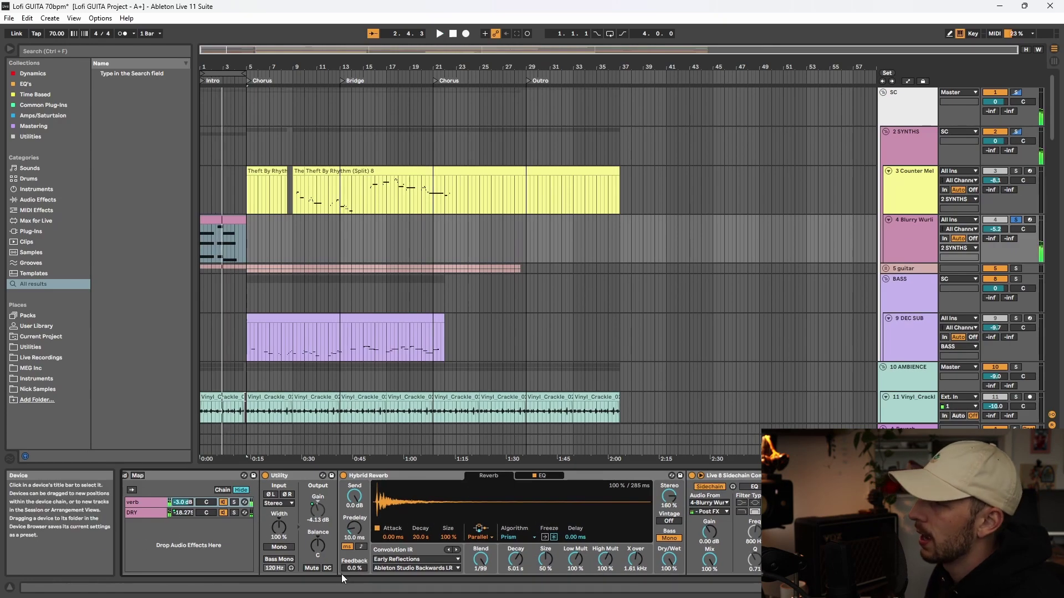
key("space")
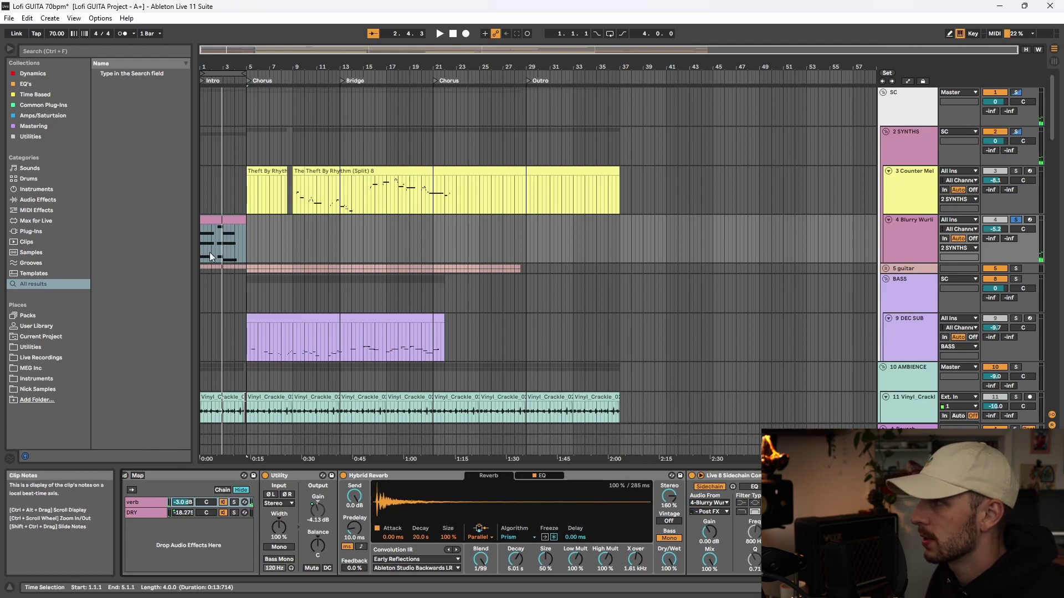
left_click(210, 271)
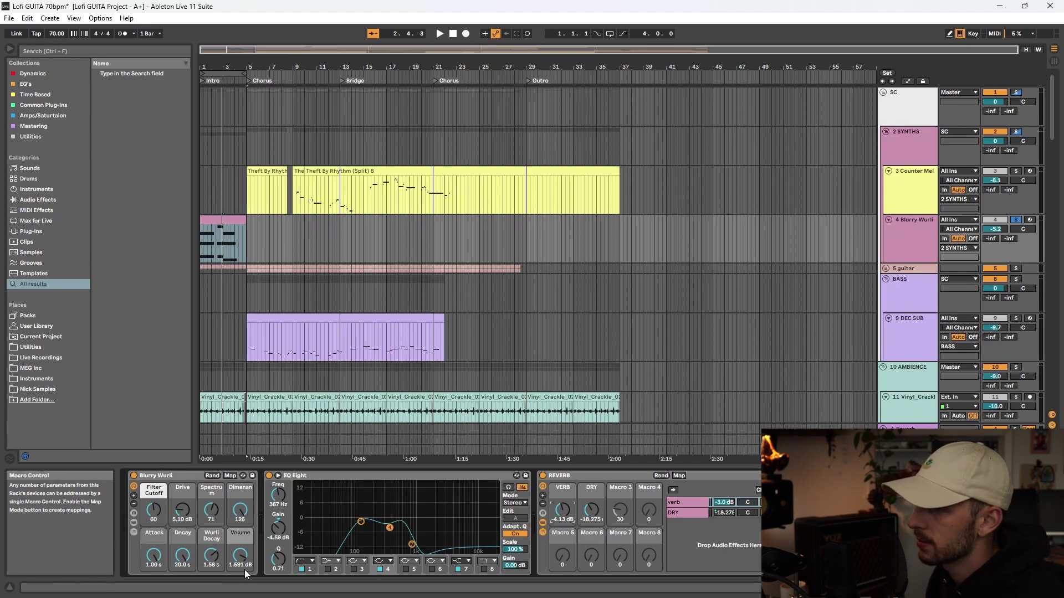
key("space")
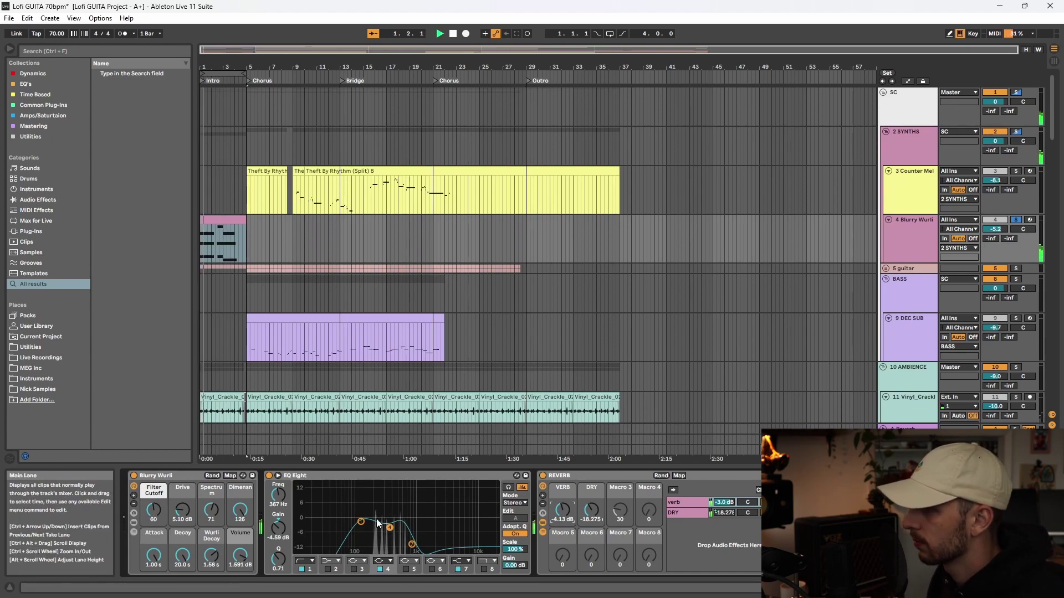
scroll(508, 550, "right", 10)
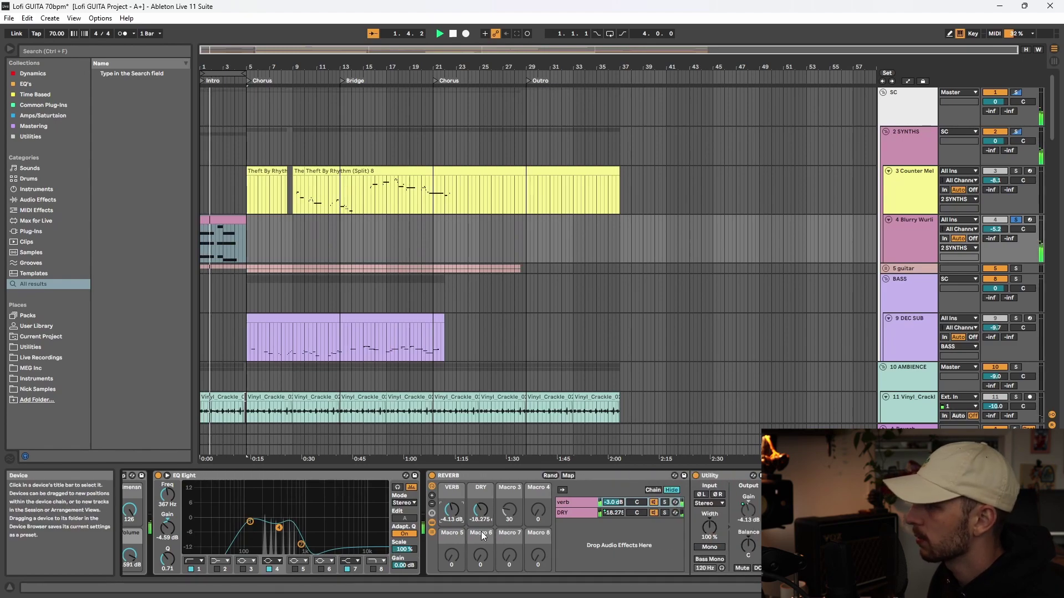
key("space")
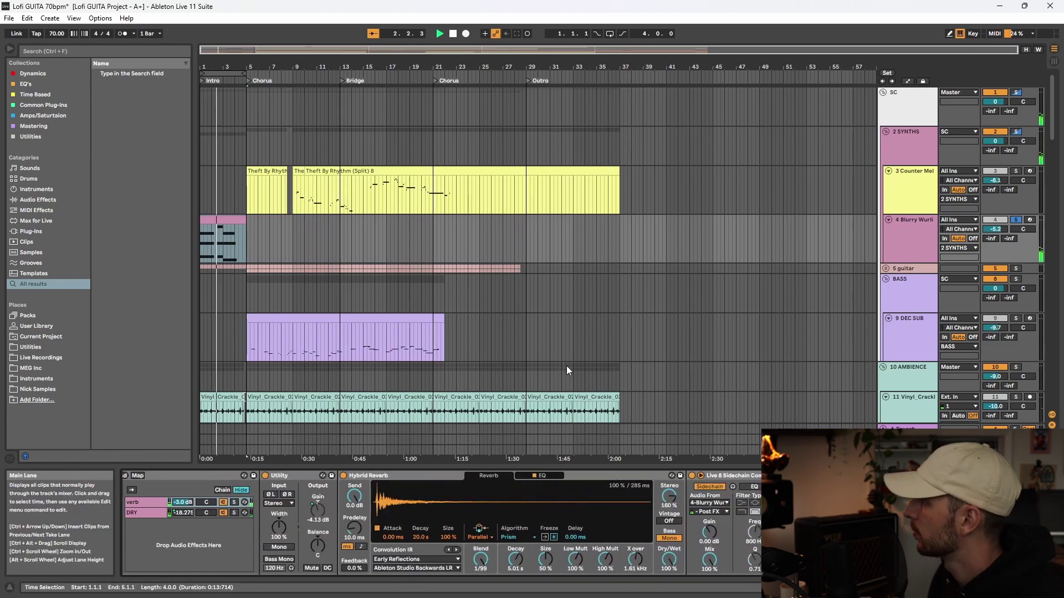
Take the Blurry Wurli out of solo, remove the short Counter Mel clip at the Chorus start, and play the Intro
key("ctrl+z")
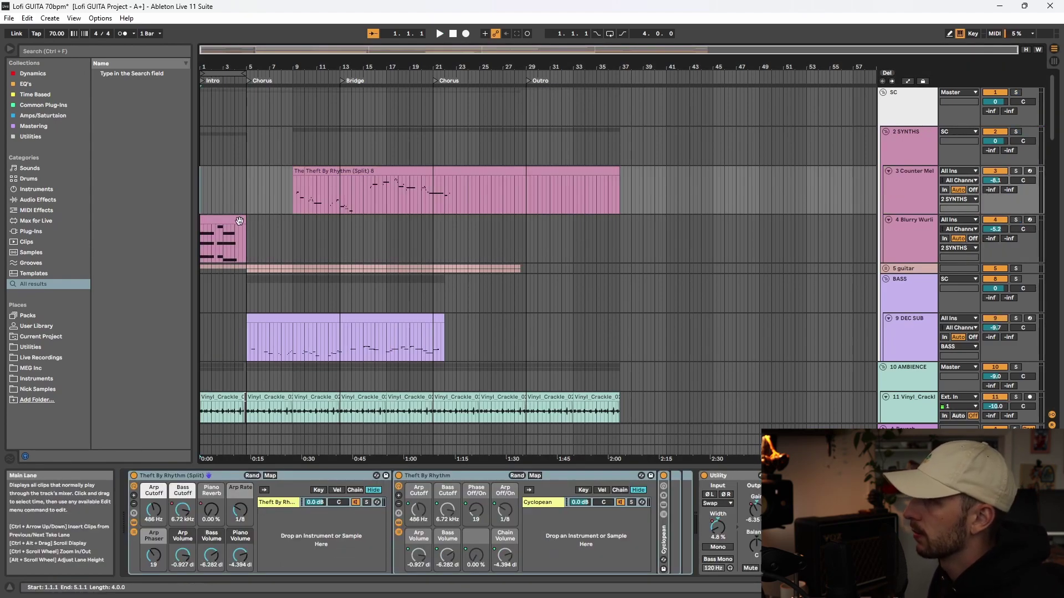
key("space")
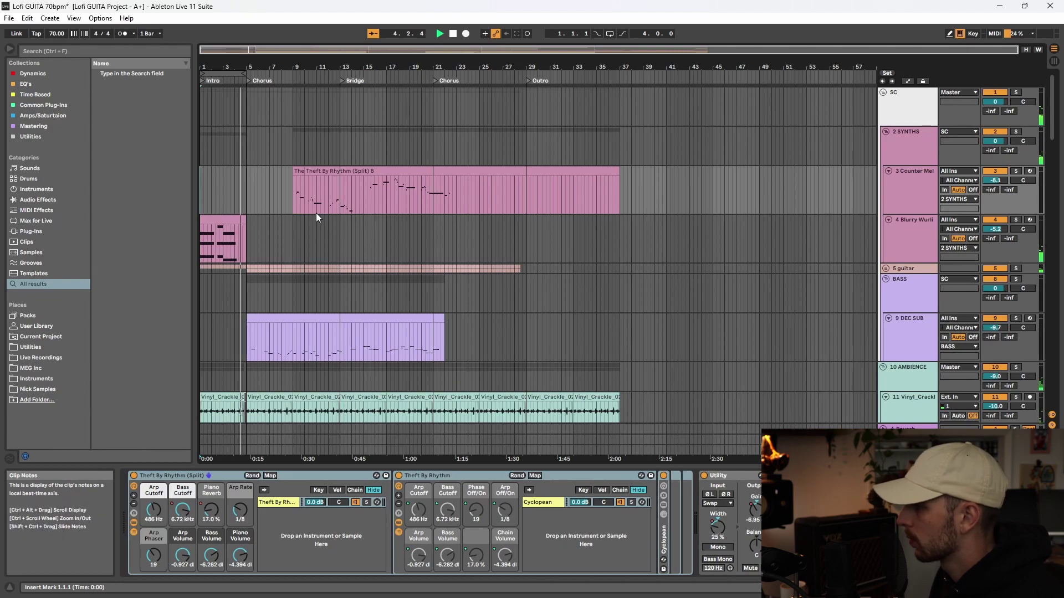
Limit the DEC SUB bass clip to the first Chorus and move the Counter Mel clip to start at the Bridge
scroll(241, 239, "down", 3)
left_click(242, 239)
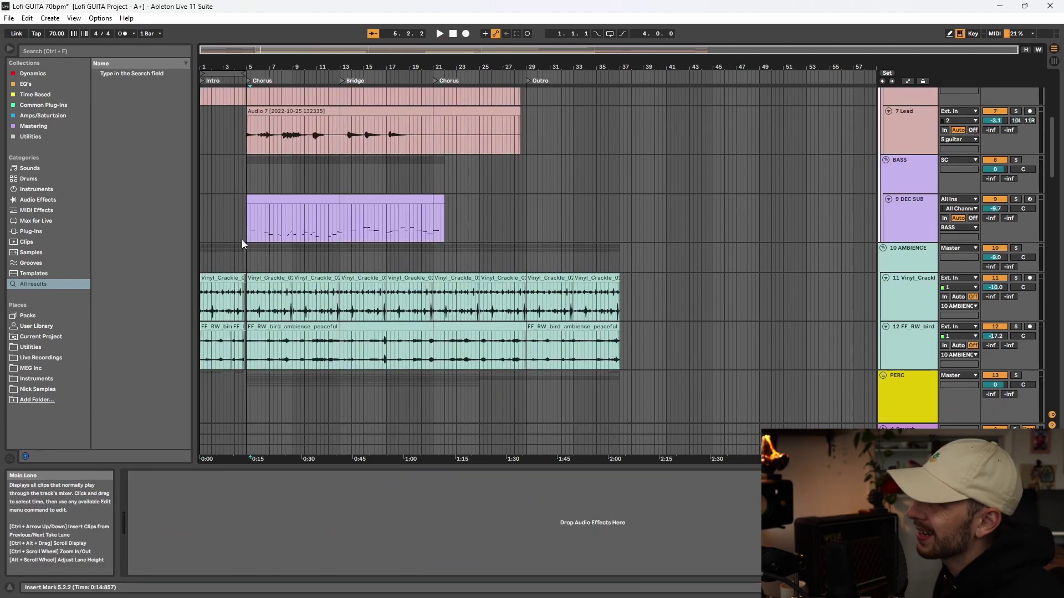
left_click(248, 239)
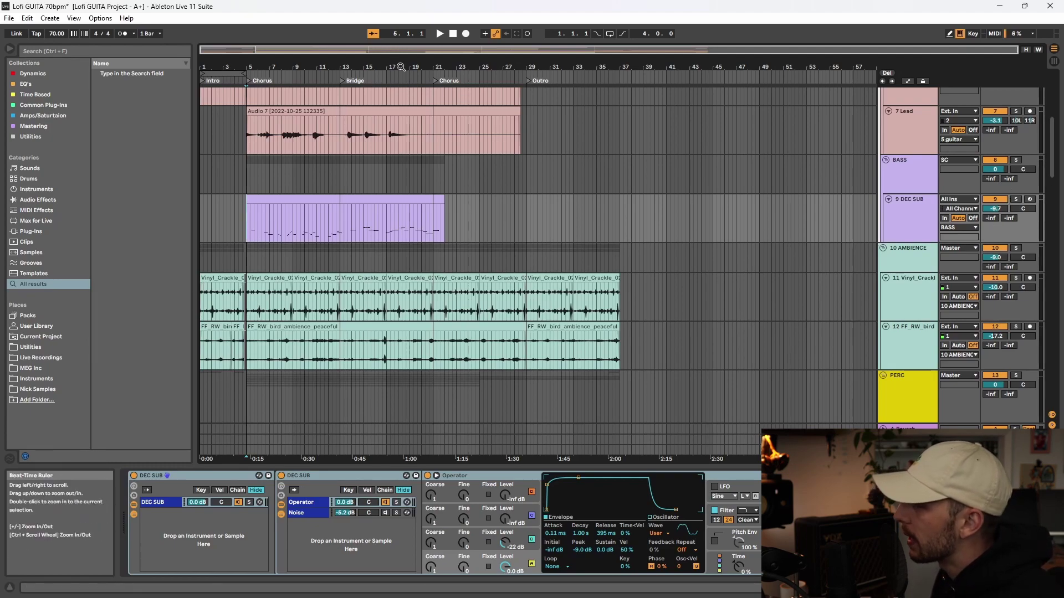
left_click(320, 204)
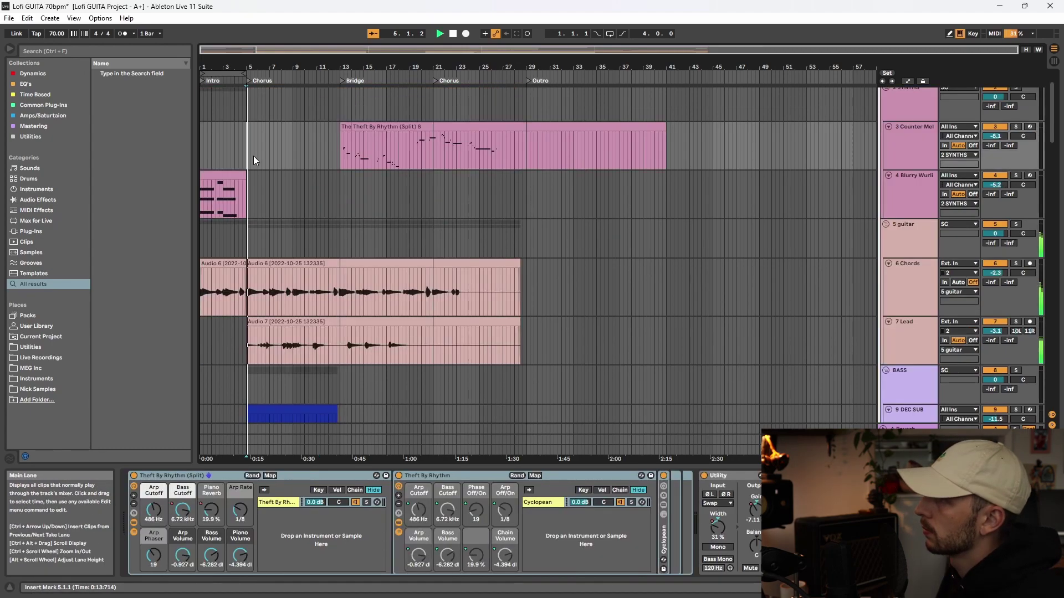
Play the first Chorus while checking the Blurry Wurli, guitar Chords and DEC SUB tracks
left_click(896, 175)
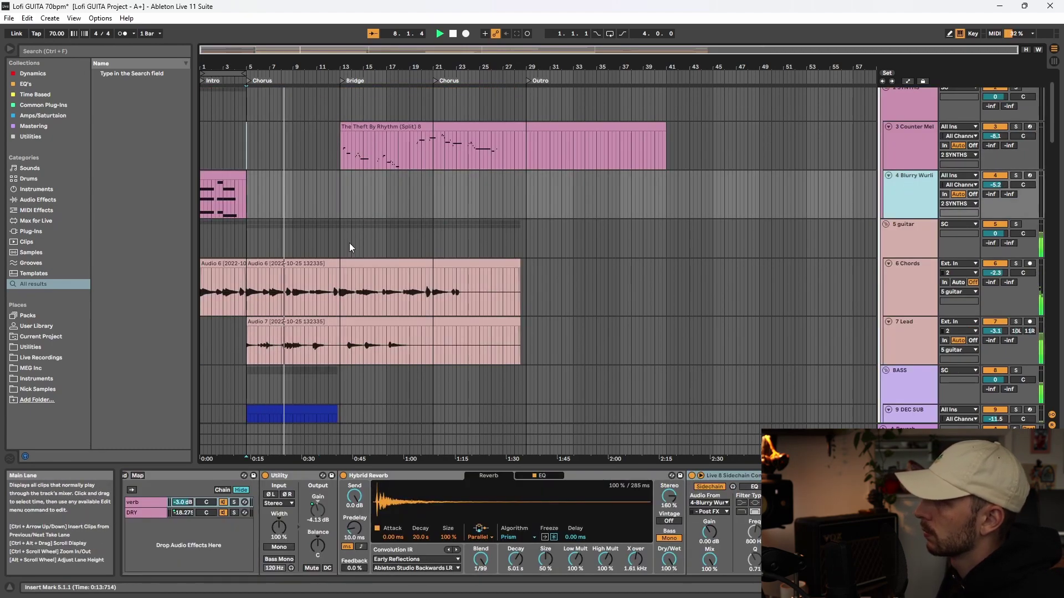
left_click(346, 289)
scroll(343, 397, "down", 3)
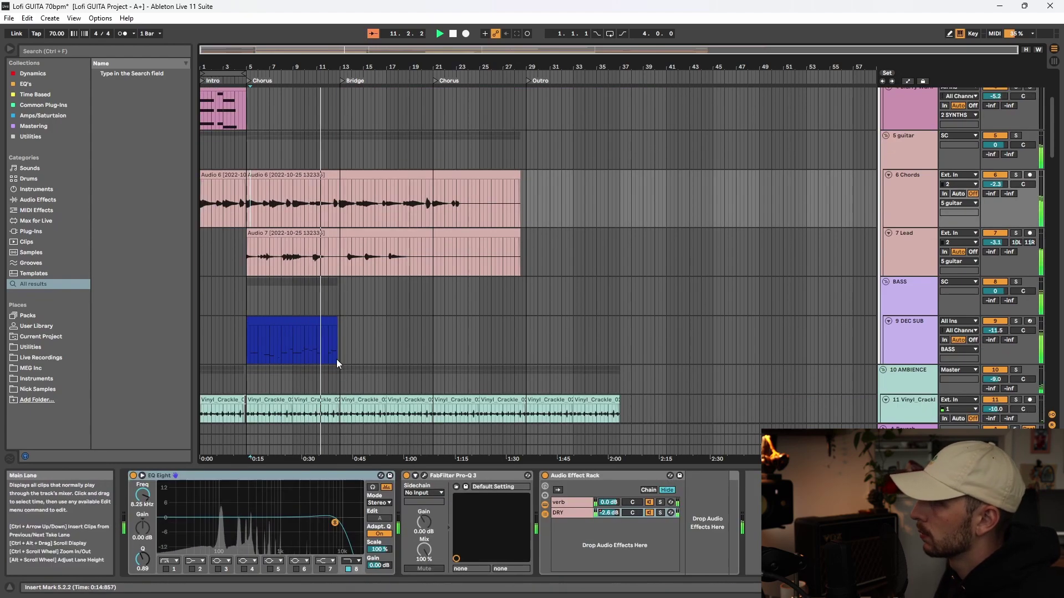
left_click(364, 345)
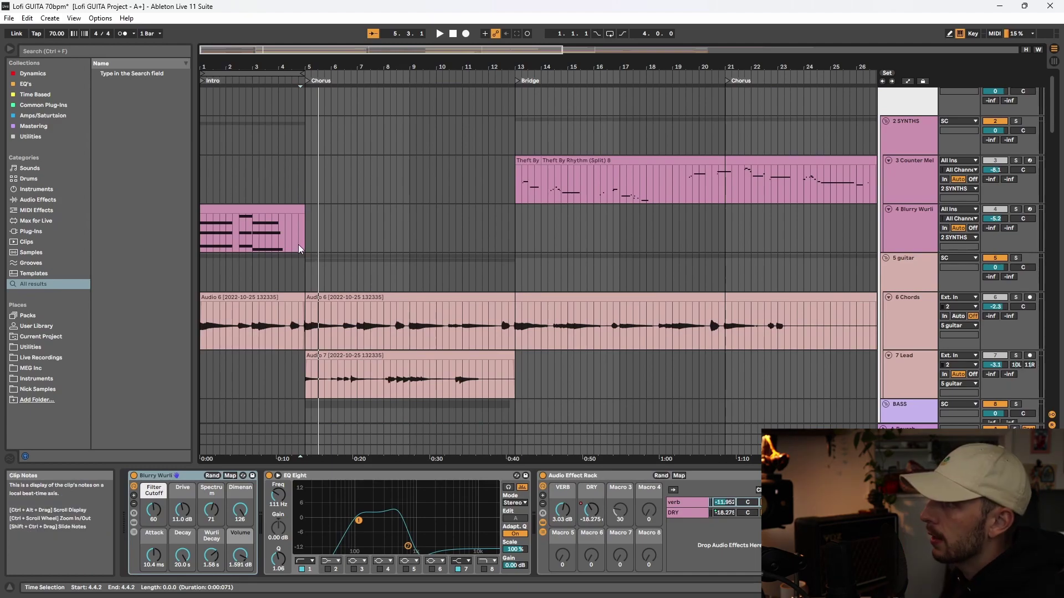
Repeat the Blurry Wurli chord clip from the first Chorus through the Bridge and second Chorus to bar 37 in the Outro
left_click(305, 237)
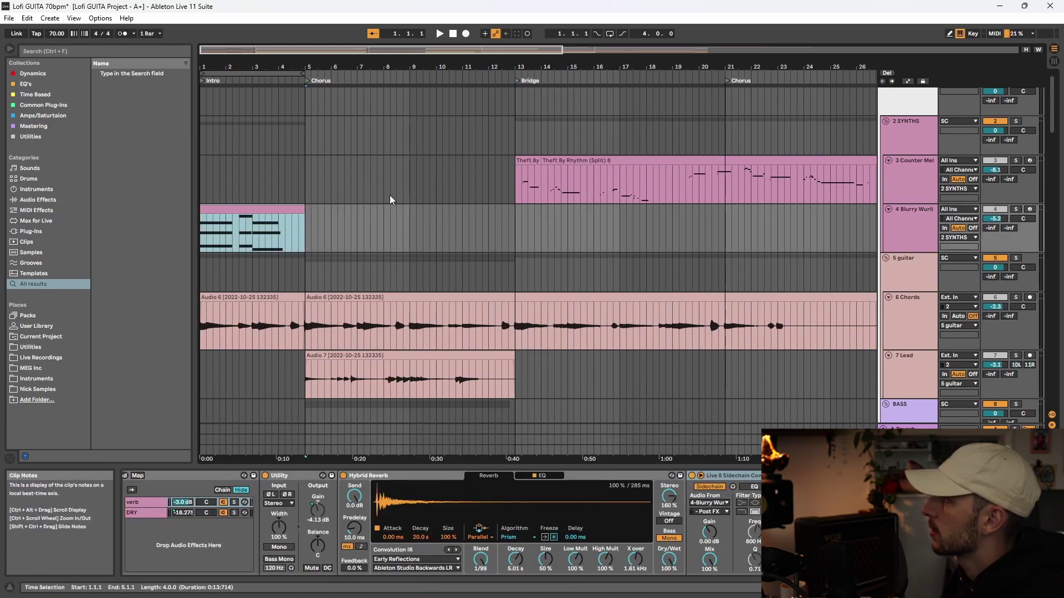
left_click_drag(312, 219, 280, 231)
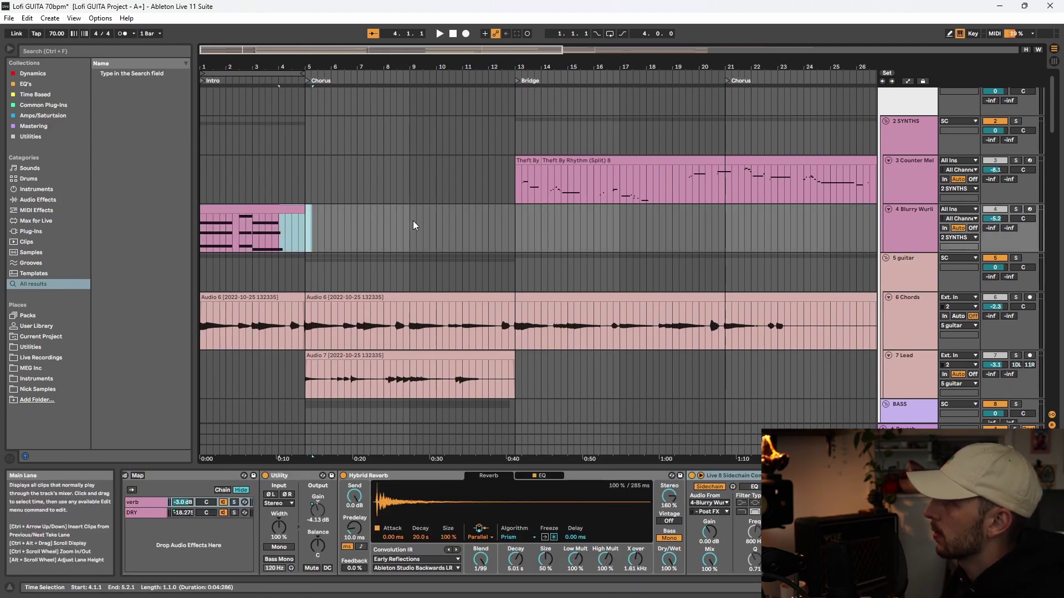
left_click_drag(423, 225, 510, 231)
left_click(304, 227, "shift")
left_click(305, 228)
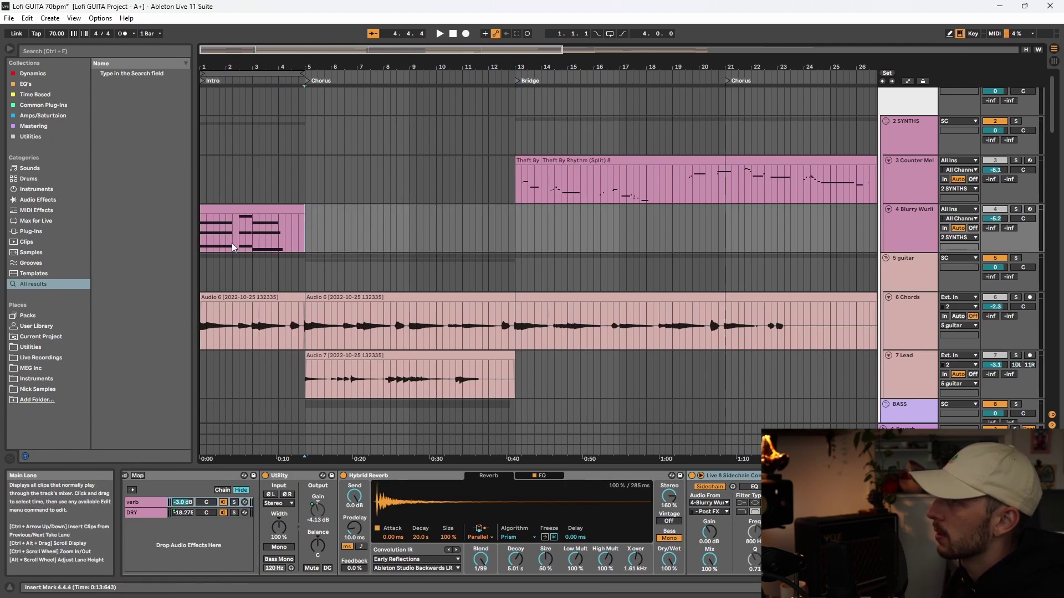
scroll(489, 247, "down", 10)
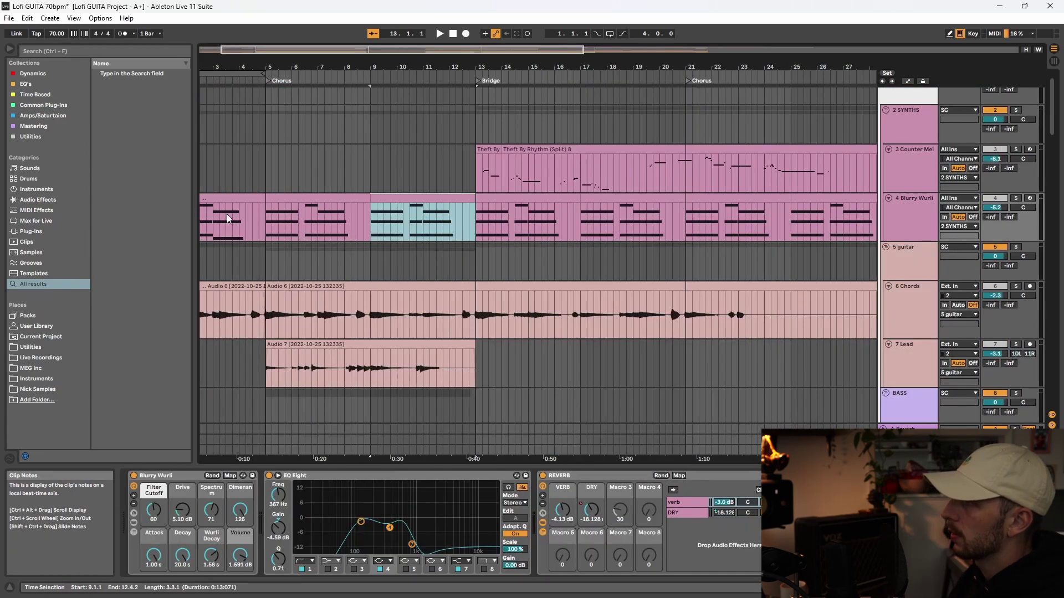
scroll(227, 214, "down", 5)
left_click_drag(243, 216, 674, 226)
left_click(674, 227)
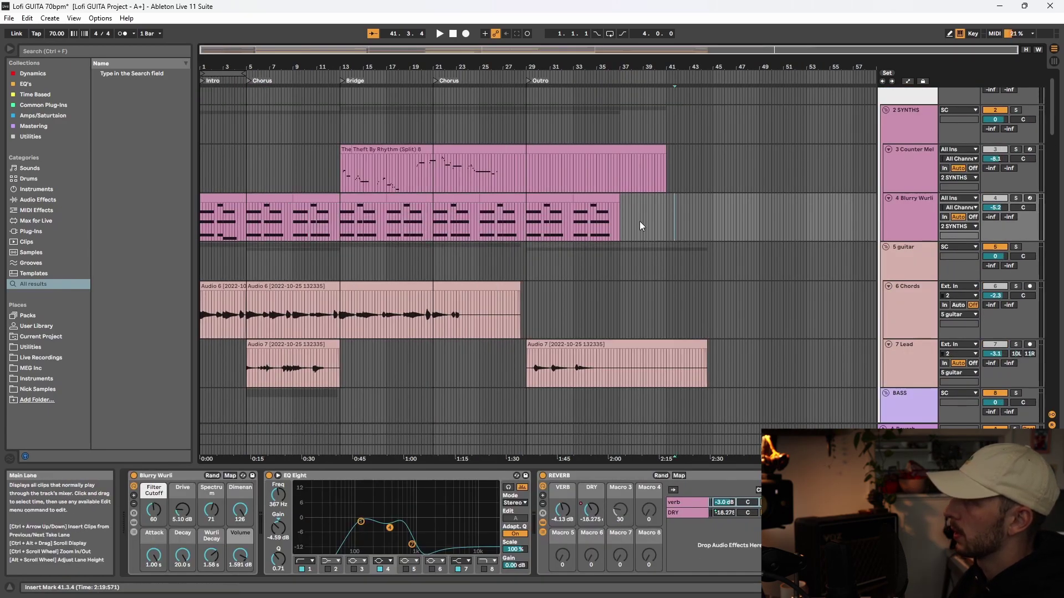
Review the first Chorus layers from the Blurry Wurli and guitars through bass and ambience down to the riser and percussion tracks
scroll(494, 229, "down", 4)
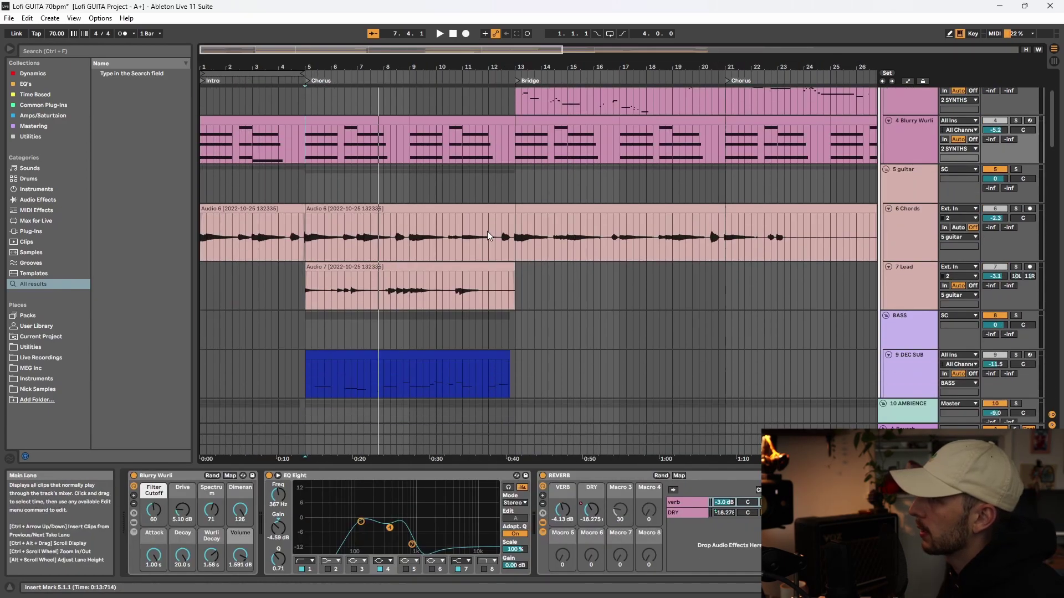
scroll(489, 243, "down", 3)
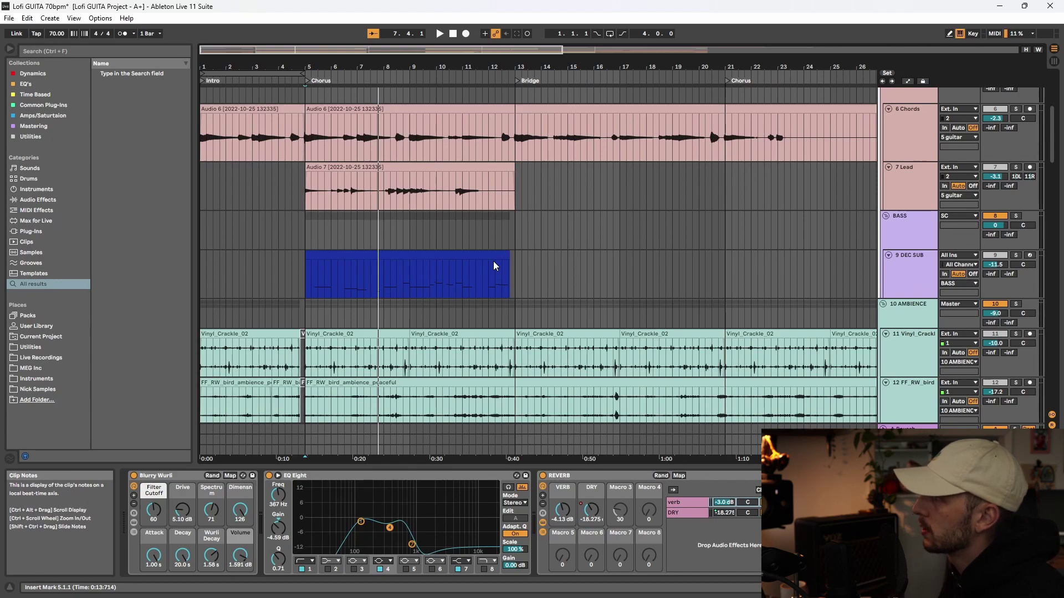
scroll(553, 167, "up", 2)
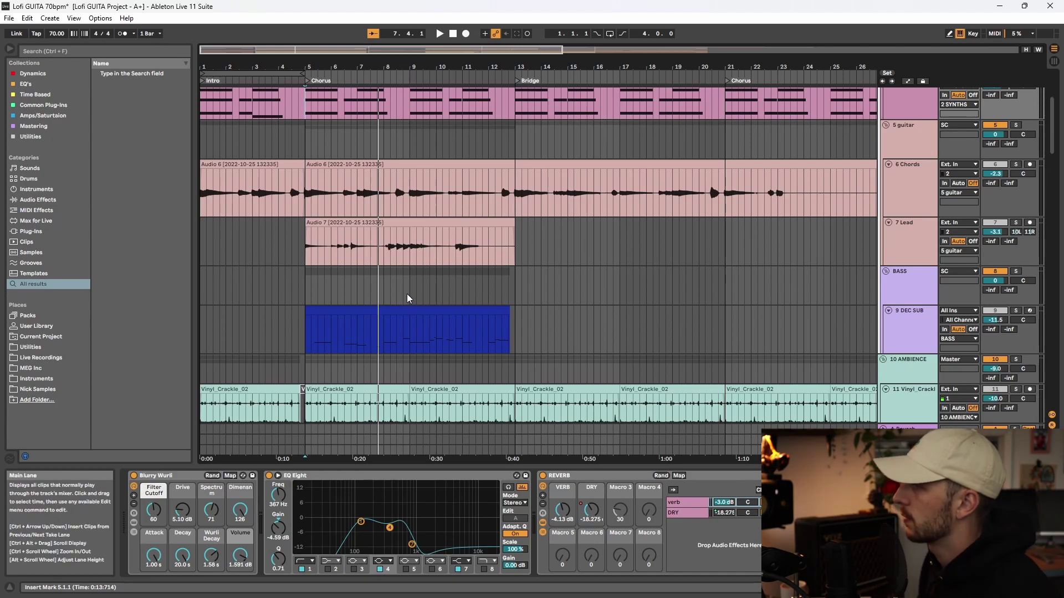
scroll(468, 282, "down", 3)
scroll(493, 309, "down", 5)
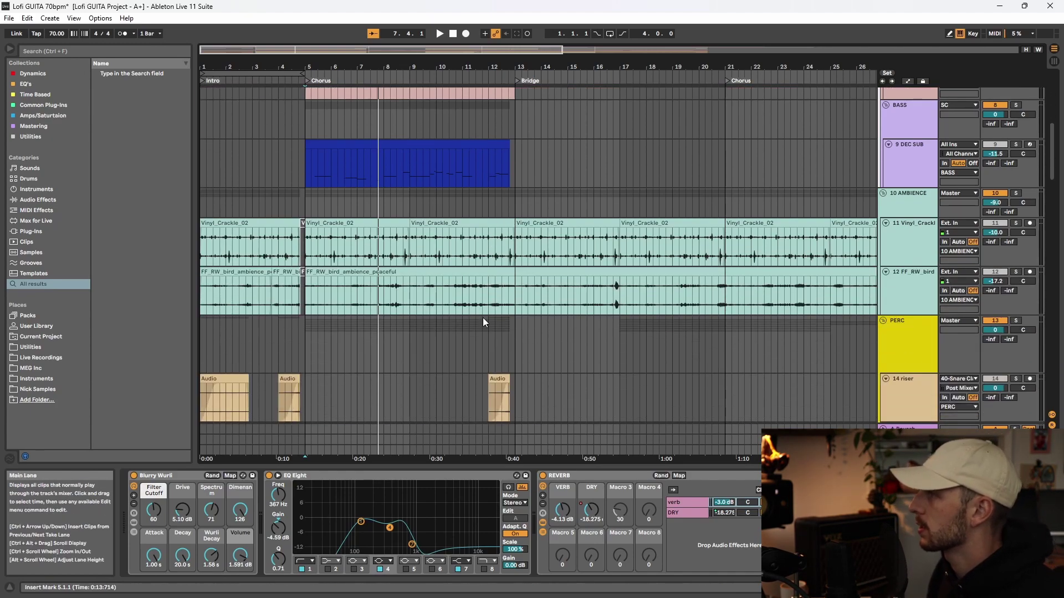
scroll(487, 355, "up", 3)
scroll(482, 399, "down", 4)
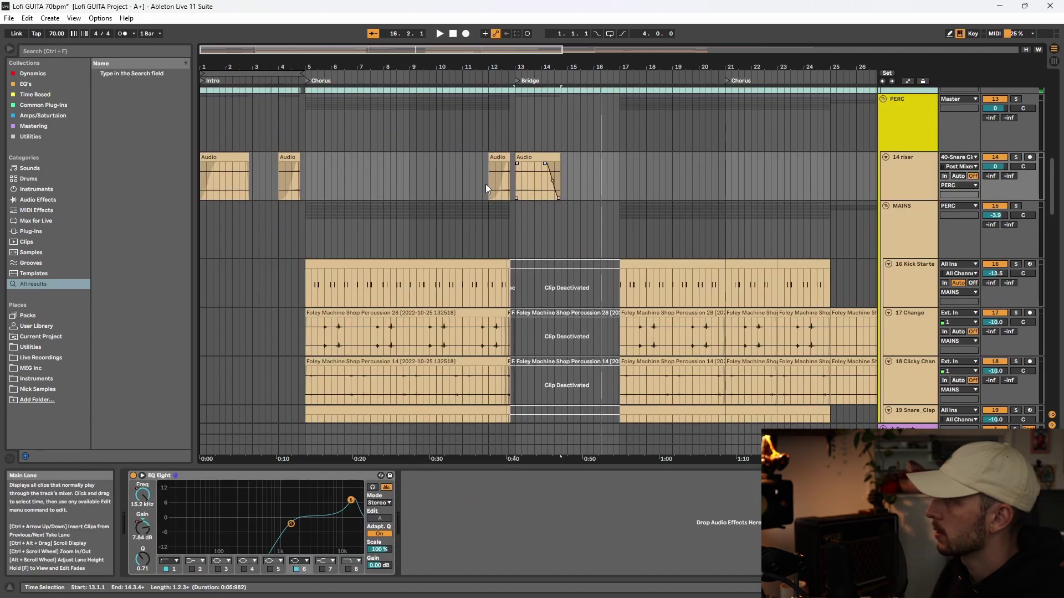
Play the riser's transition from the end of the first Chorus into the Bridge
scroll(486, 189, "up", 3)
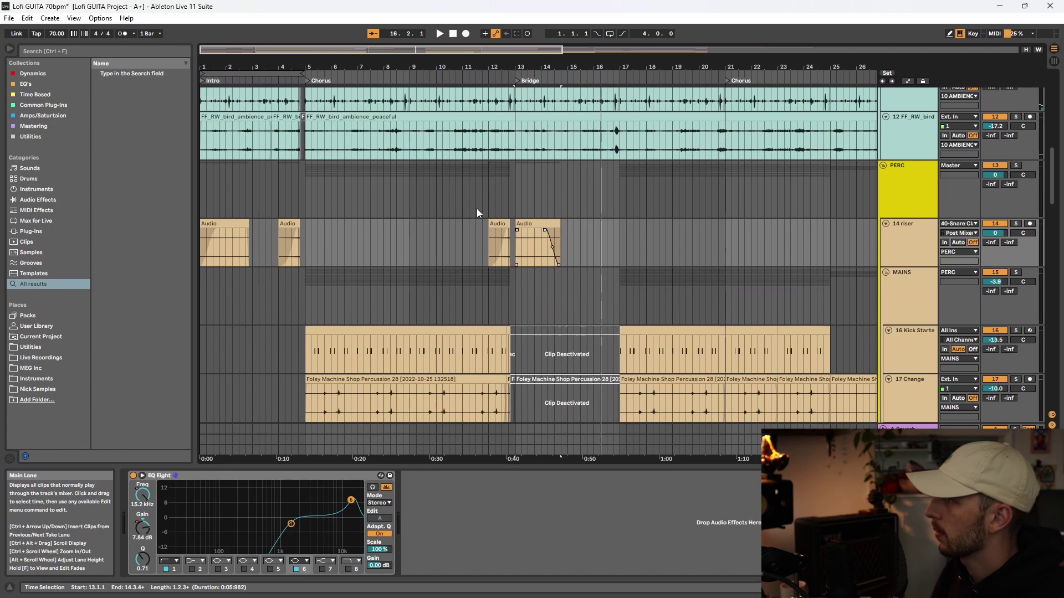
left_click(489, 237)
key("space")
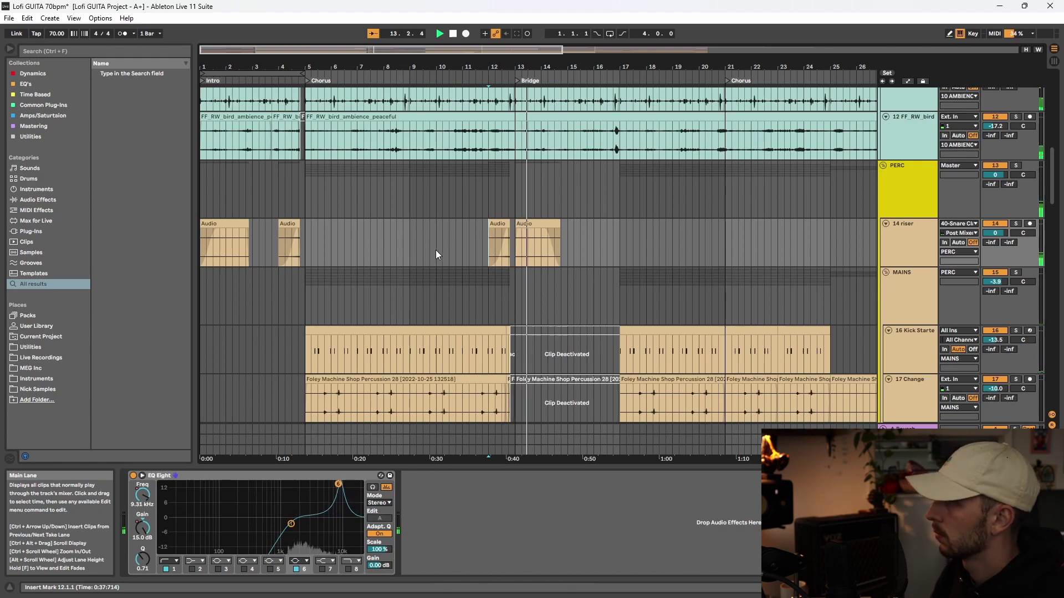
mouse_move(502, 247)
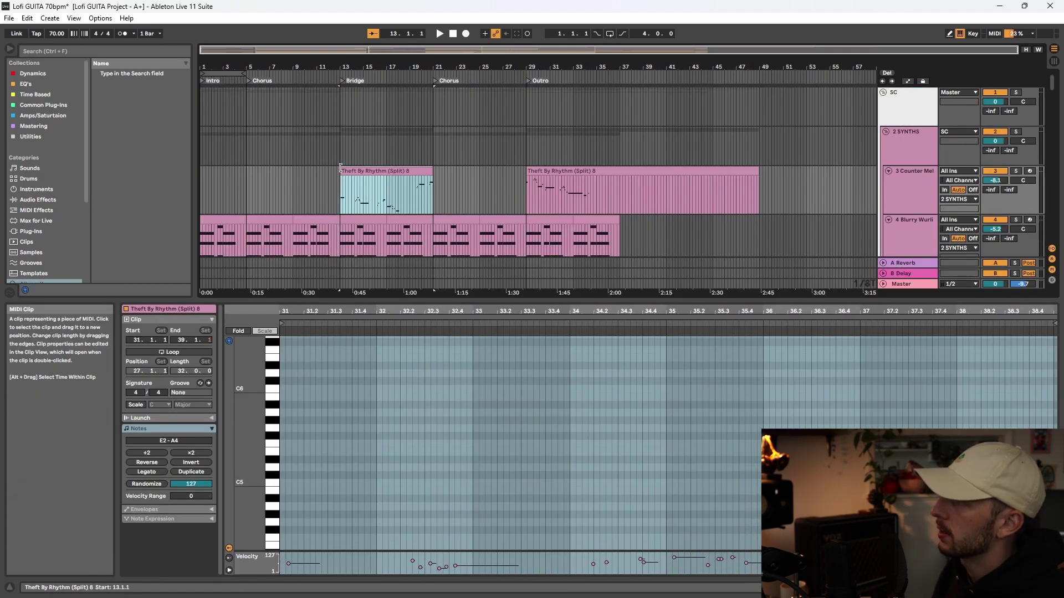
Try extending the Bridge's Counter Mel clip back to bar 1, and return its start to bar 13
left_click_drag(338, 171, 176, 174)
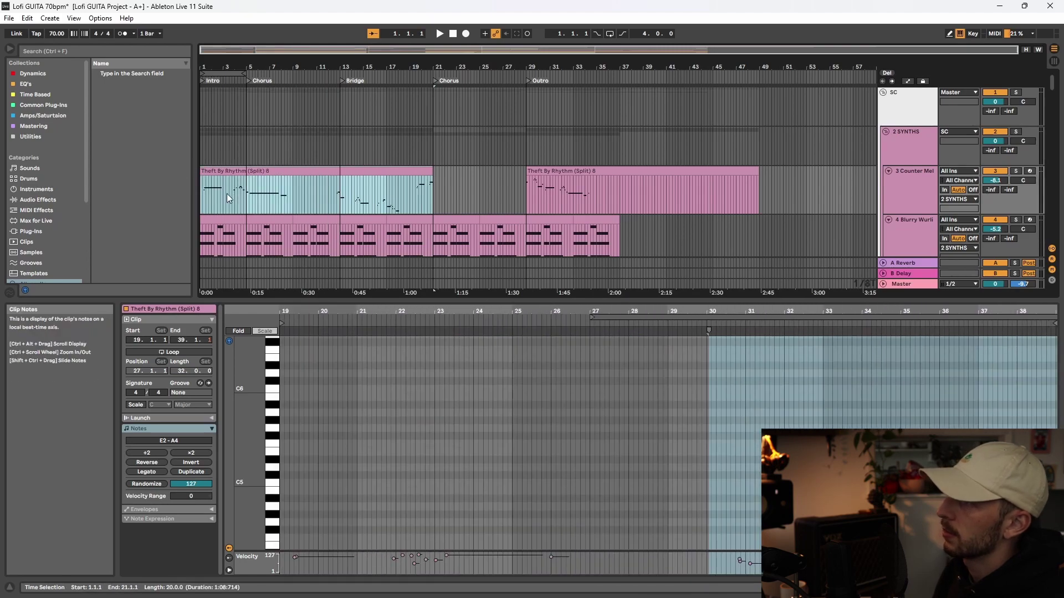
left_click_drag(201, 171, 341, 161)
scroll(381, 181, "down", 3)
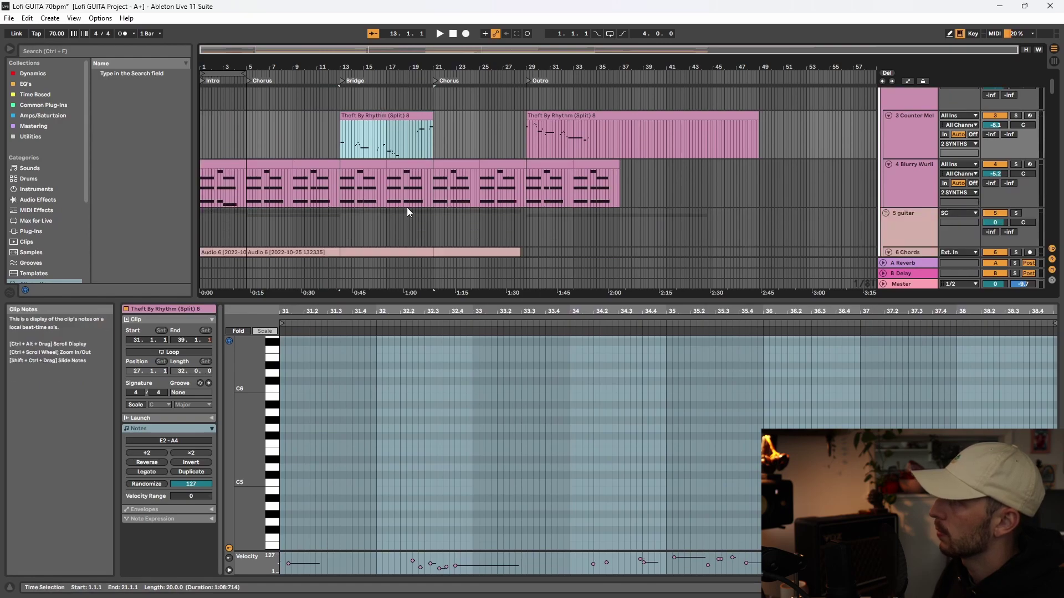
Review the Bridge's percussion and melodic layers, and play from the end of the first Chorus through the Bridge's opening bars
scroll(366, 144, "up", 1)
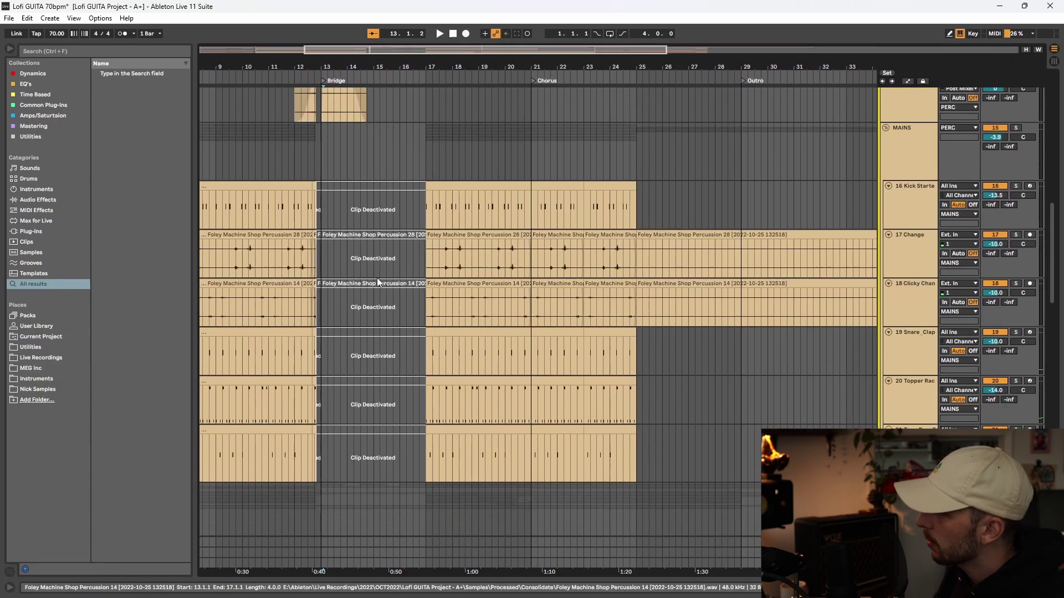
scroll(371, 274, "down", 2)
scroll(388, 305, "up", 3)
scroll(360, 332, "up", 10)
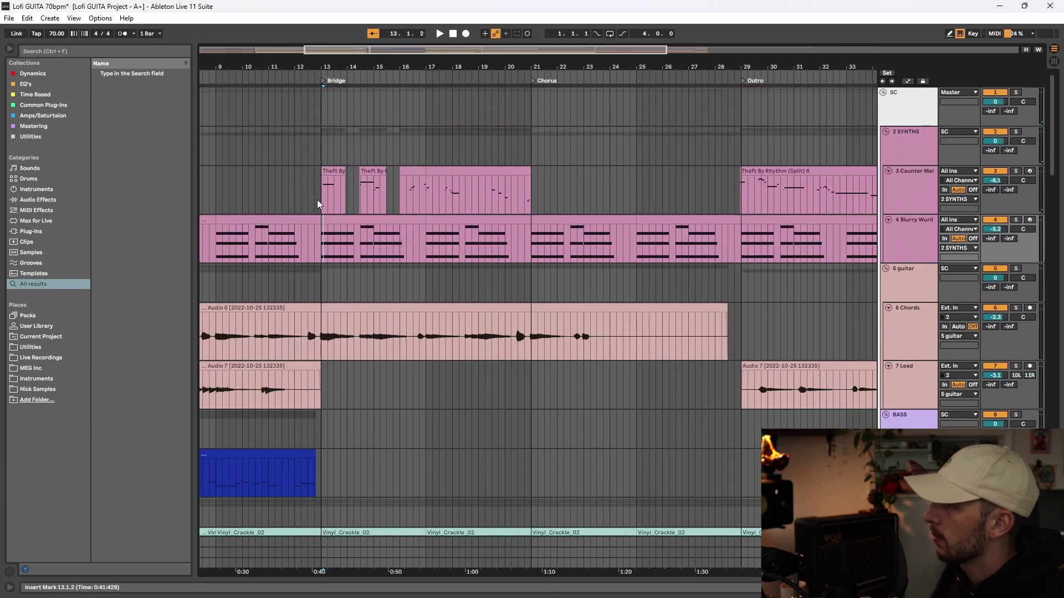
left_click(322, 198, "shift")
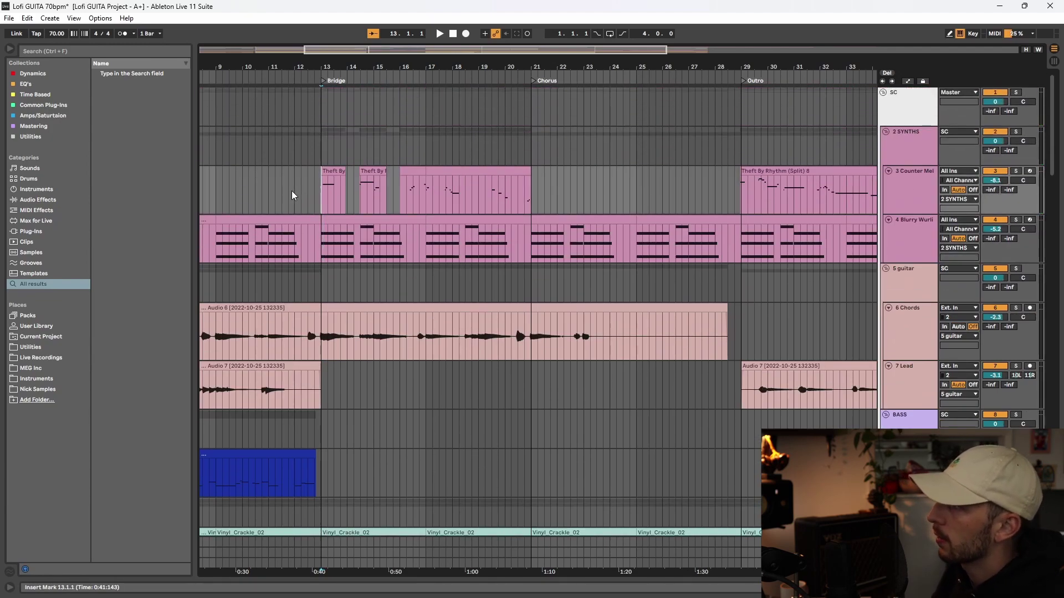
key("space")
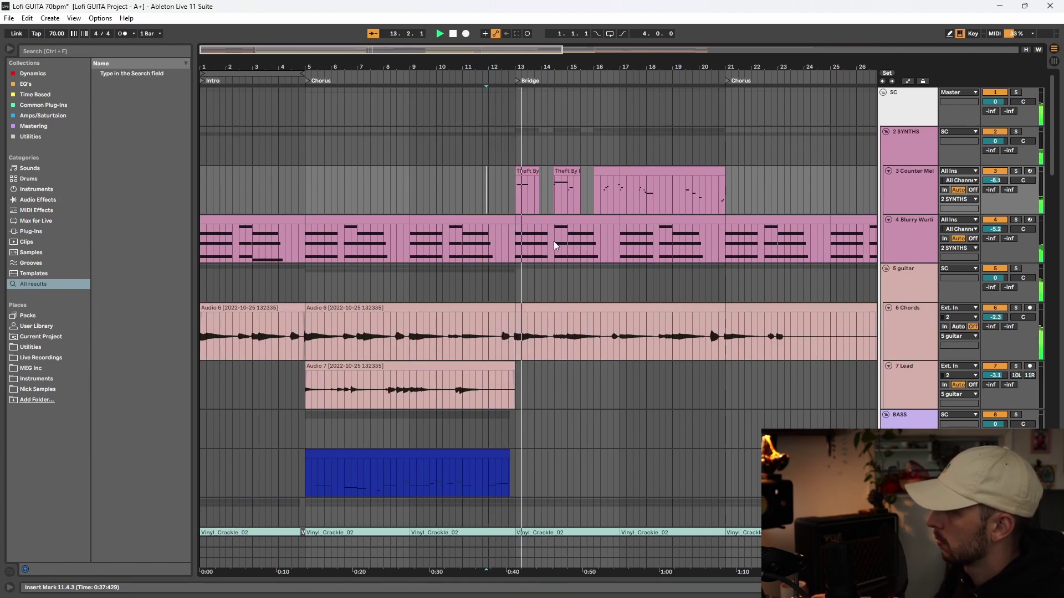
scroll(528, 257, "down", 1)
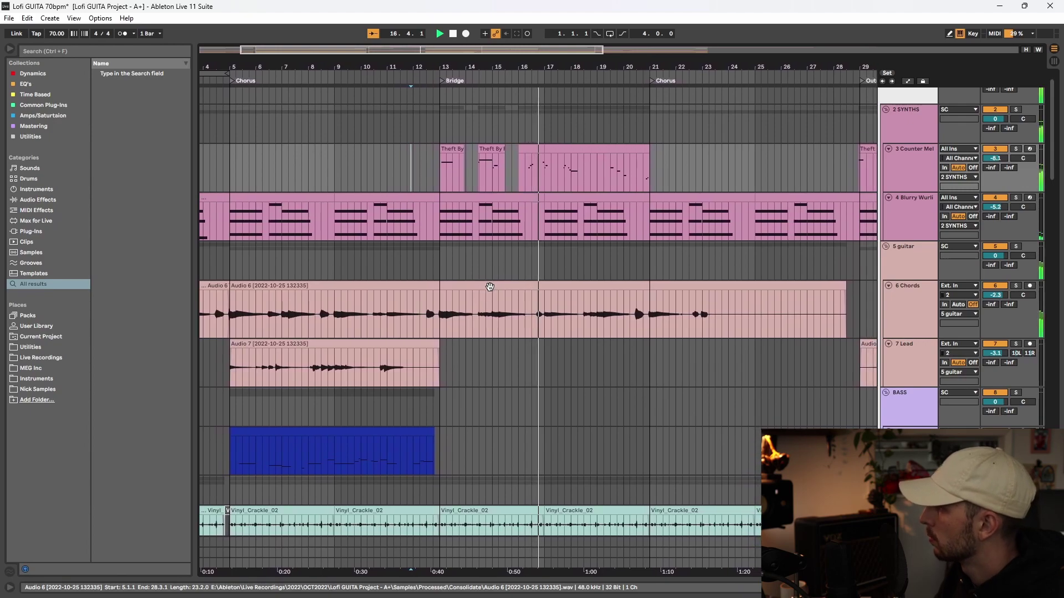
key("space")
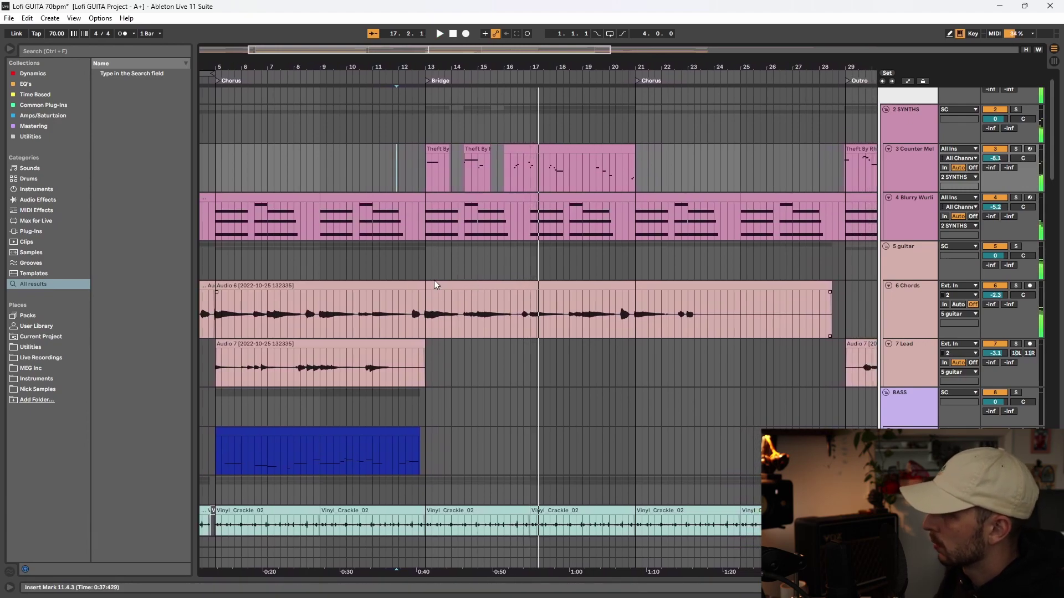
Delete the kick, foley, snare, topper and tom percussion clips across the Bridge from bar 13 to bar 21
left_click_drag(425, 381, 419, 268)
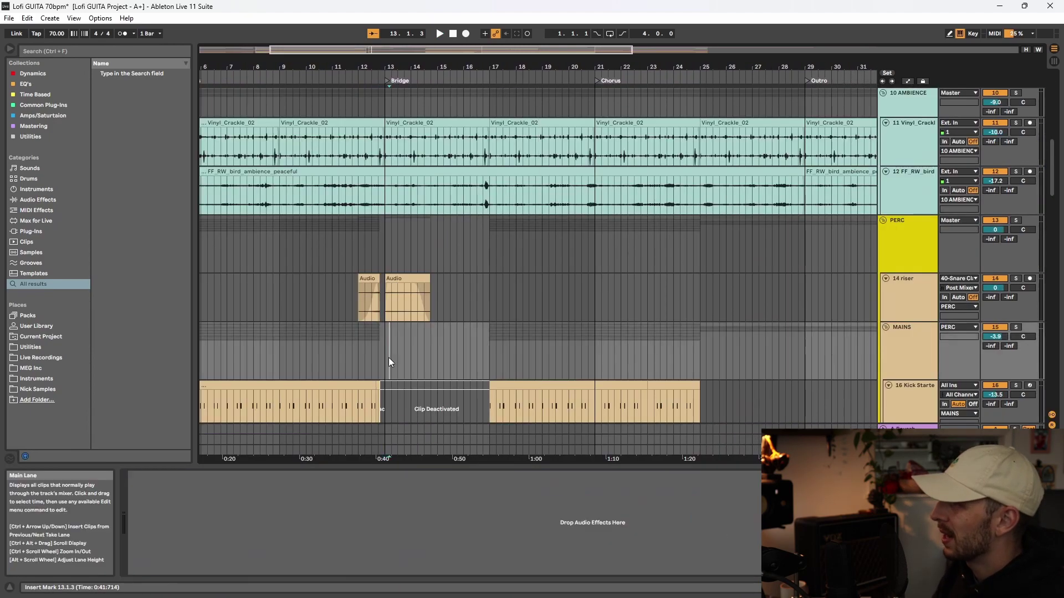
scroll(443, 343, "down", 2)
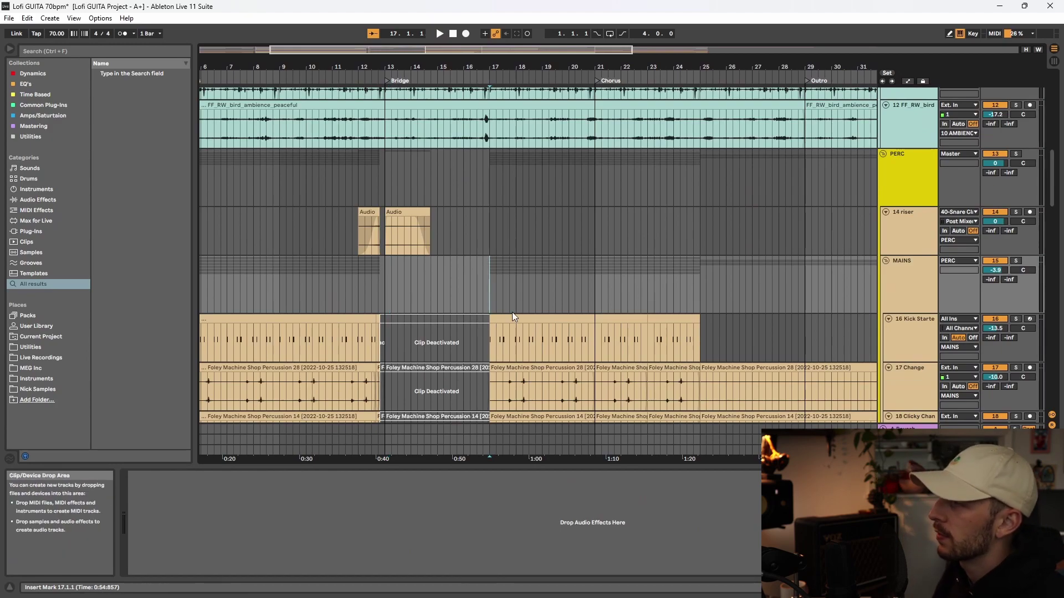
scroll(510, 321, "down", 2)
scroll(556, 308, "down", 3)
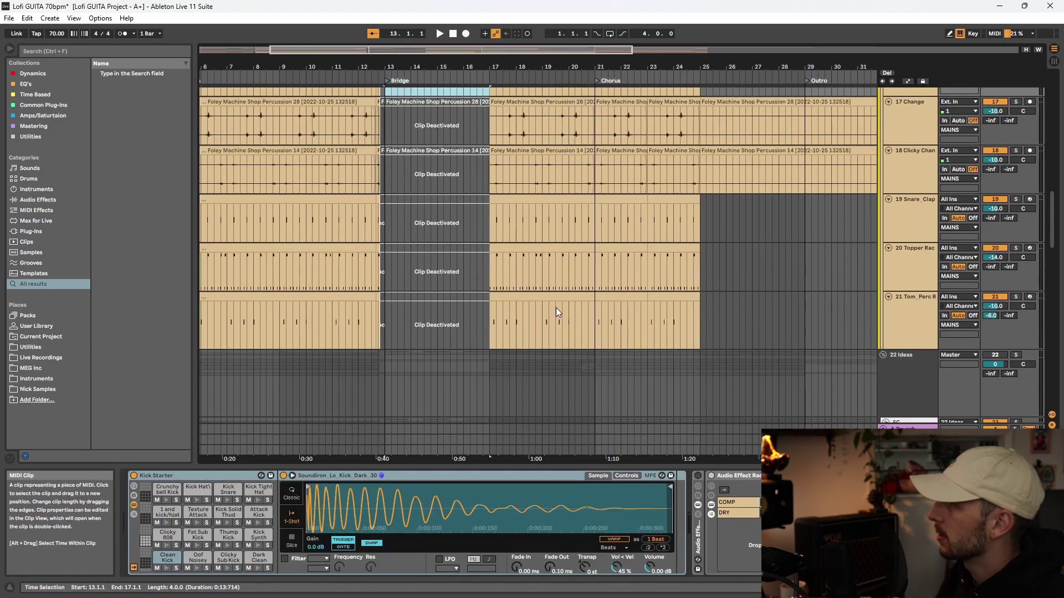
left_click(568, 298, "shift")
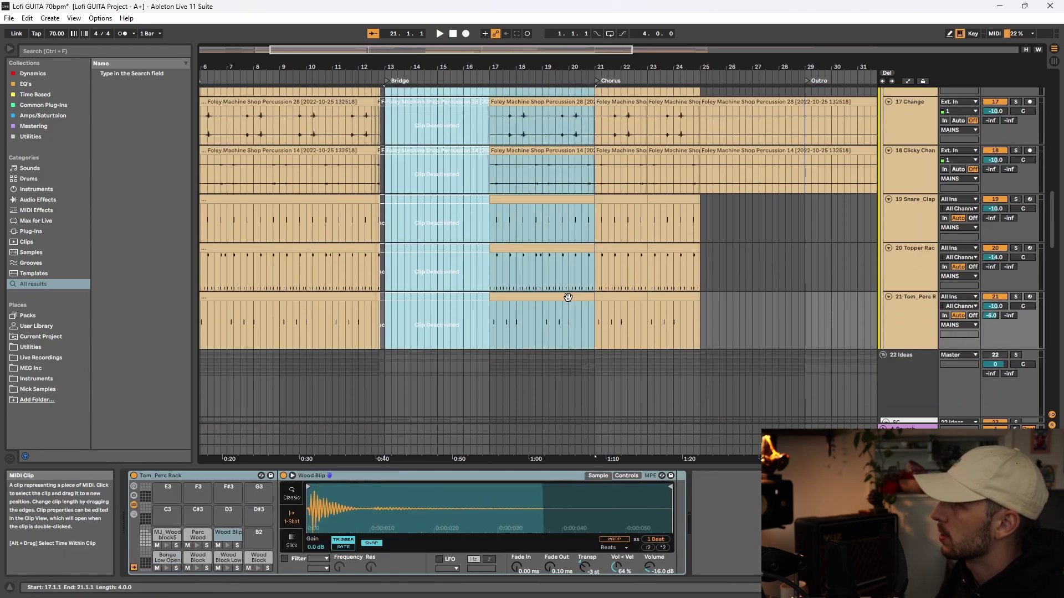
key("Delete")
scroll(526, 310, "up", 5)
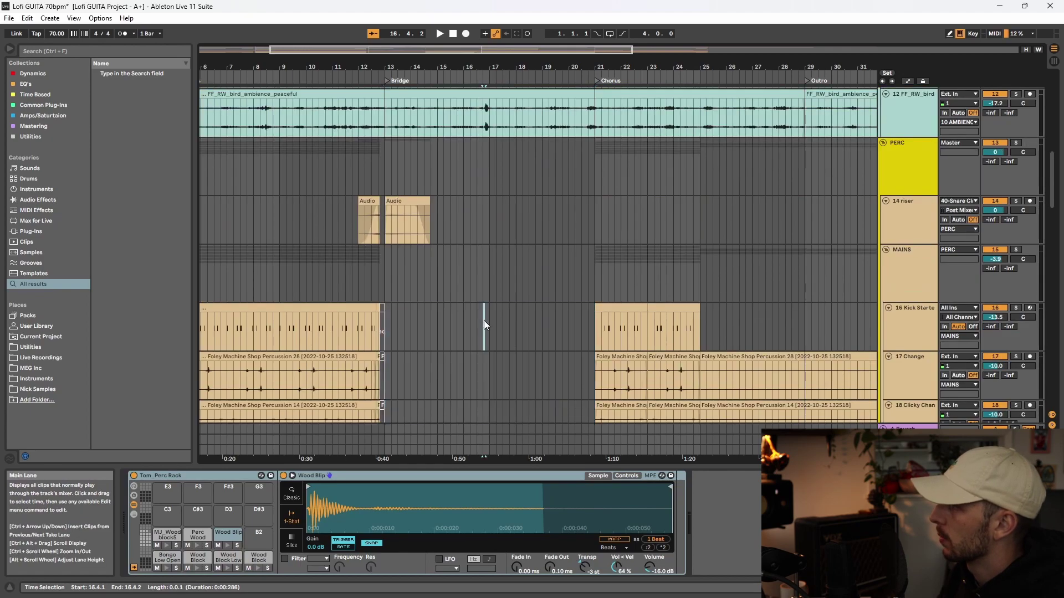
left_click(491, 334)
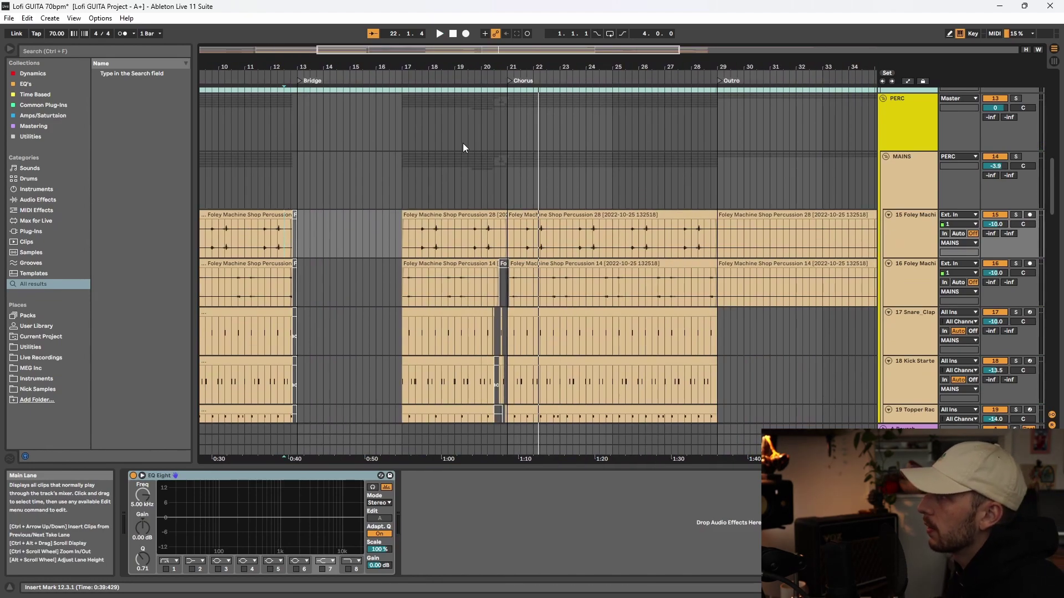
Copy the guitar Chords clip and the first Chorus's Lead clip to the second Chorus at bar 21
scroll(463, 143, "down", 5, "ctrl")
scroll(481, 179, "up", 10)
scroll(500, 225, "up", 2)
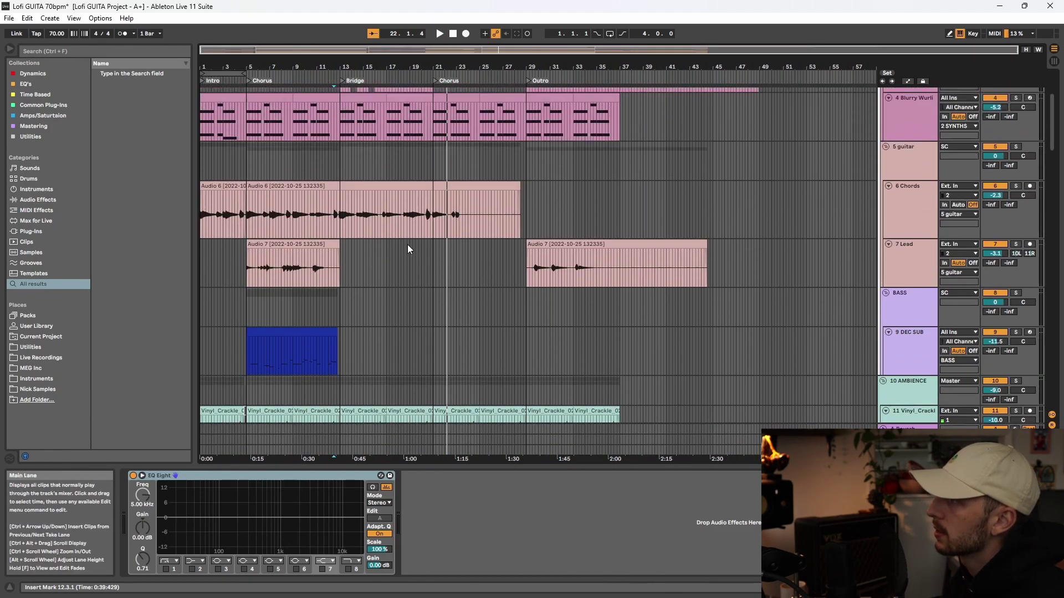
scroll(408, 249, "up", 1)
left_click_drag(408, 250, 569, 253)
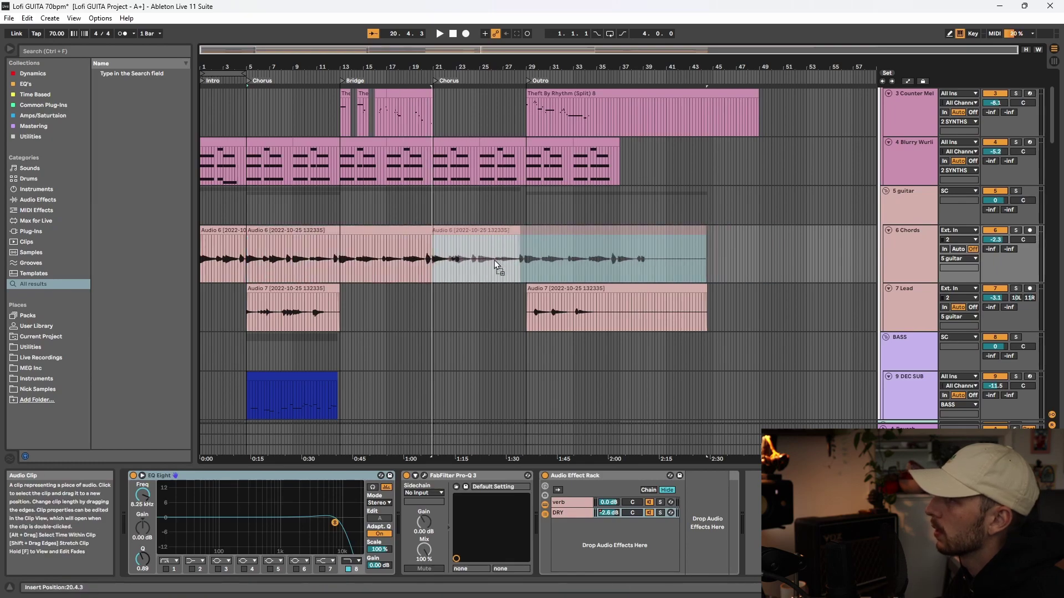
left_click_drag(304, 304, 472, 311, "ctrl")
left_click(417, 310)
scroll(474, 264, "up", 1)
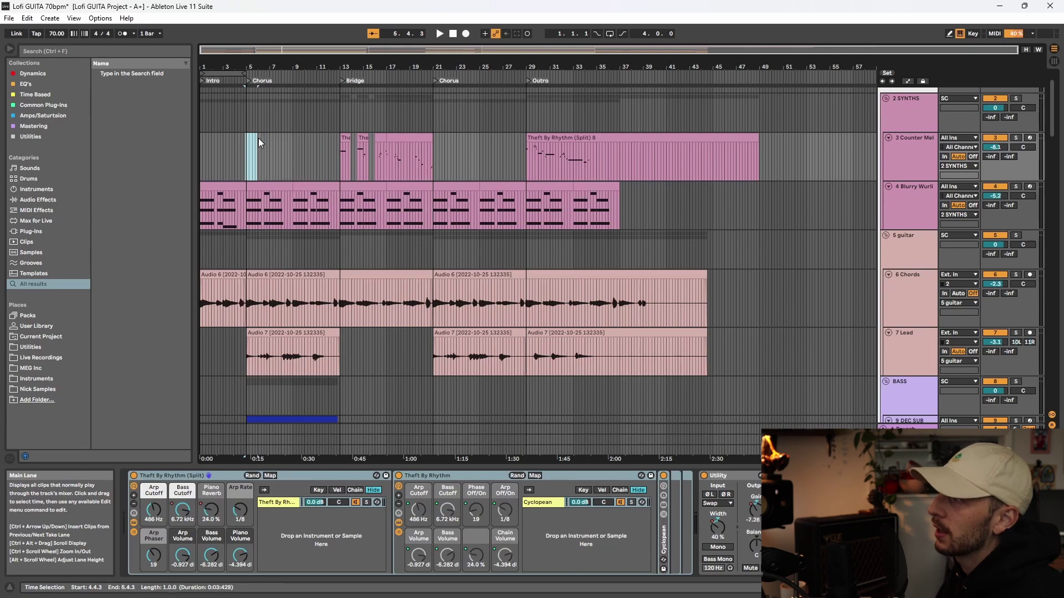
Place the insert marker on the Counter Mel track at bar 21, where the second Chorus starts
left_click(301, 148)
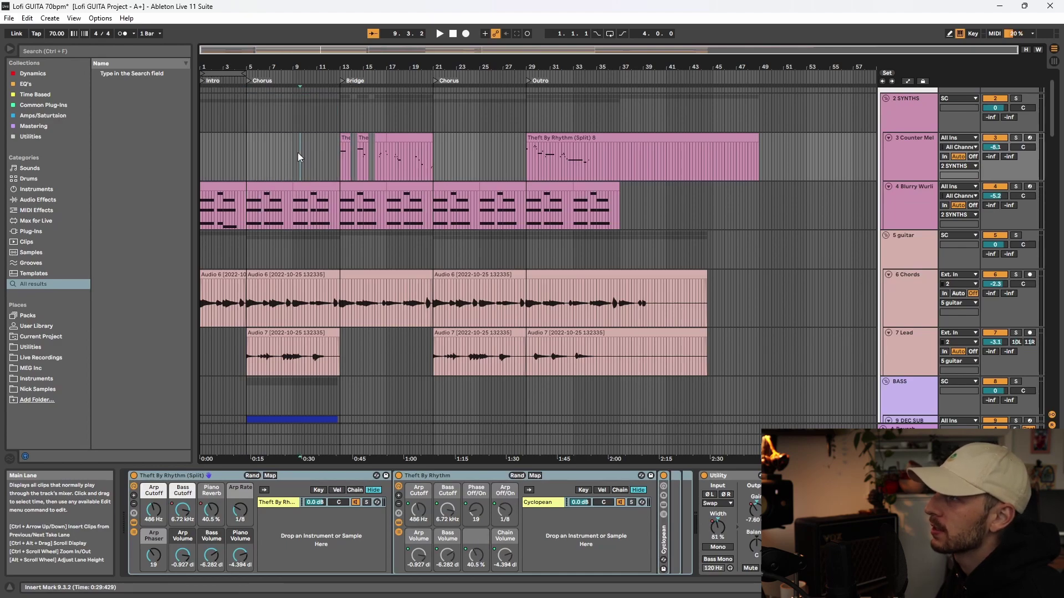
double_click(434, 161)
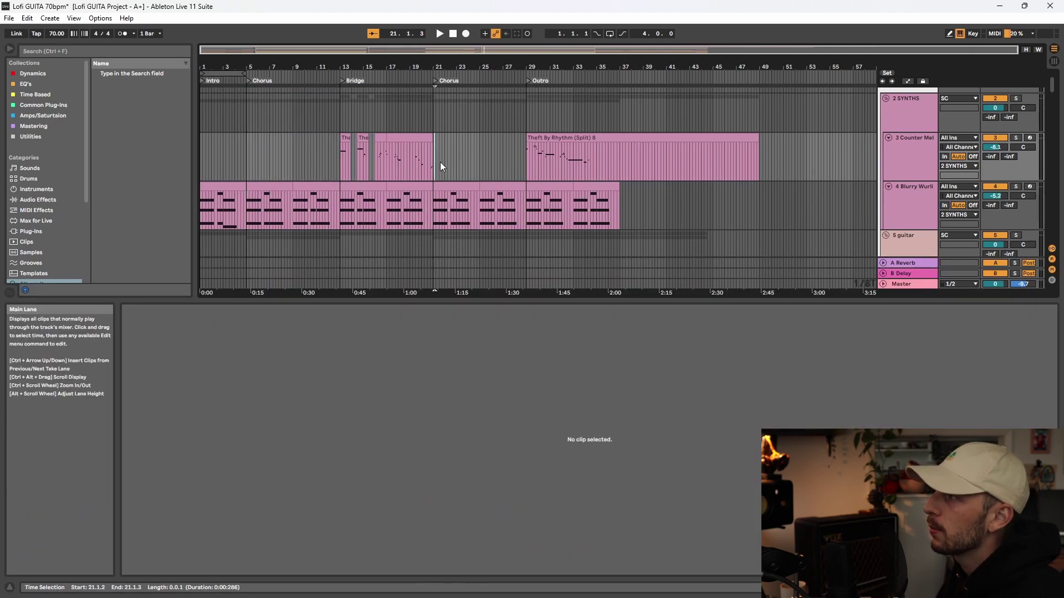
scroll(433, 161, "up", 5)
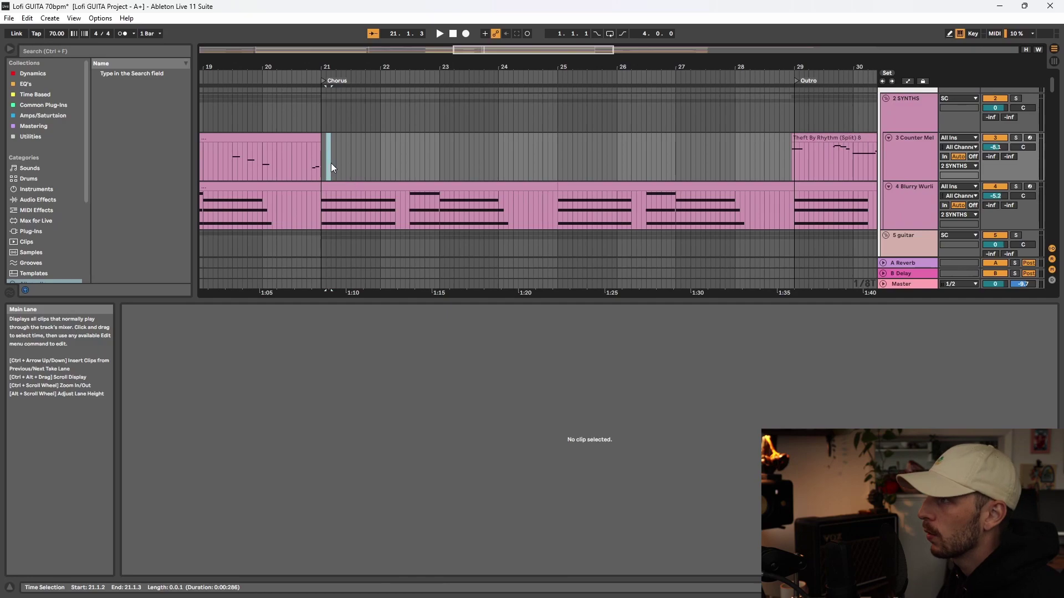
left_click(322, 165)
scroll(322, 165, "down", 6)
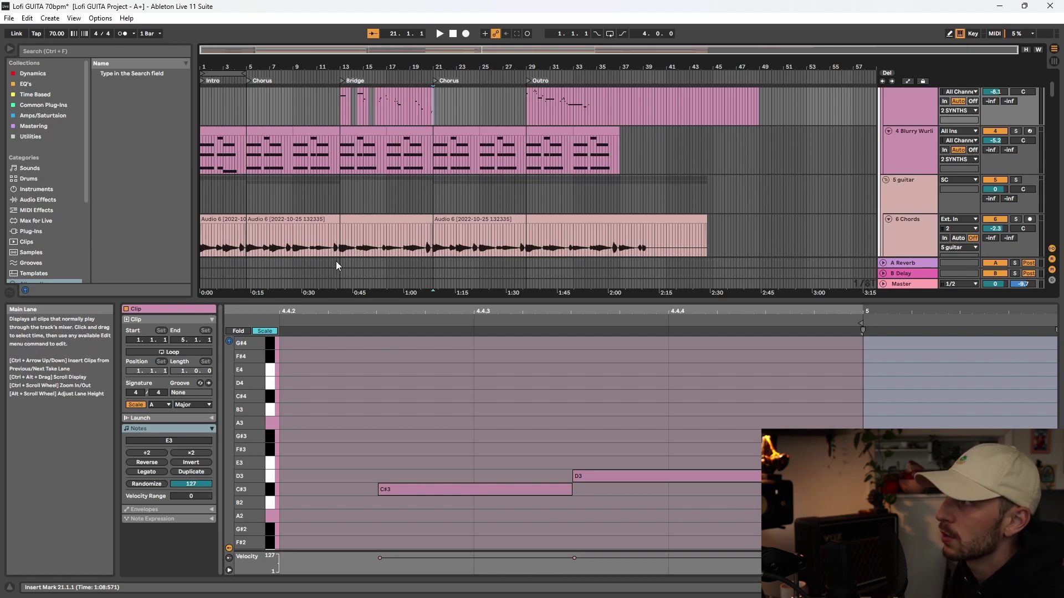
Play the second Chorus's Lead guitar clip soloed from bar 21
left_click(543, 227)
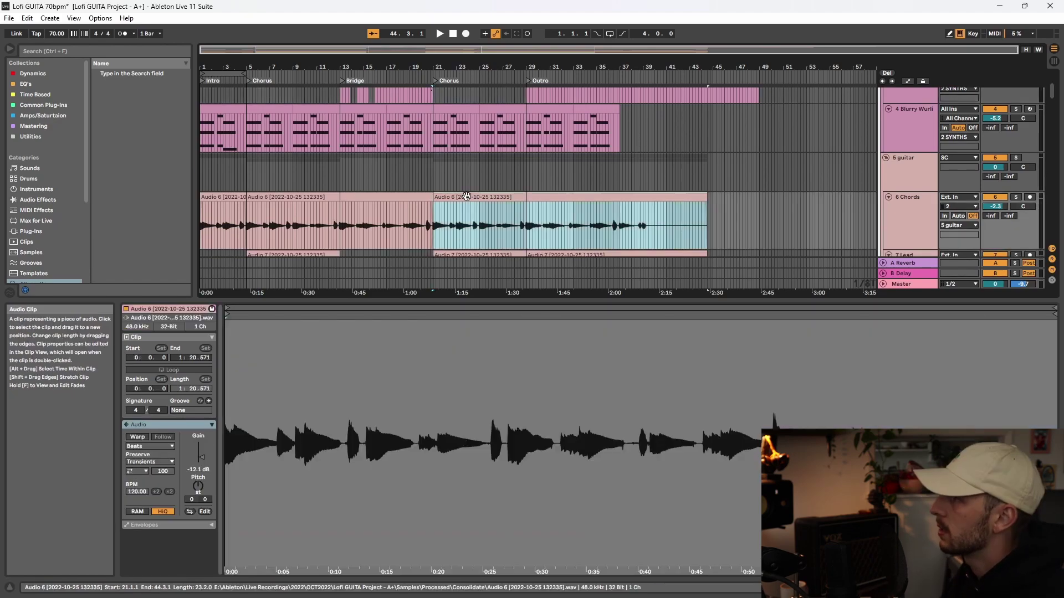
scroll(317, 181, "down", 3)
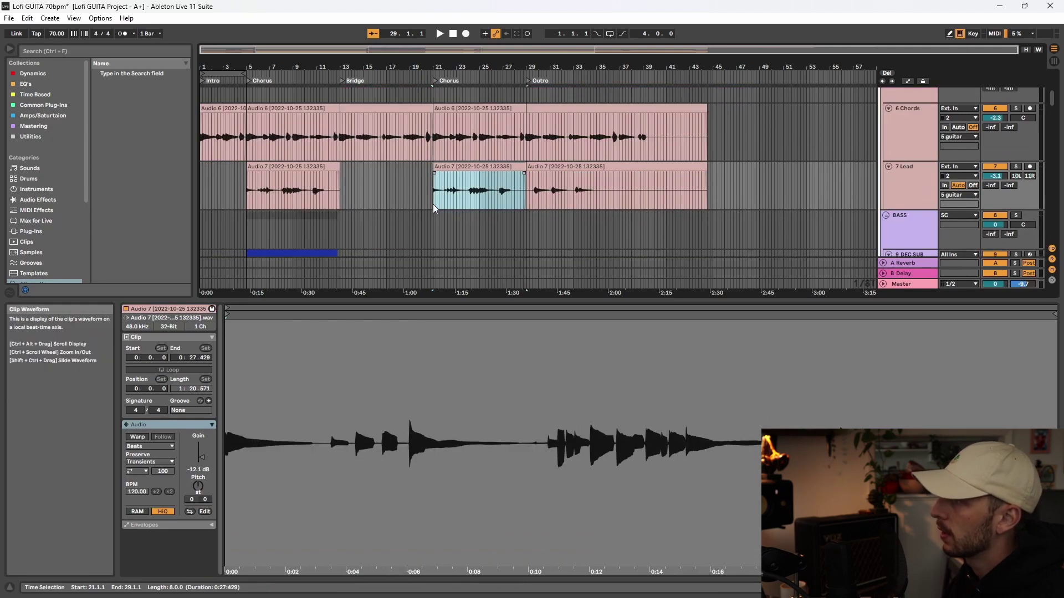
key("space")
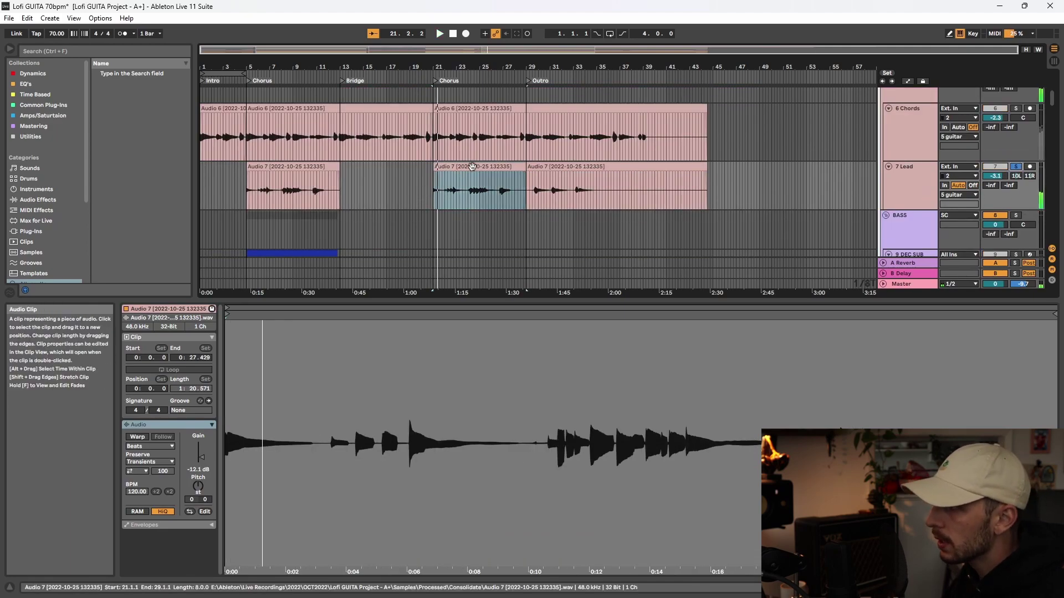
Convert the melody of the second Chorus's Lead guitar clip to a new MIDI track
right_click(472, 167)
left_click(410, 196)
right_click(472, 167)
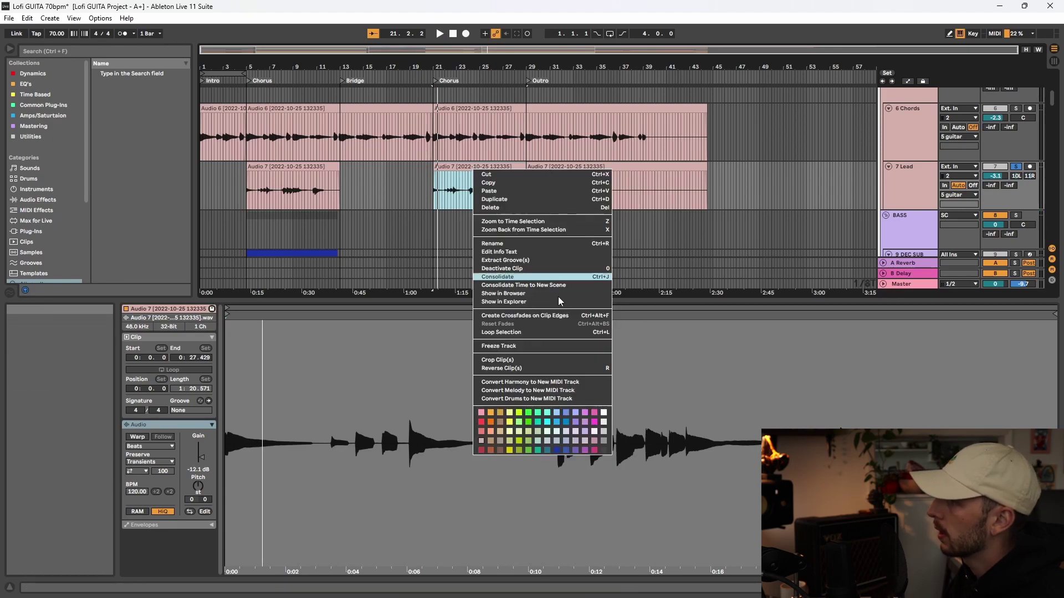
left_click(561, 390)
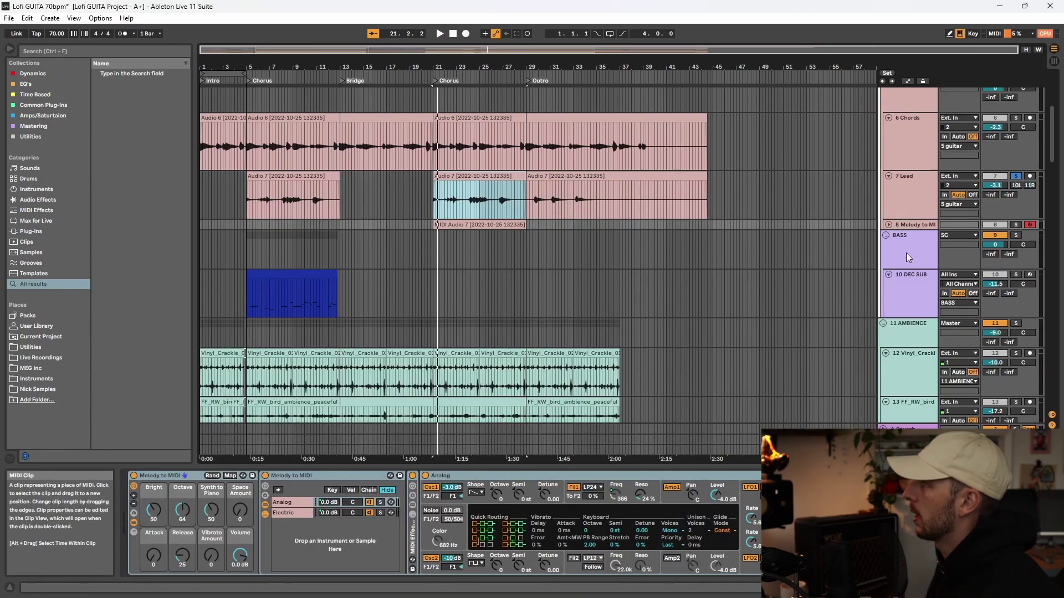
Move the converted melody clip onto the Counter Mel track at bar 21 and remove the Melody to MIDI track
left_click(889, 227)
left_click(485, 263)
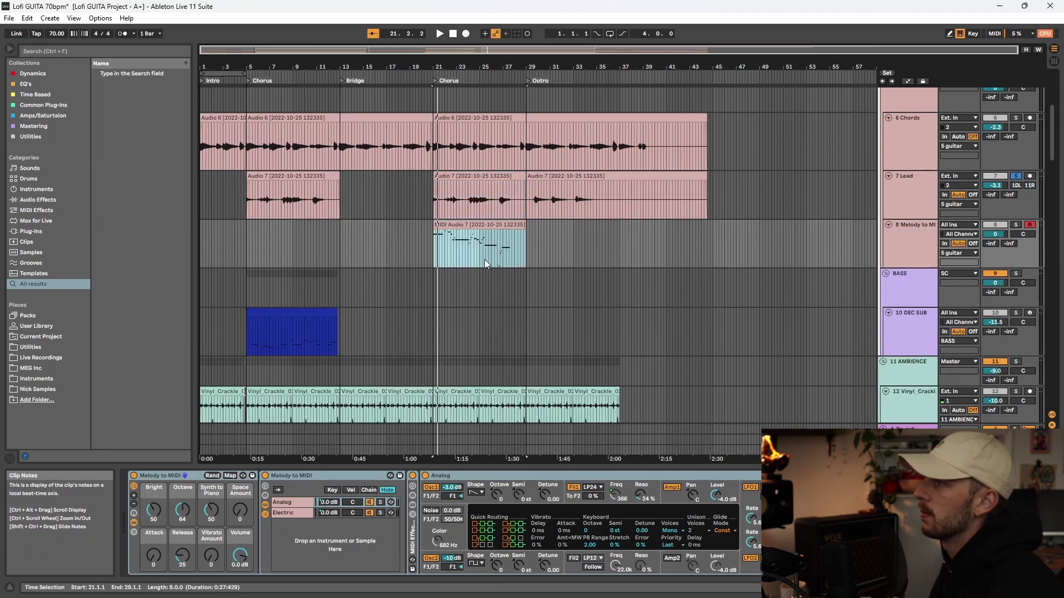
scroll(484, 246, "up", 5)
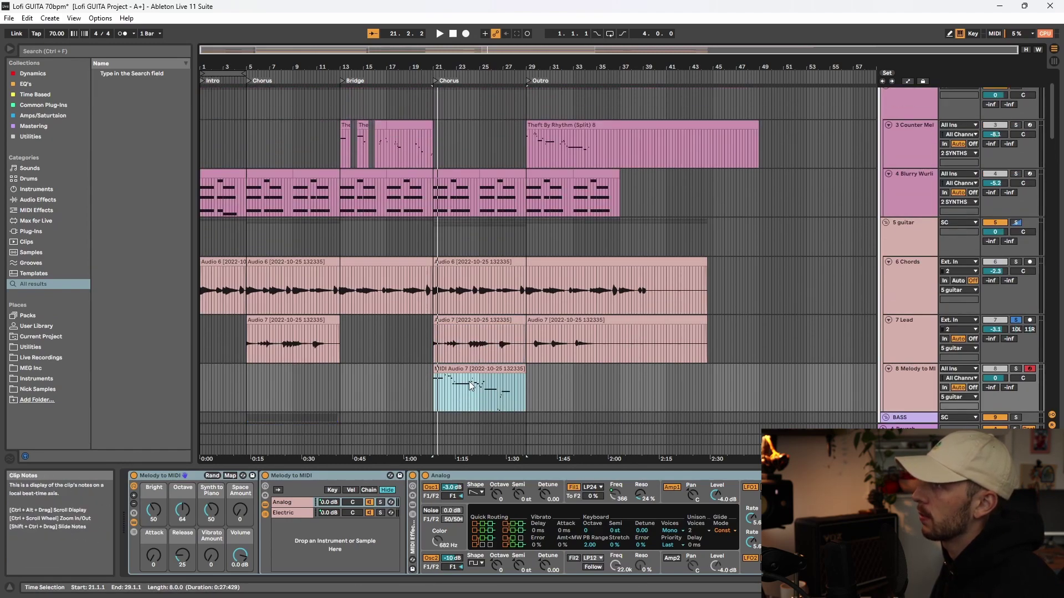
left_click_drag(480, 383, 483, 138)
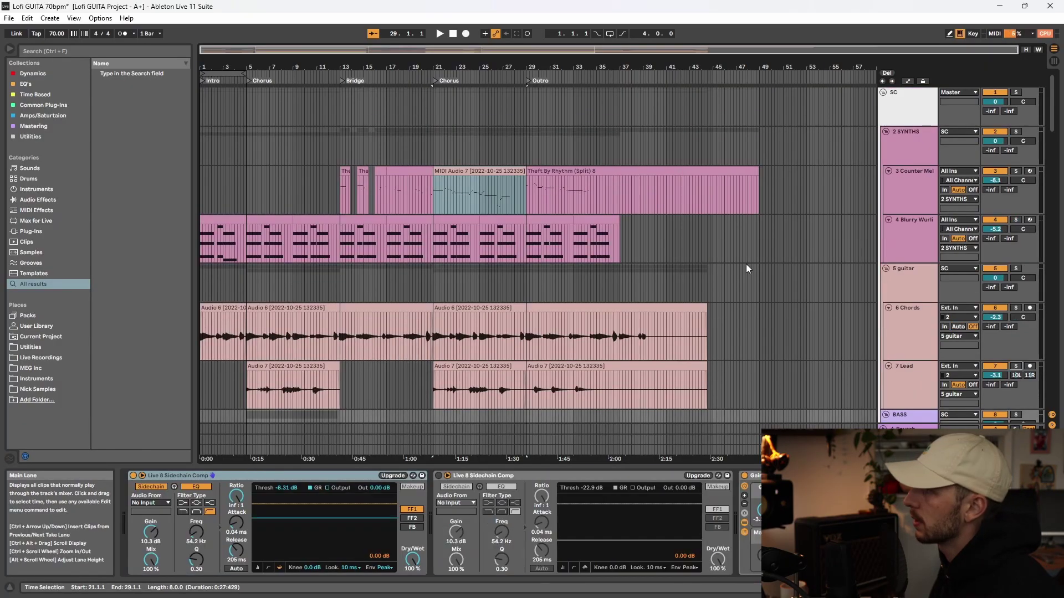
Solo the Counter Mel track and play the converted melody from the start of the second Chorus
left_click(1016, 171)
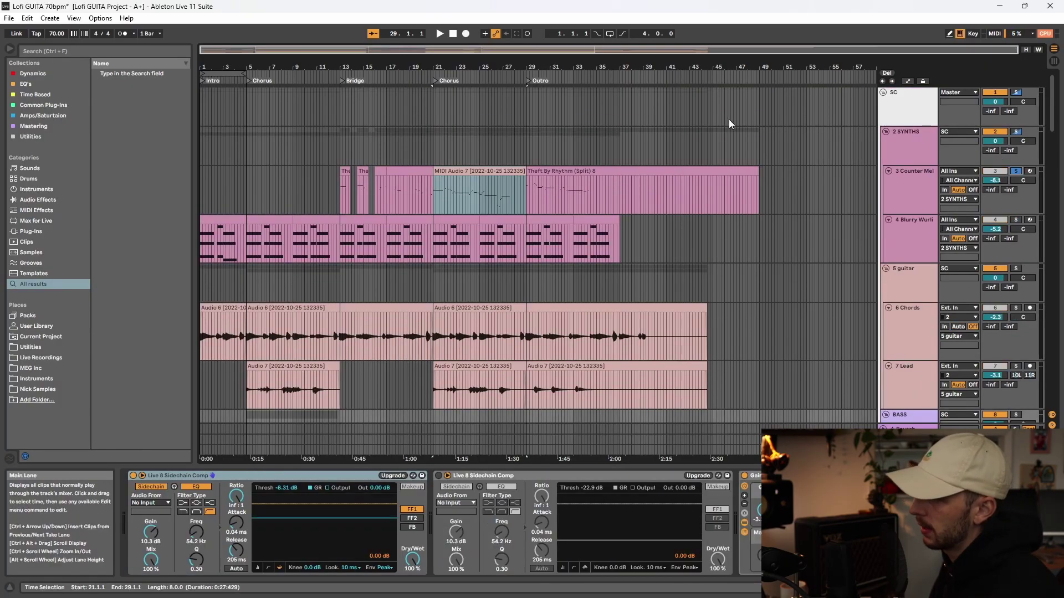
left_click(433, 191)
key("space")
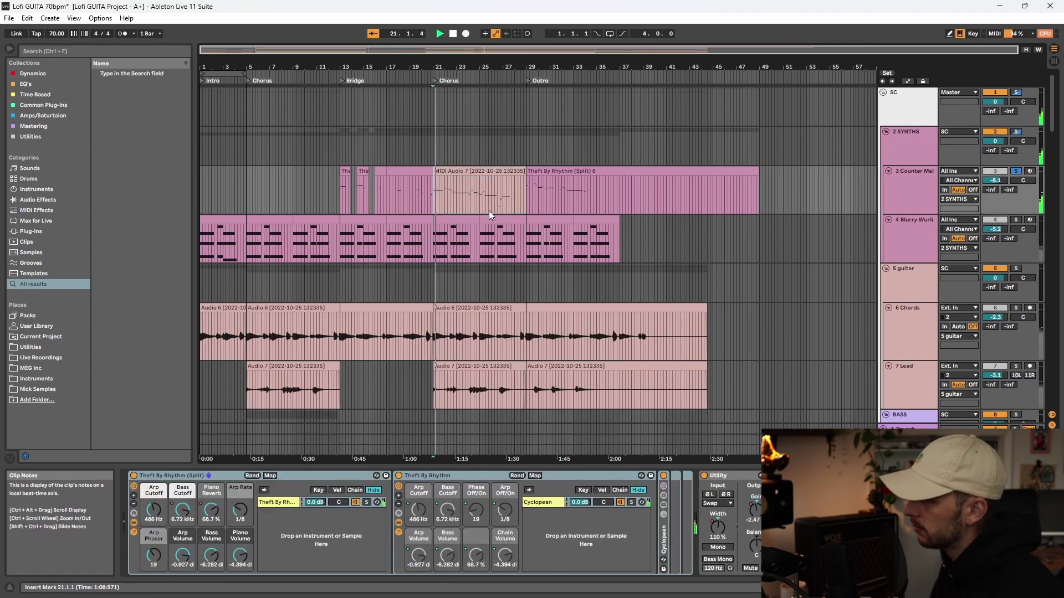
key("plus")
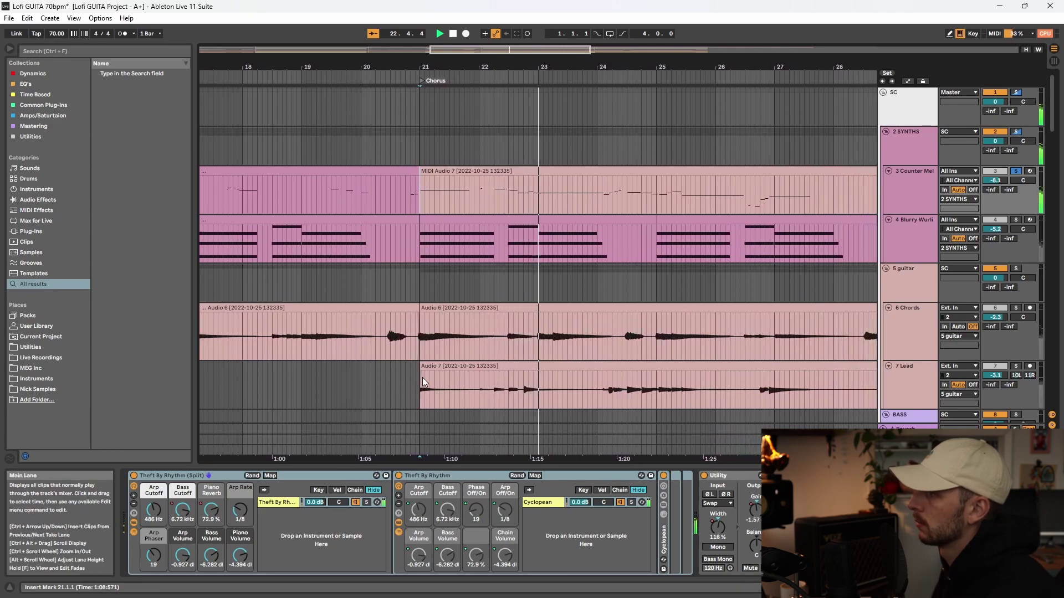
Open the converted melody clip, raise its C4 note to C#4 and delete the low E1 to F1 notes
left_click(471, 390)
key("space")
left_click(475, 390)
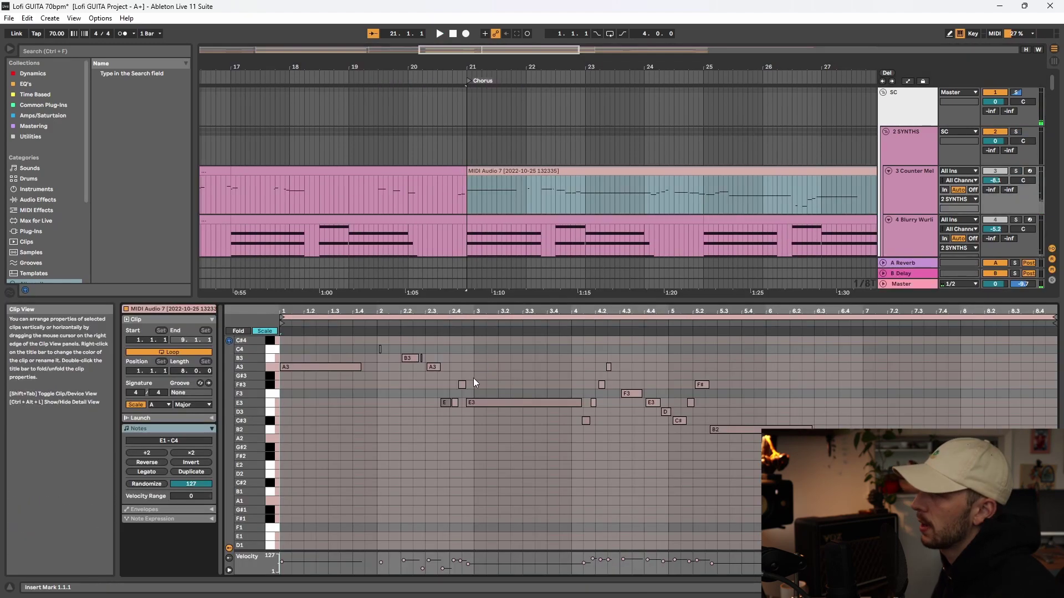
scroll(376, 358, "up", 3)
left_click(399, 350)
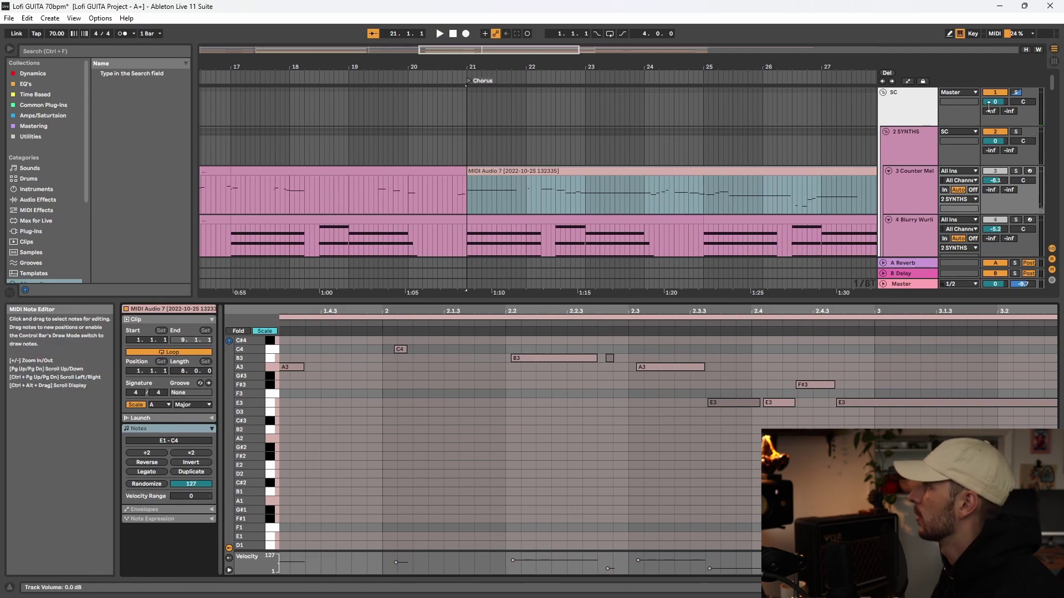
left_click_drag(803, 478, 846, 497)
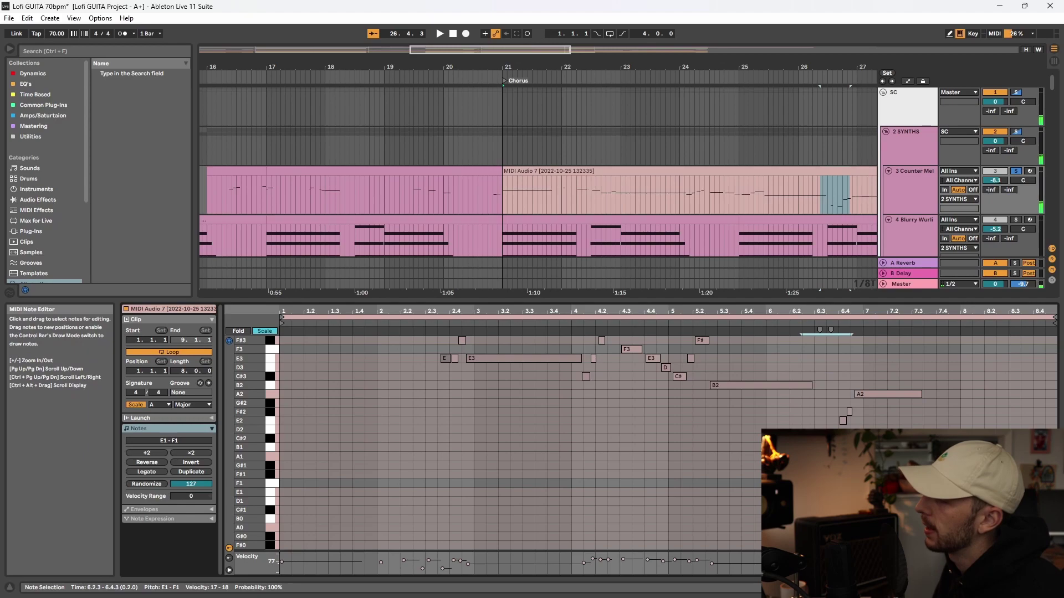
left_click(802, 482)
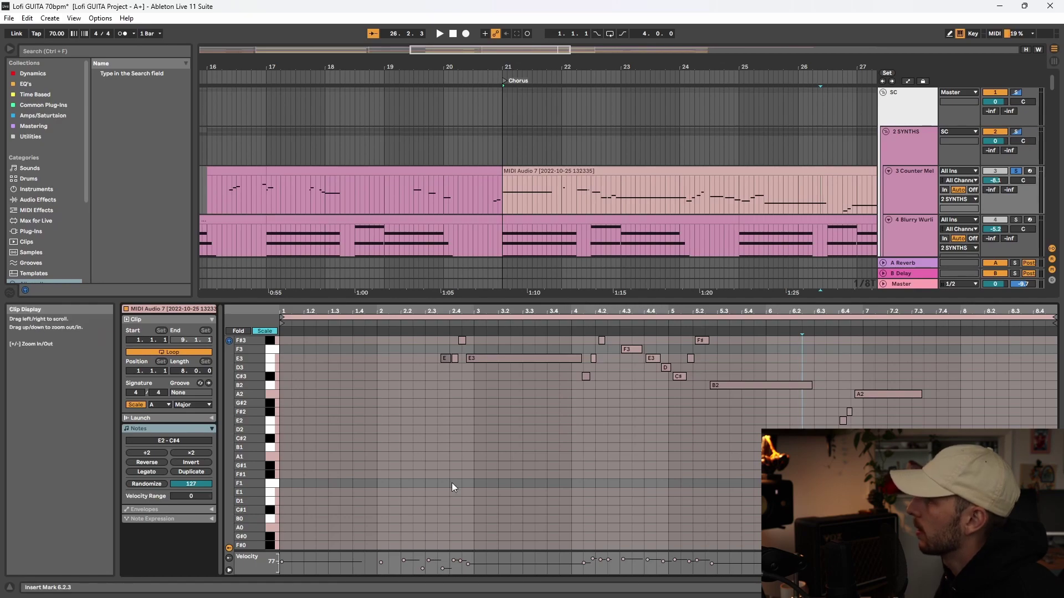
Transpose all notes of the converted melody clip up one octave
scroll(452, 487, "up", 3)
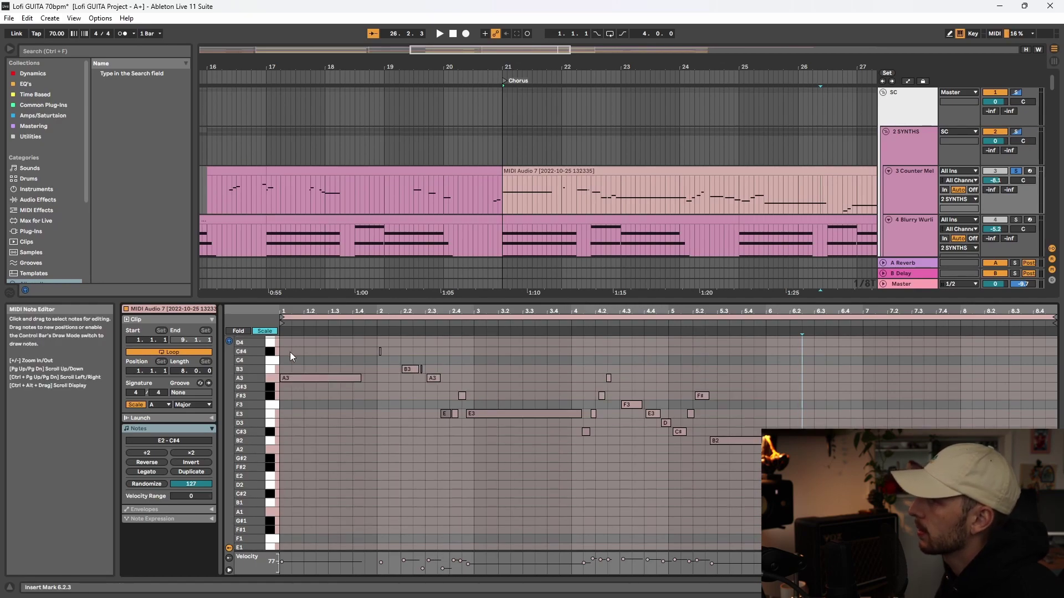
key("ctrl+a")
key("shift+Up")
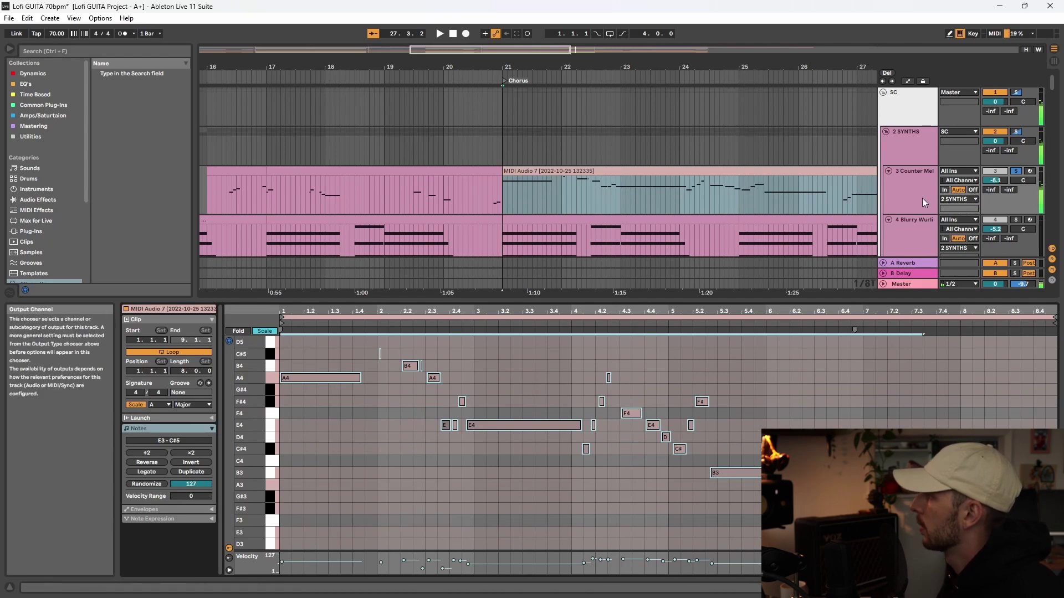
Unsolo the Counter Mel track, show its Piano Reverb and Stereo Width automation, and play the second Chorus from bar 21
left_click(1019, 172)
left_click(489, 199)
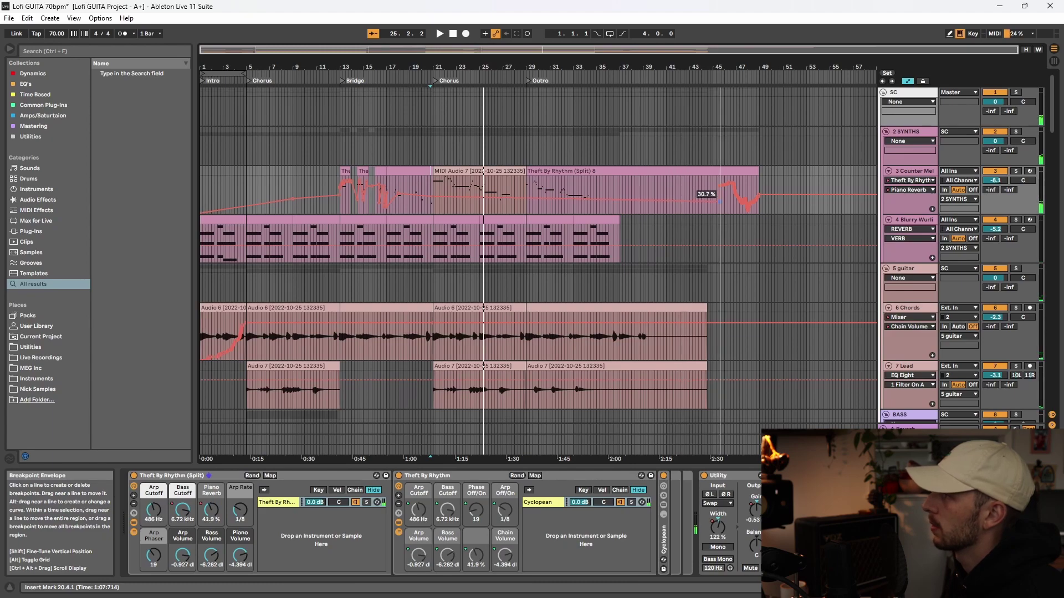
left_click(444, 204)
scroll(434, 194, "up", 5)
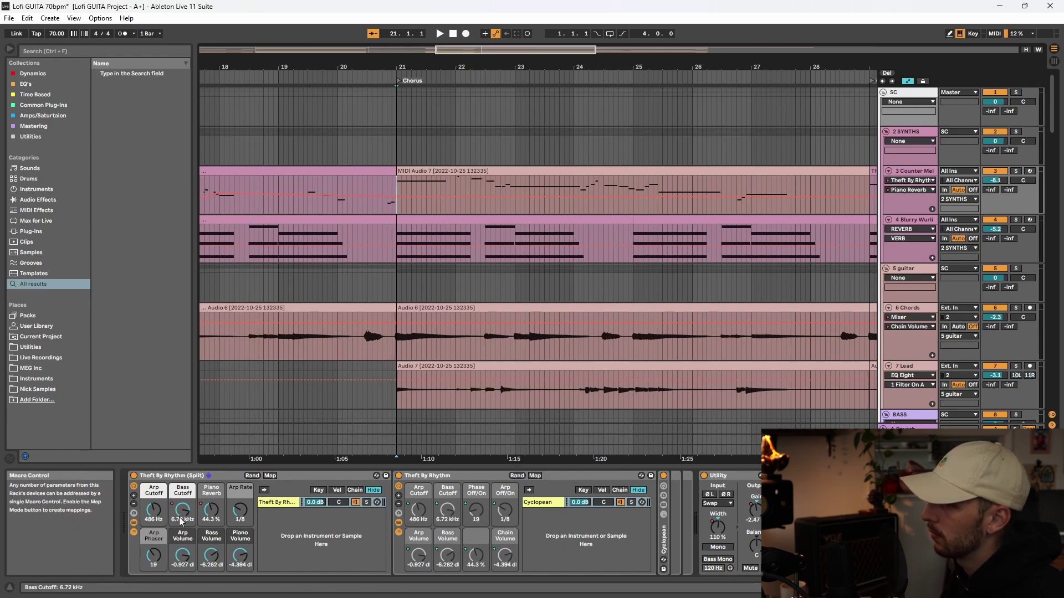
key("w")
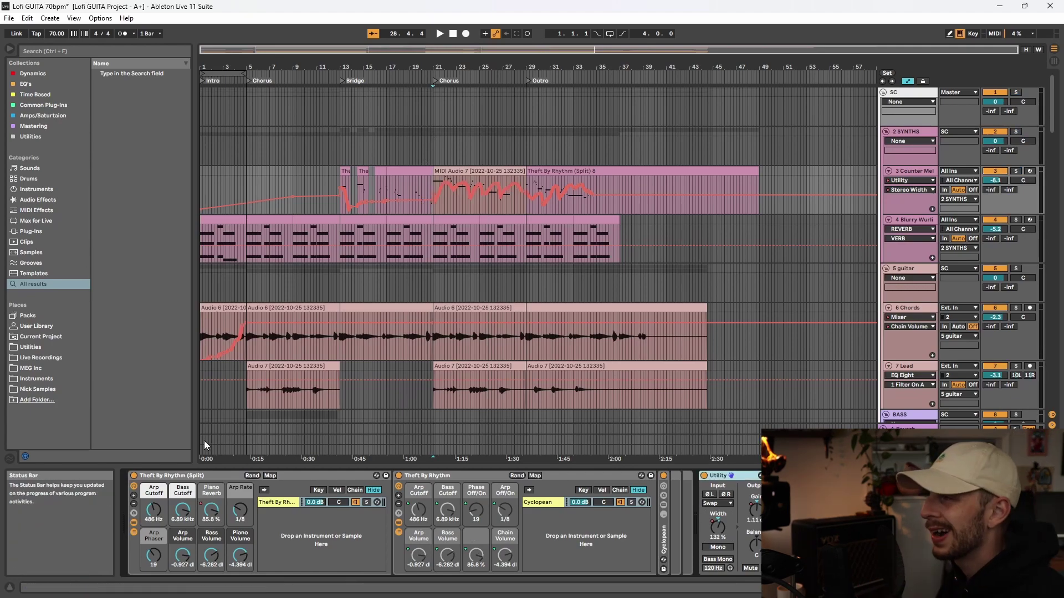
Add Auto Pan to the Counter Mel track inside an Audio Effect Rack with Pan and Utility chains
left_click(105, 50)
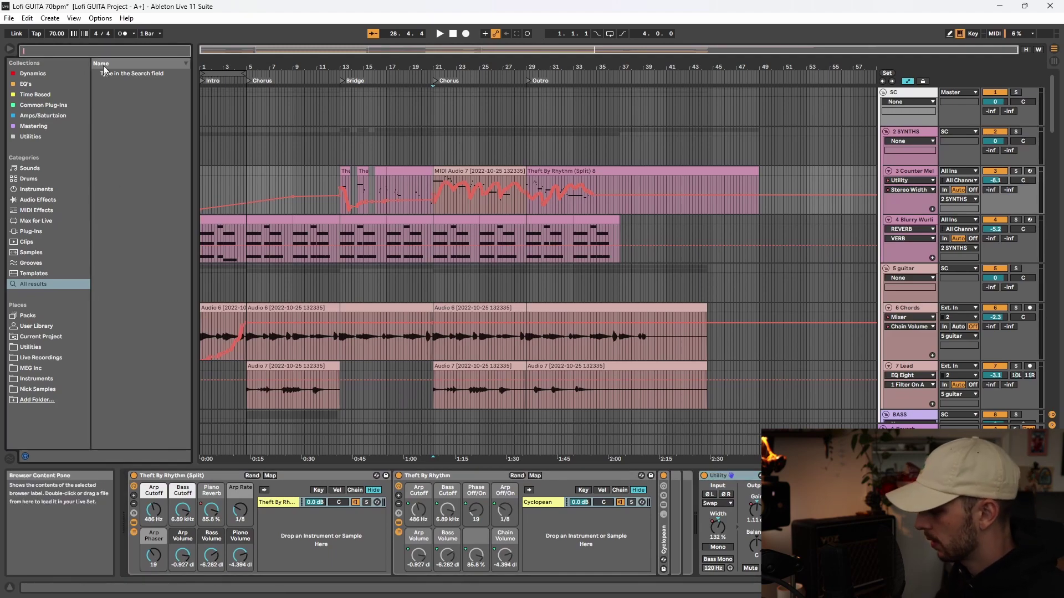
type("auto")
left_click(184, 51)
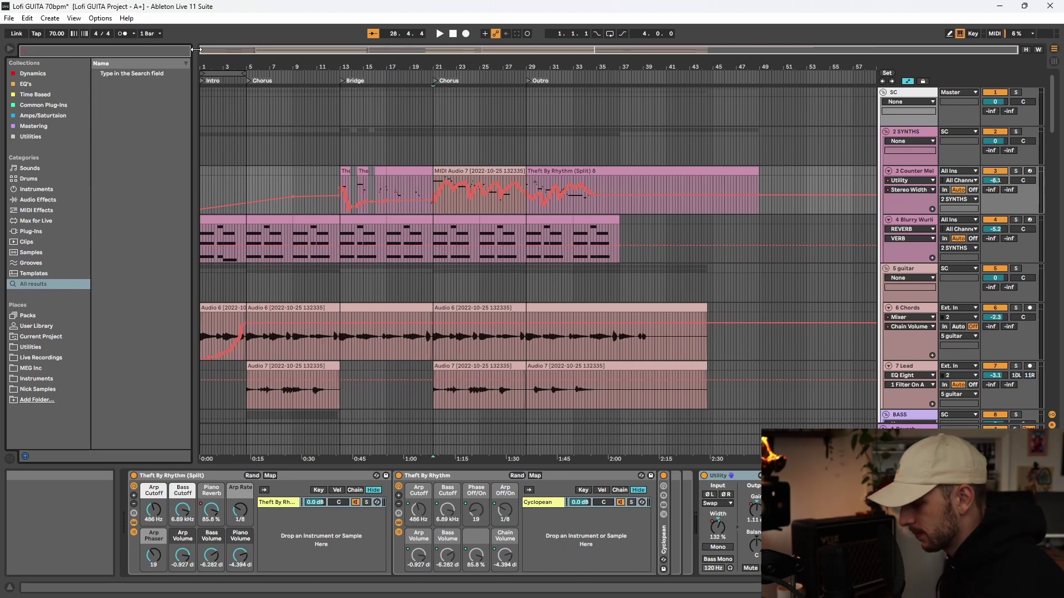
type("auto pa")
left_click_drag(123, 73, 681, 516)
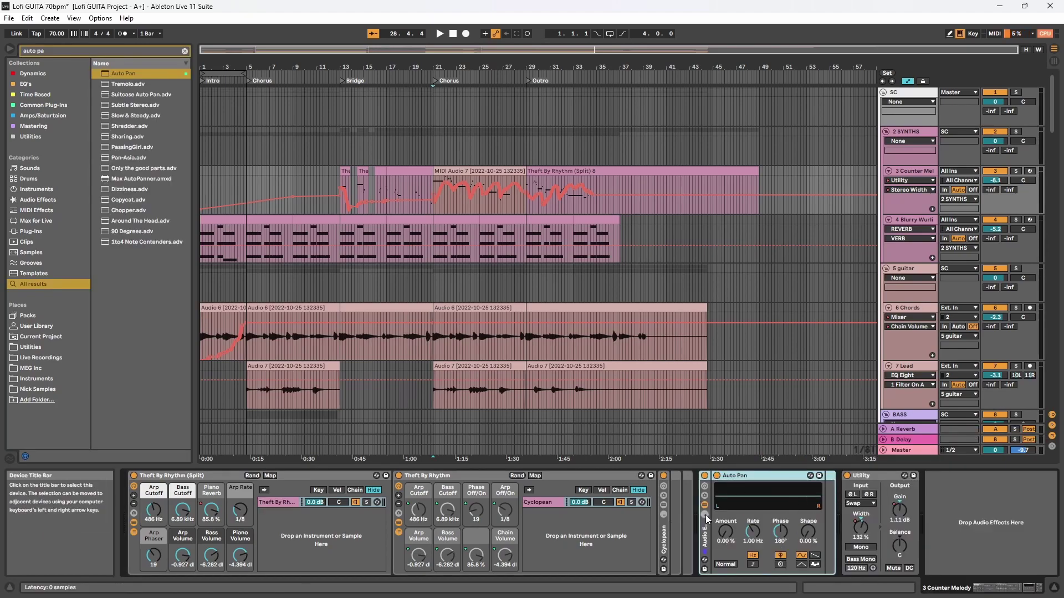
left_click(705, 515)
left_click(1014, 474)
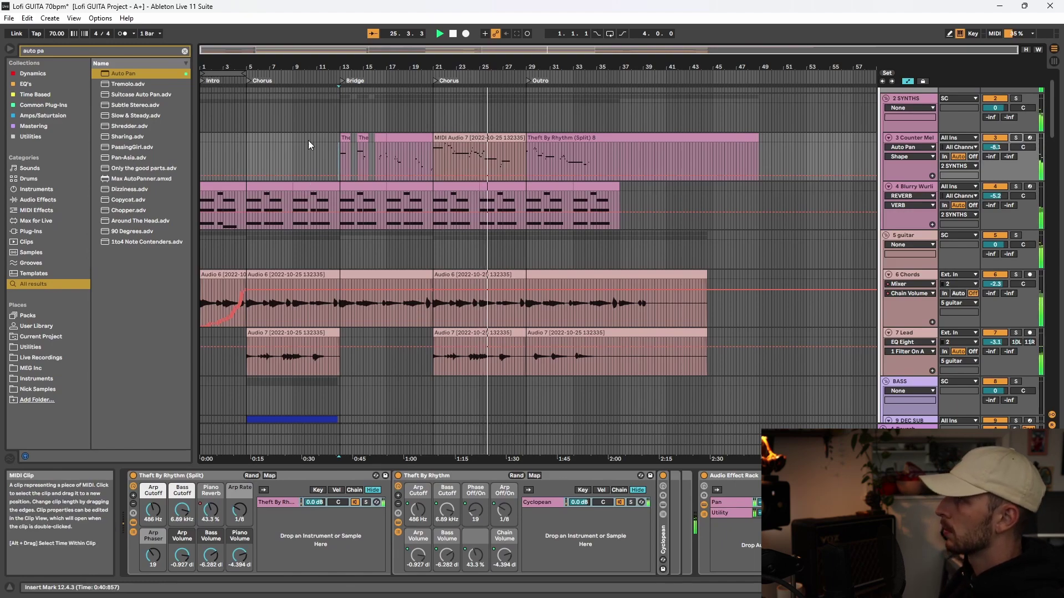
Copy the first Chorus's DEC SUB bass clip into the second Chorus
left_click(435, 164)
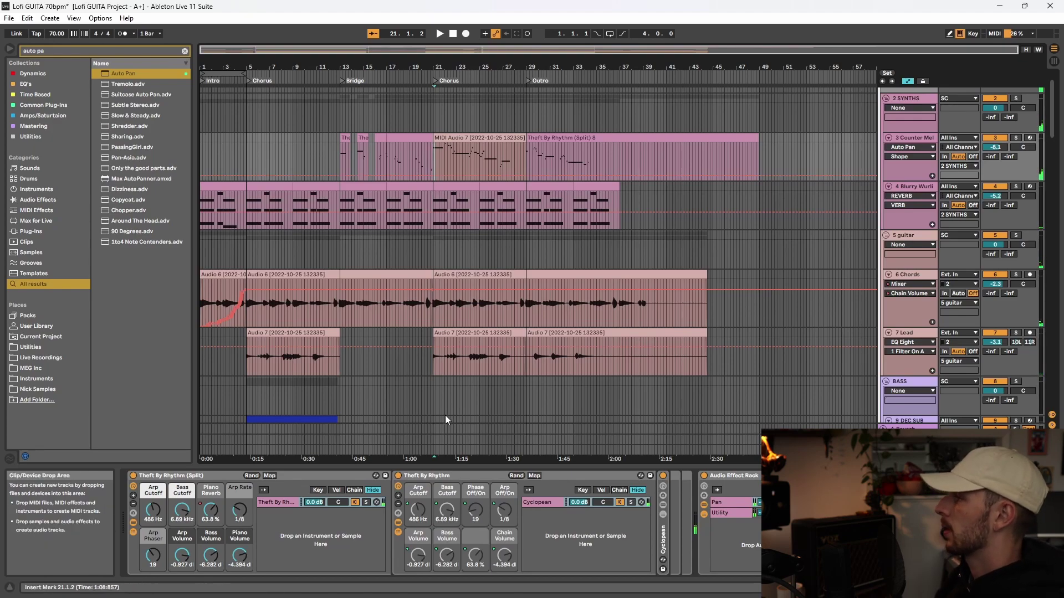
scroll(388, 249, "down", 5)
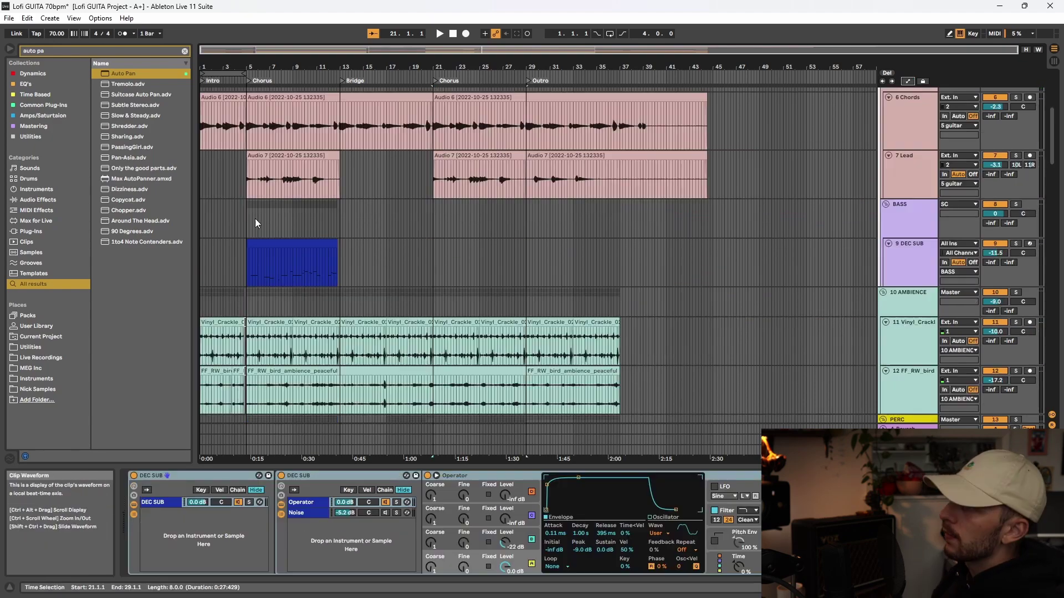
left_click_drag(273, 241, 460, 263)
Play the copied bass clip from the start of the second Chorus and align the clip exactly to bar 21
left_click(436, 281)
key("space")
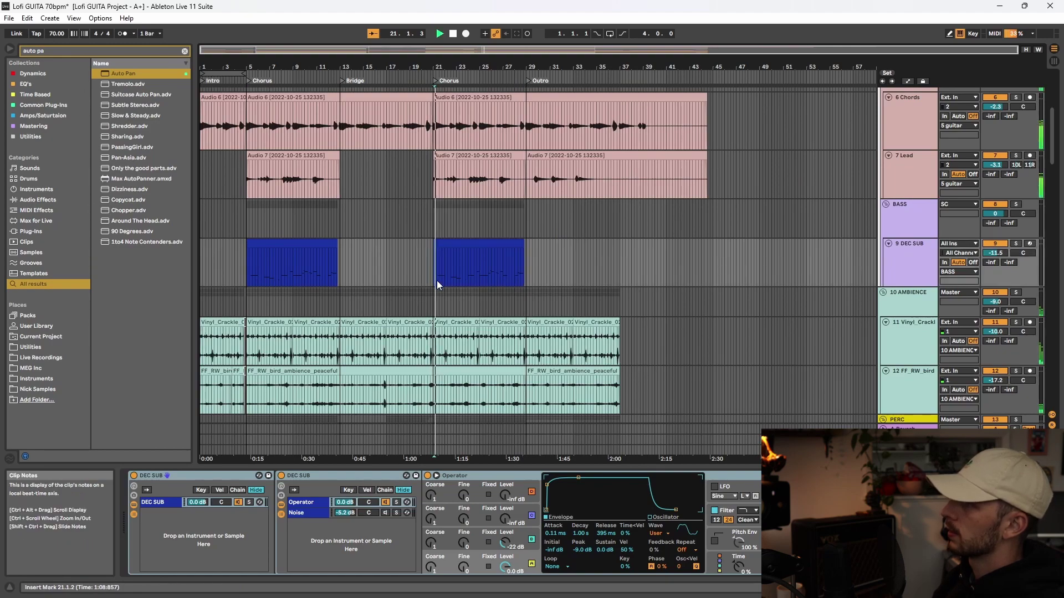
scroll(437, 281, "up", 3)
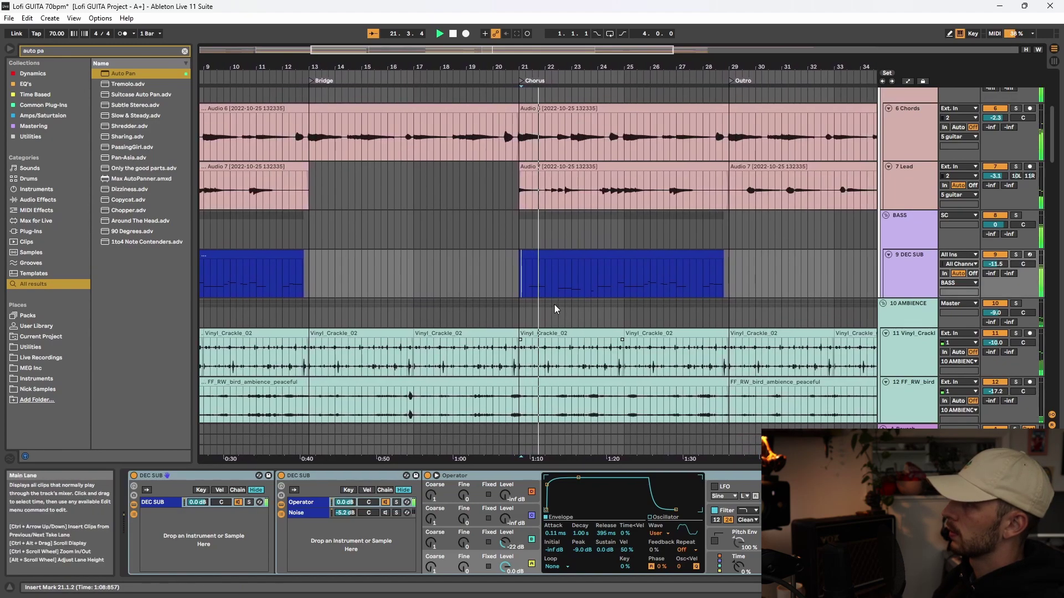
key("space")
scroll(557, 283, "down", 3)
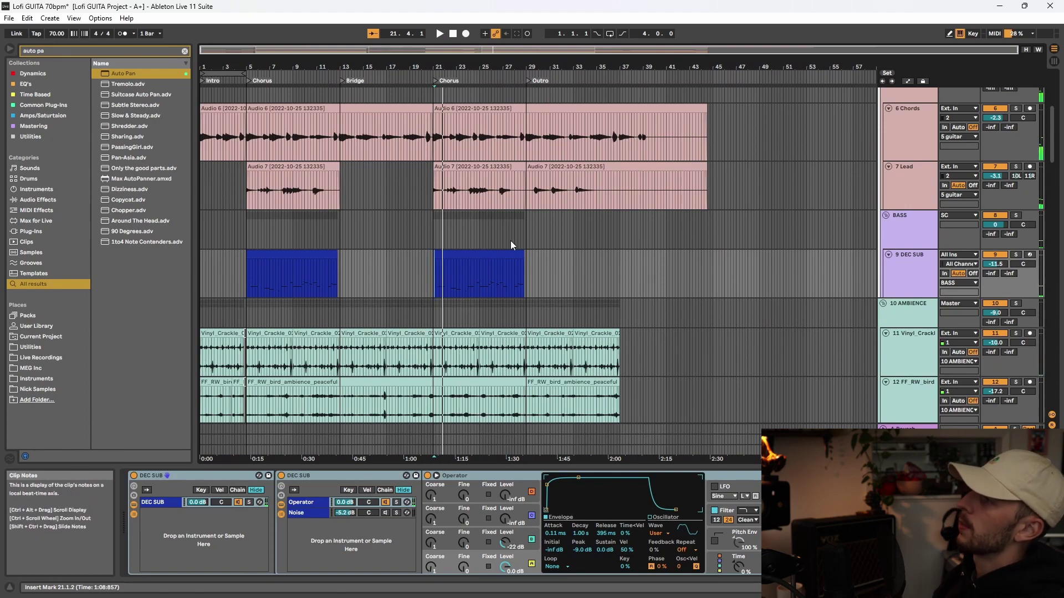
left_click(510, 260)
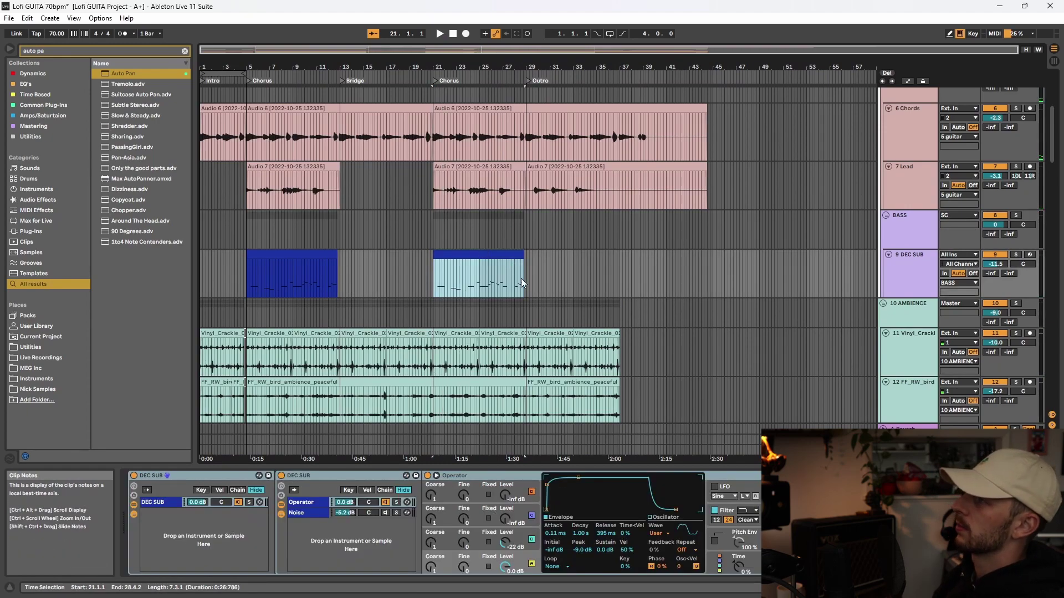
Shorten the Outro's Counter Mel, Chords and Lead clips to about bar 37, cut a gap in the Lead, and play the Outro
scroll(521, 278, "up", 3)
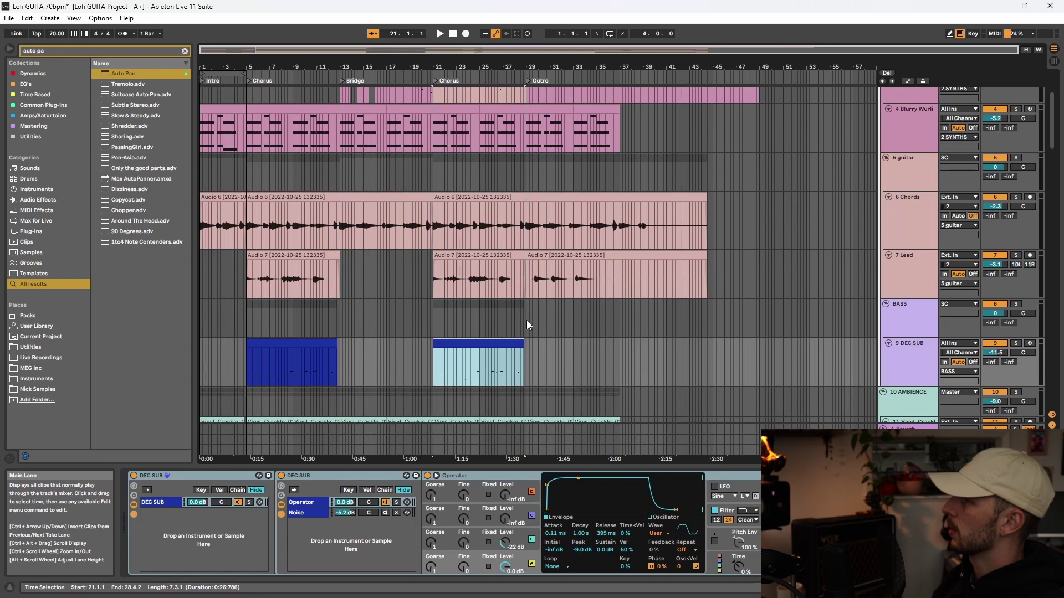
left_click(526, 320)
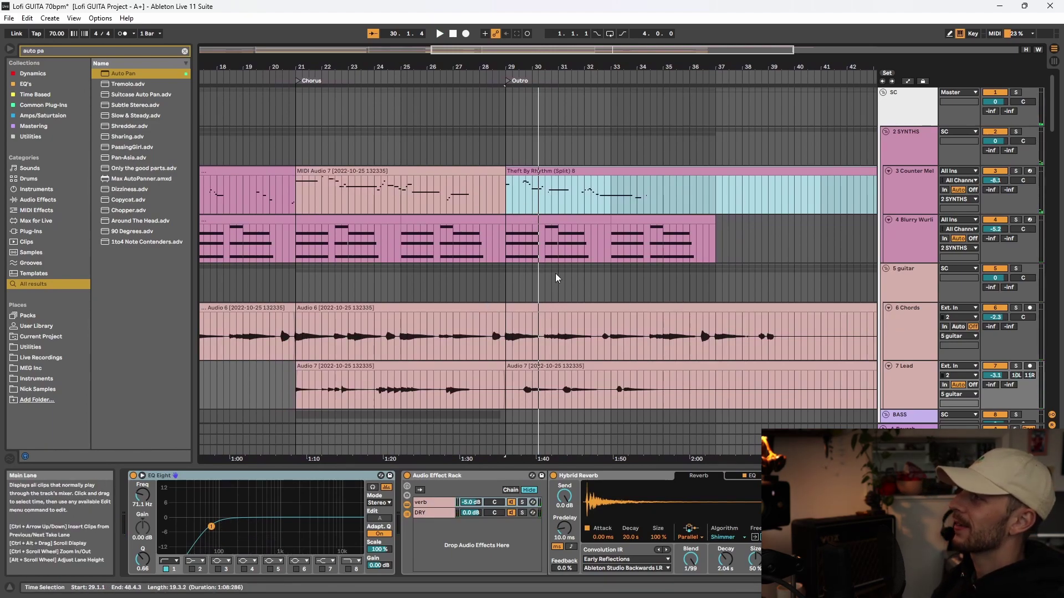
left_click(563, 382)
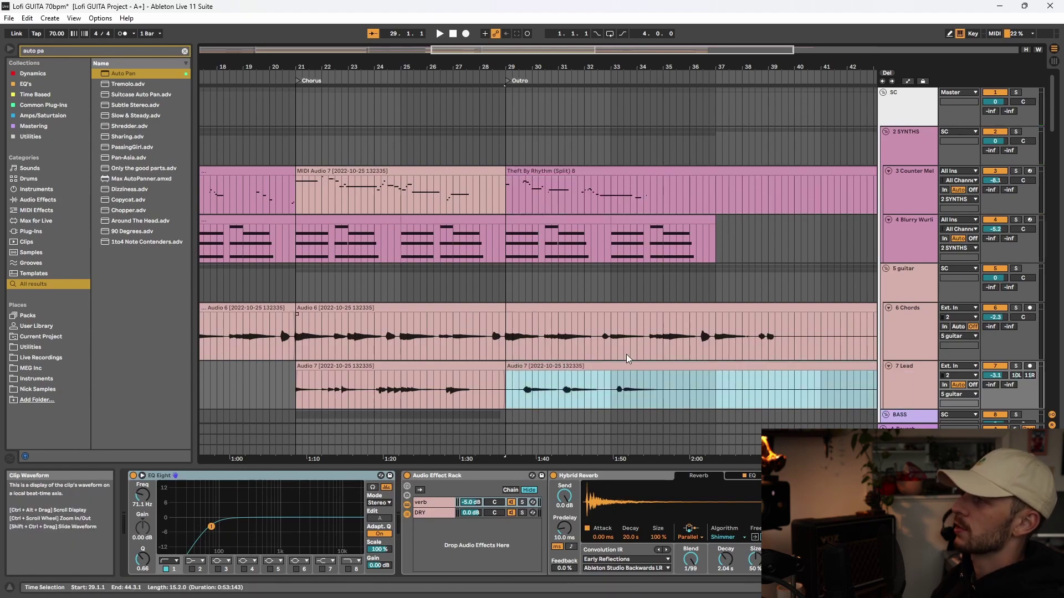
left_click(549, 191)
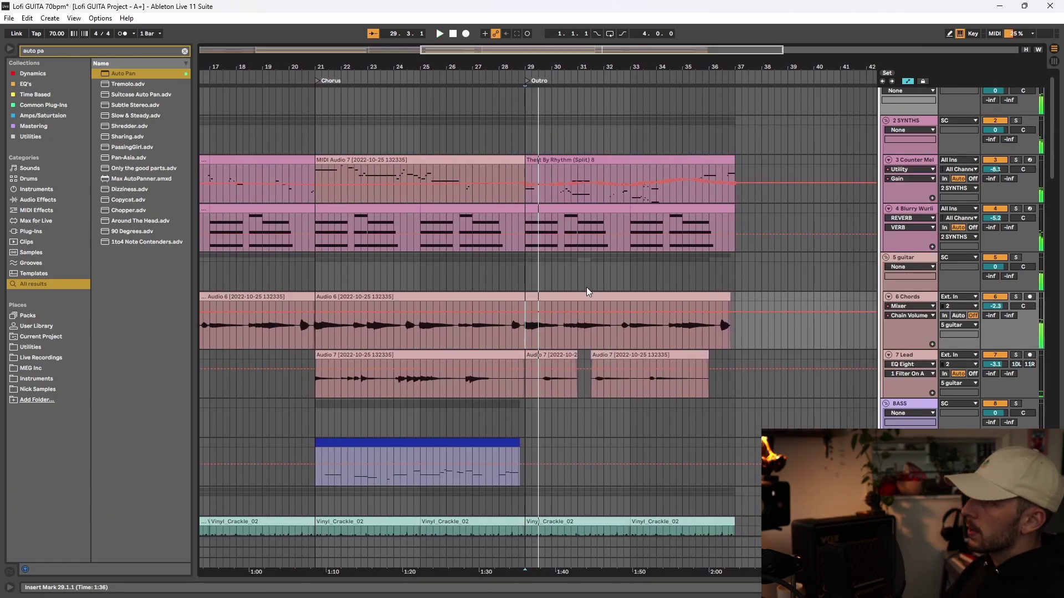
key("space")
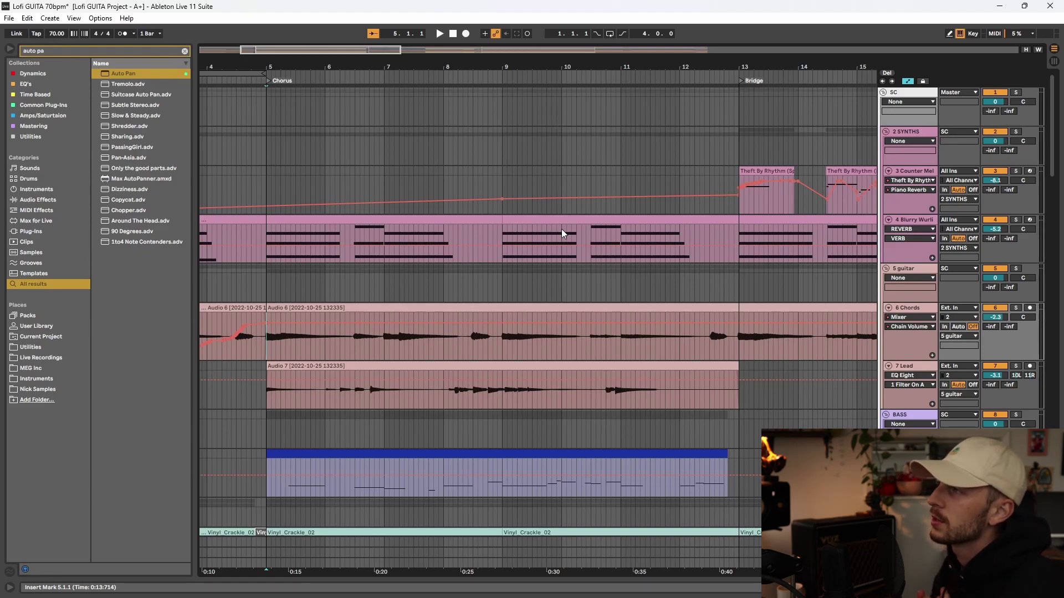
scroll(377, 142, "down", 1)
left_click(374, 145)
scroll(375, 145, "down", 8)
scroll(392, 146, "up", 1)
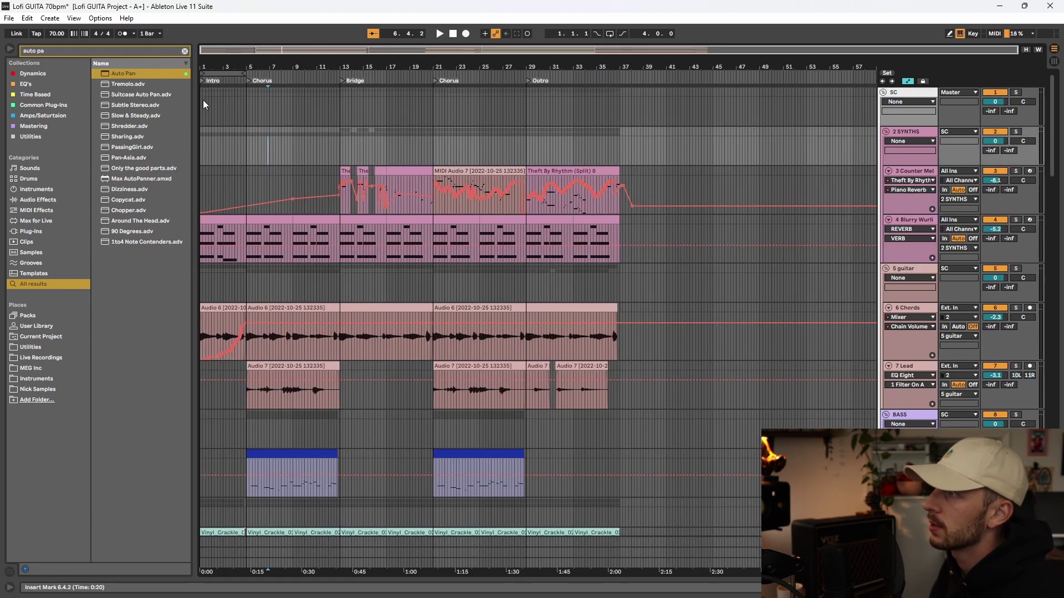
left_click_drag(202, 106, 288, 107)
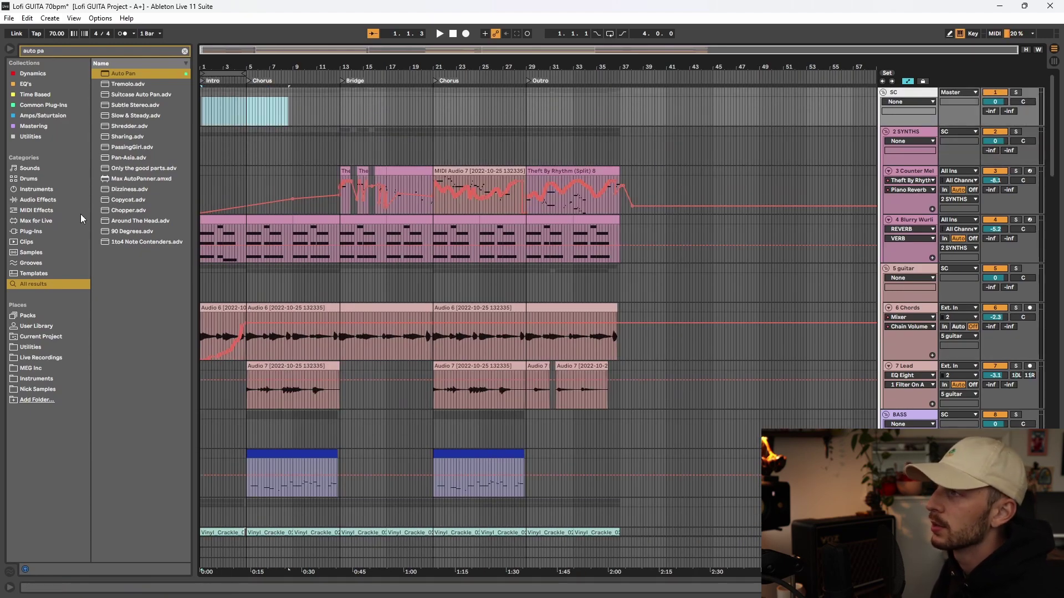
left_click(203, 106)
left_click_drag(203, 107, 201, 122)
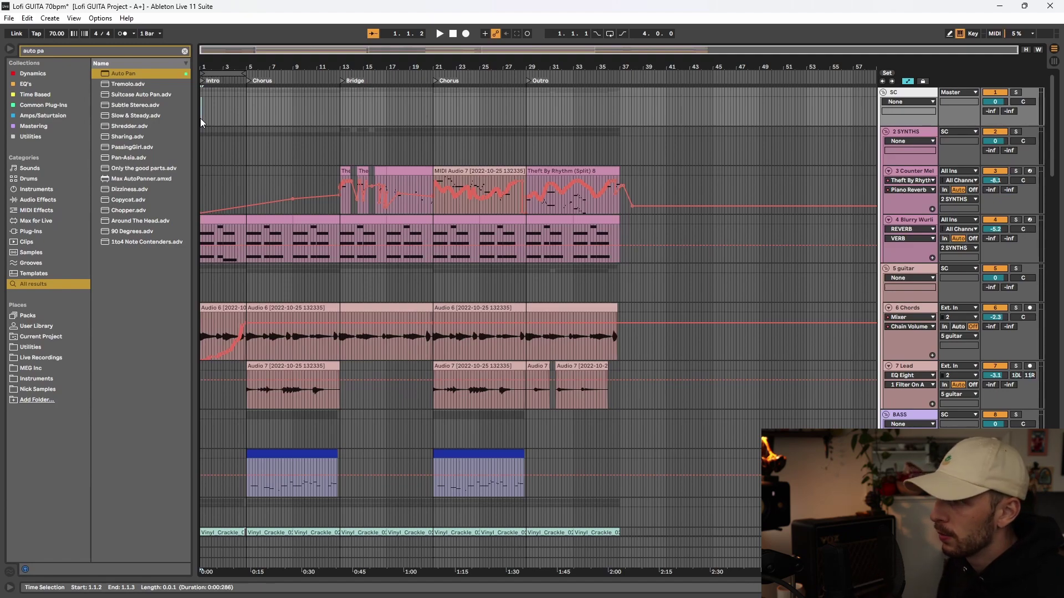
Hide the automation and review the vinyl crackle and bird ambience clips across the song
scroll(370, 299, "down", 2)
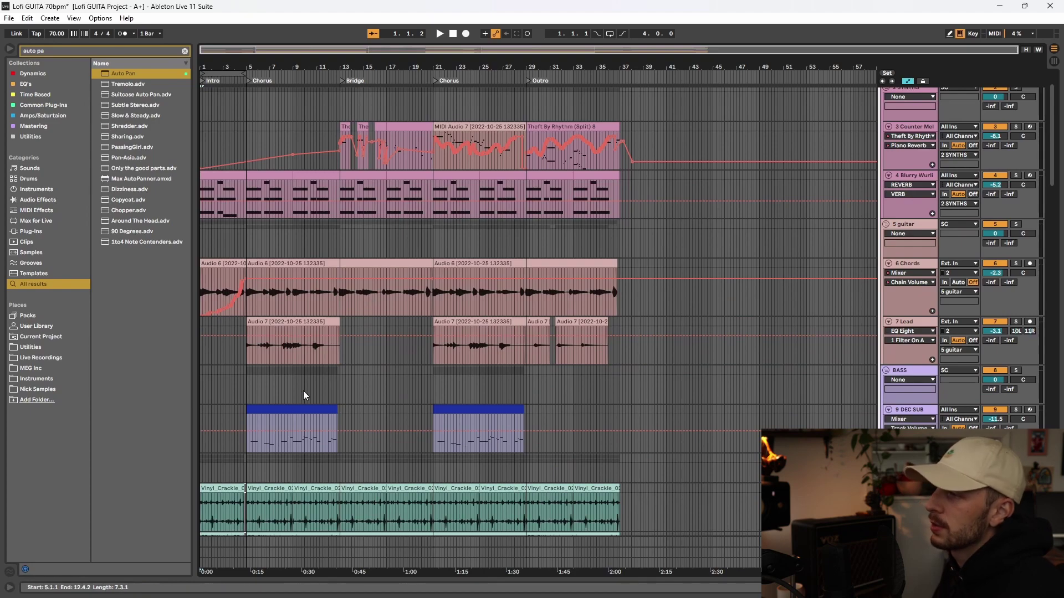
scroll(303, 395, "down", 1)
scroll(359, 437, "down", 2)
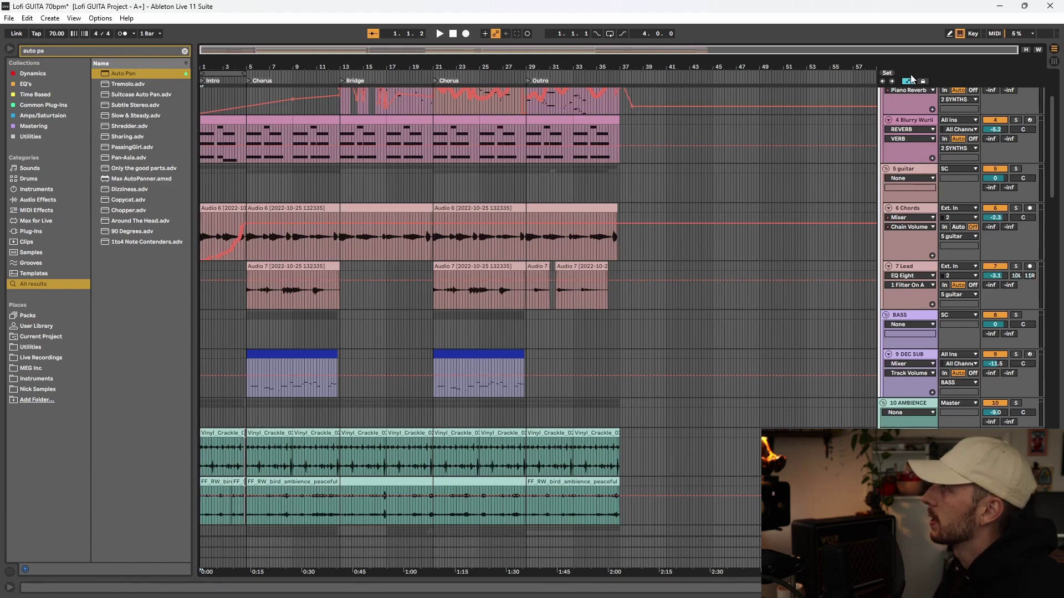
key("a")
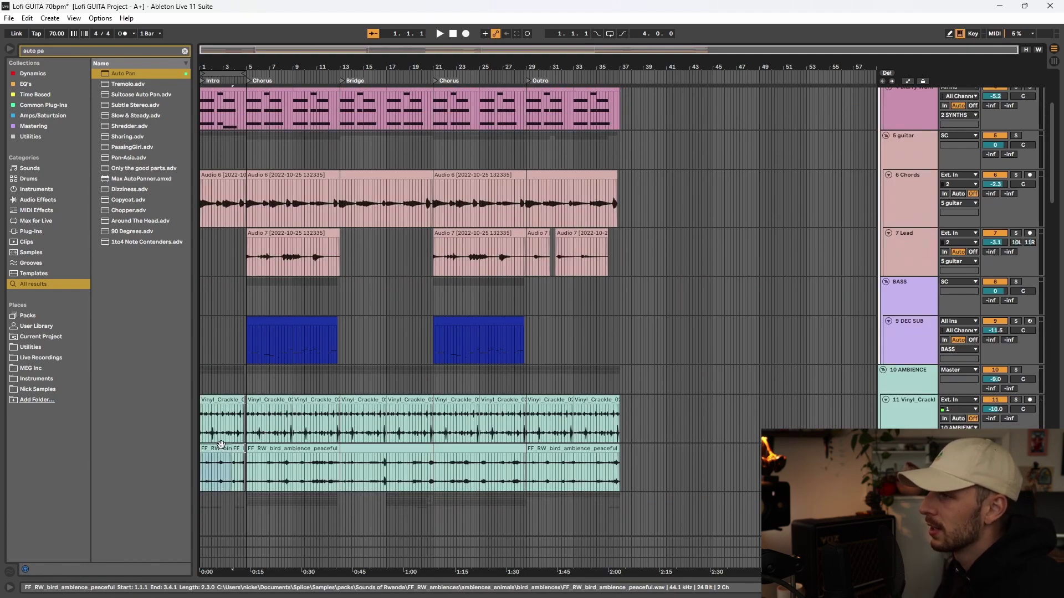
left_click(624, 429)
left_click(630, 480)
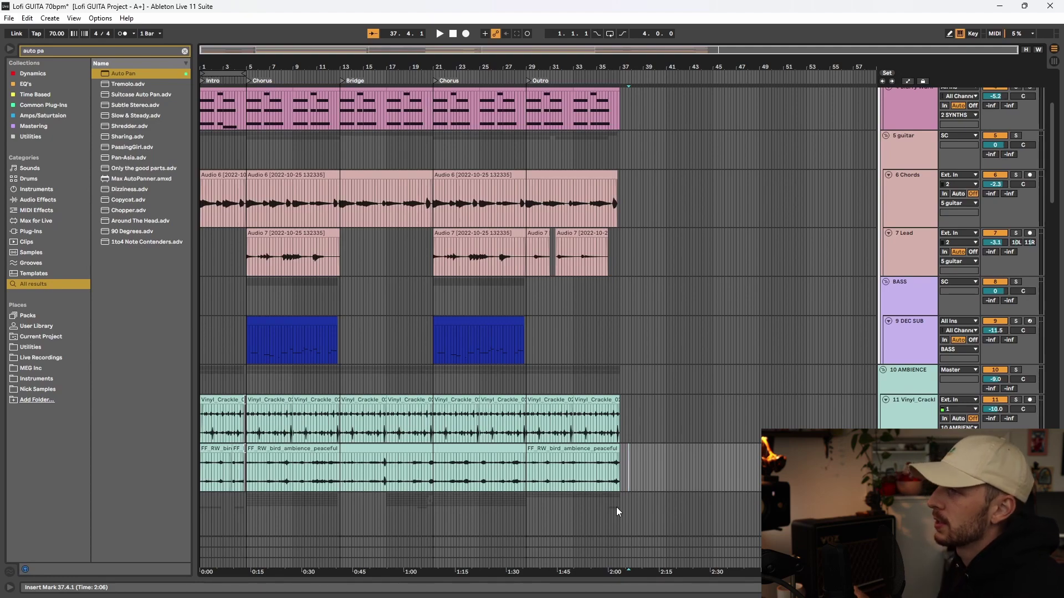
Examine the ambience gap just before the first Chorus and play the transition out of the Intro
scroll(233, 418, "up", 5)
left_click_drag(327, 422, 338, 426)
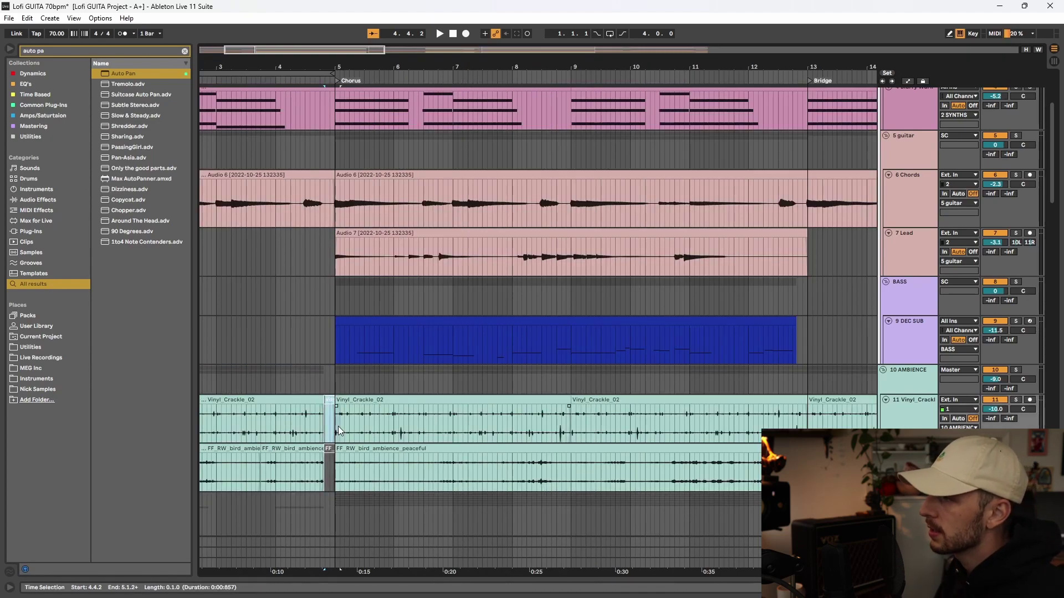
left_click(321, 427)
left_click(311, 430)
key("space")
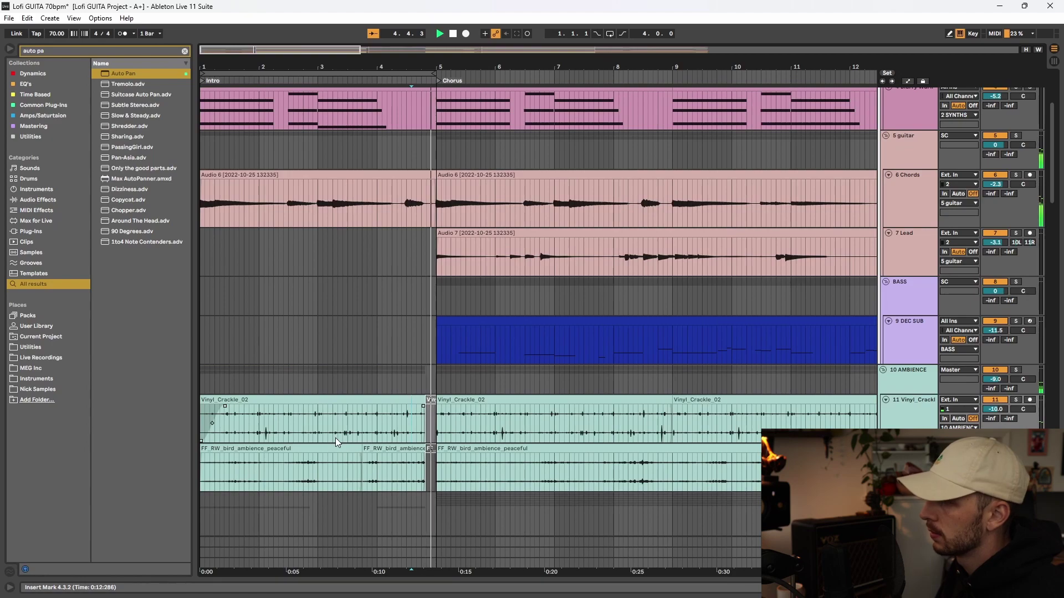
key("space")
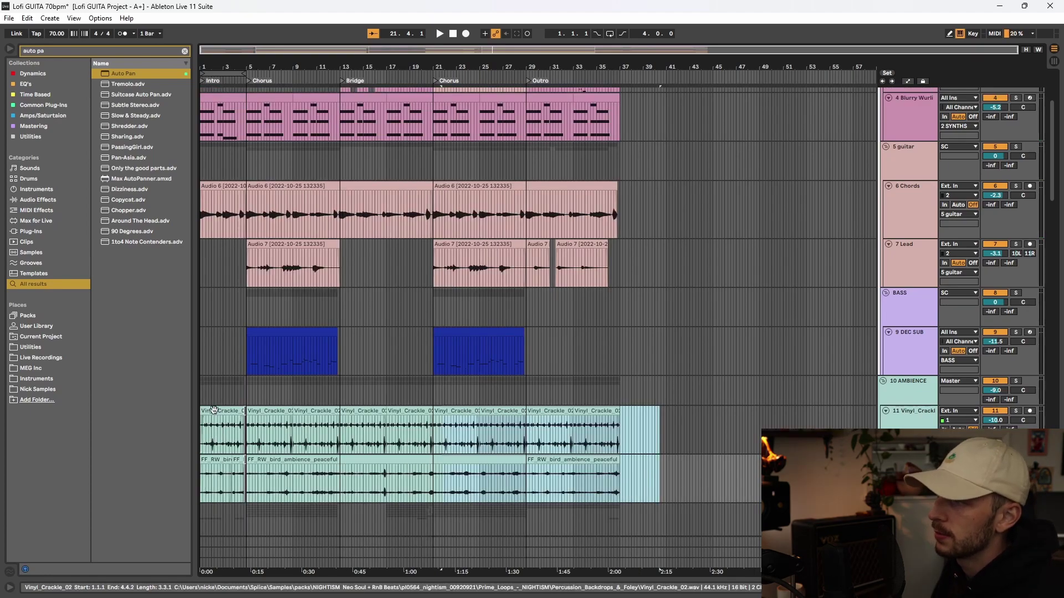
left_click(214, 410)
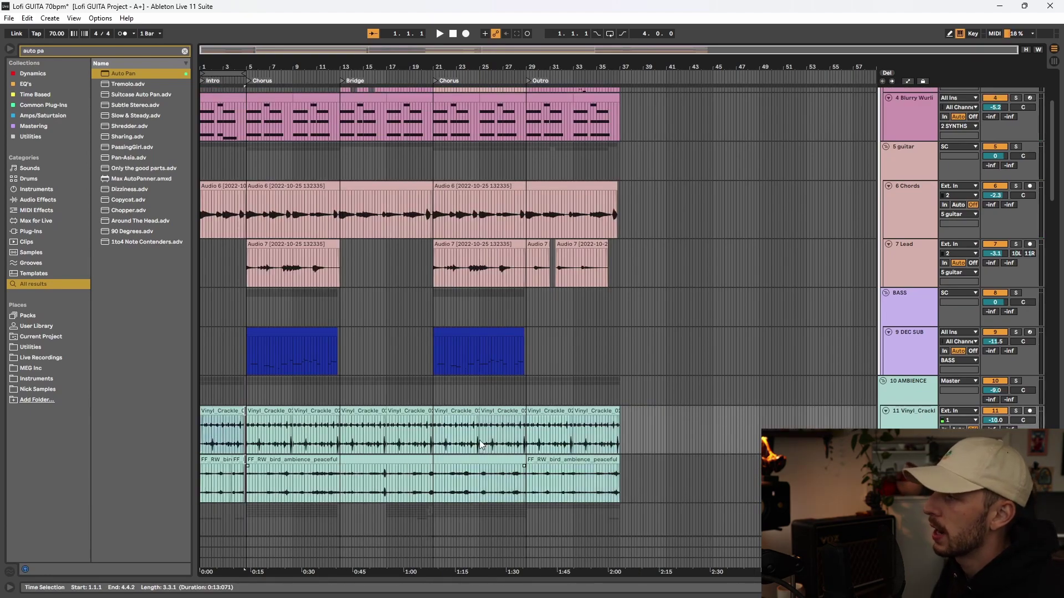
left_click(222, 468, "shift")
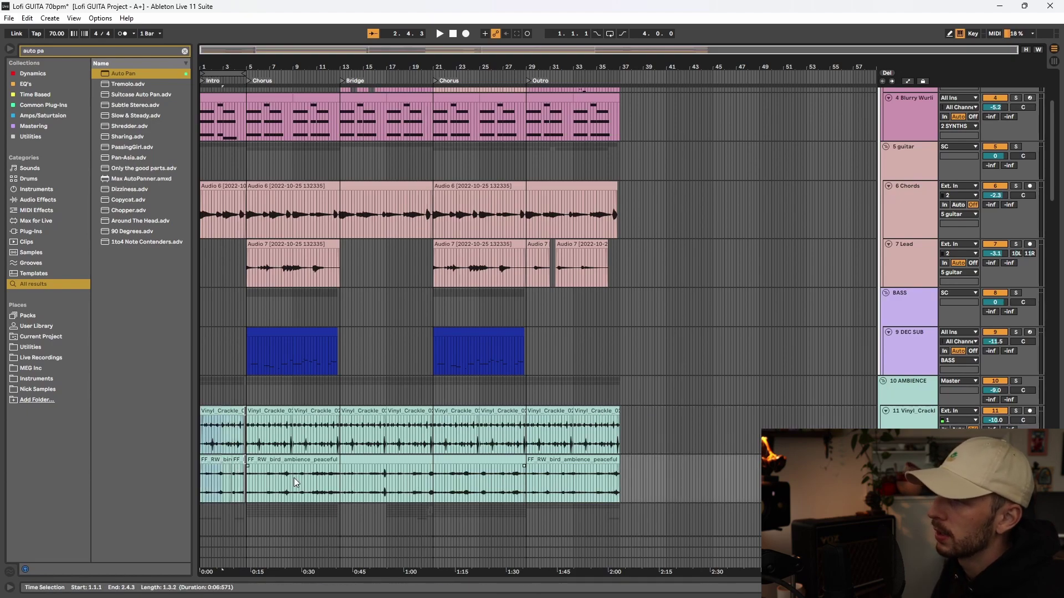
Examine the Counter Mel notes at the end of the Bridge and the converted melody clip in the second Chorus
scroll(251, 435, "up", 2)
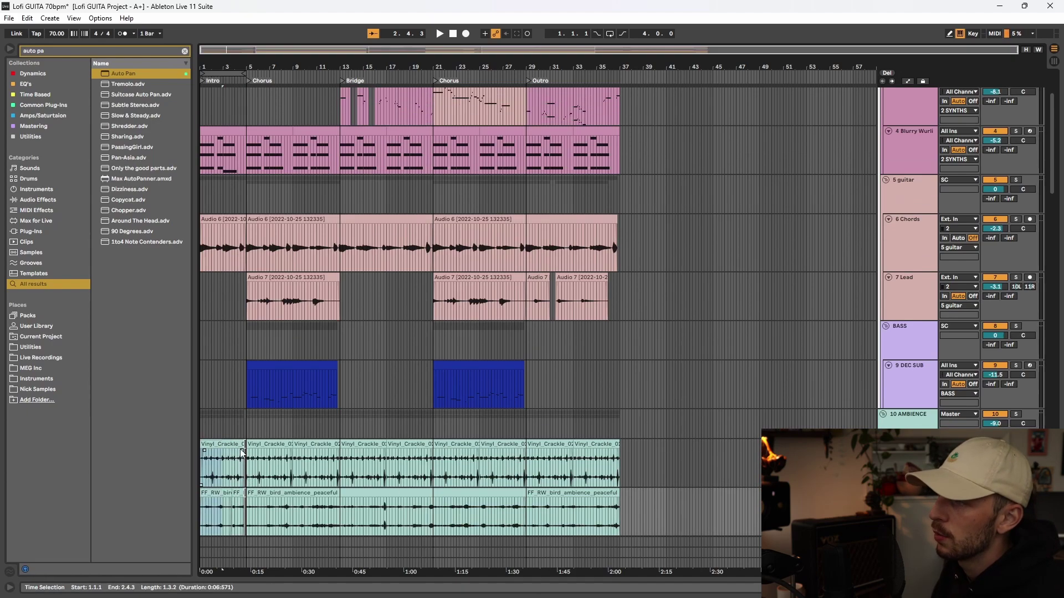
scroll(417, 195, "up", 5)
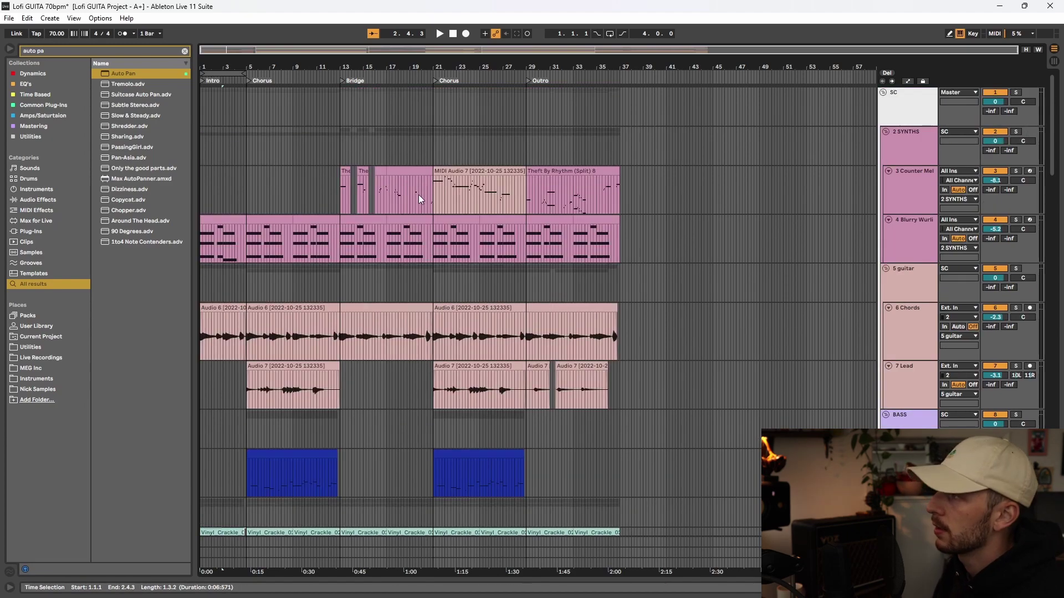
scroll(428, 201, "up", 5)
left_click(424, 202)
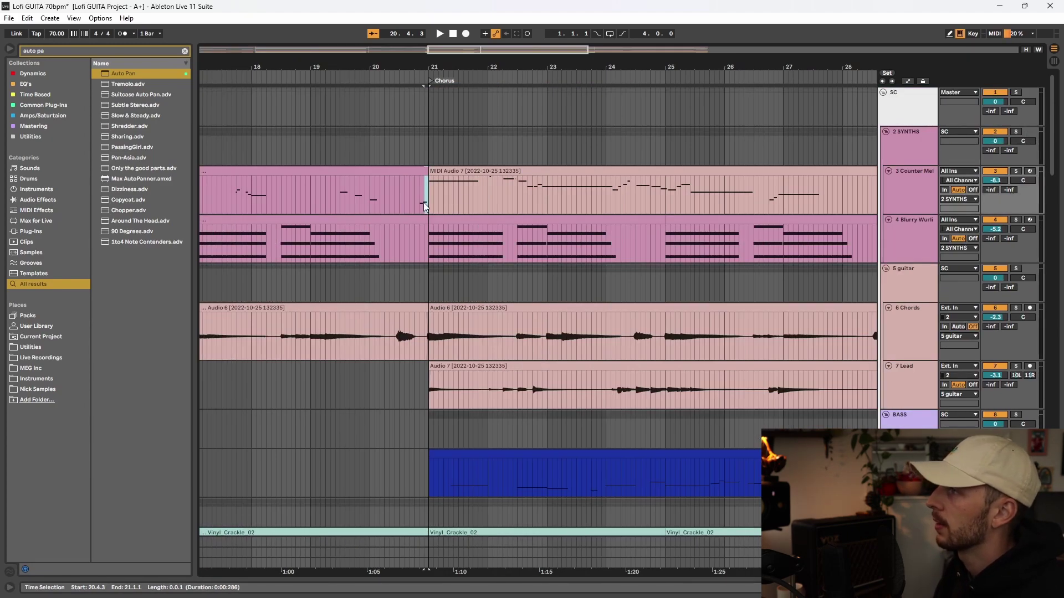
left_click(473, 171)
scroll(379, 364, "right", 3)
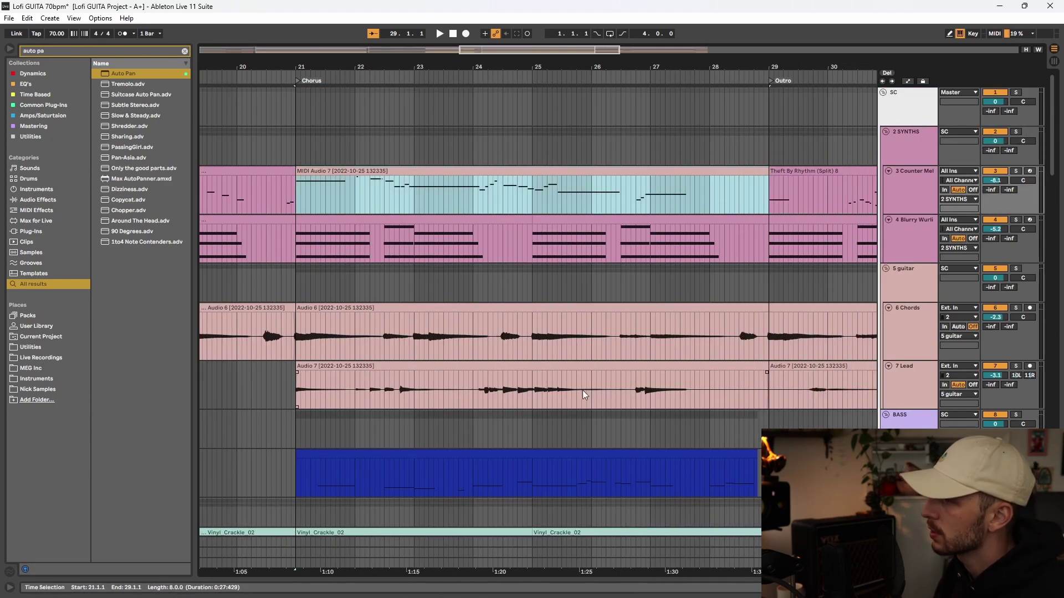